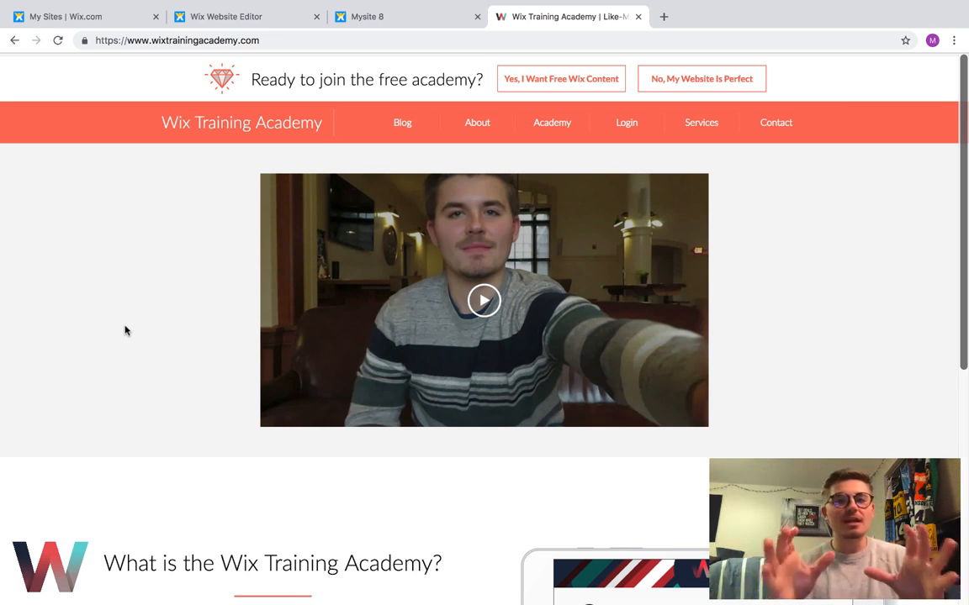
# Step: Switch to the published Mysite 8 site and examine the home page's Ratings & Reviews section
pyautogui.click(378, 17)
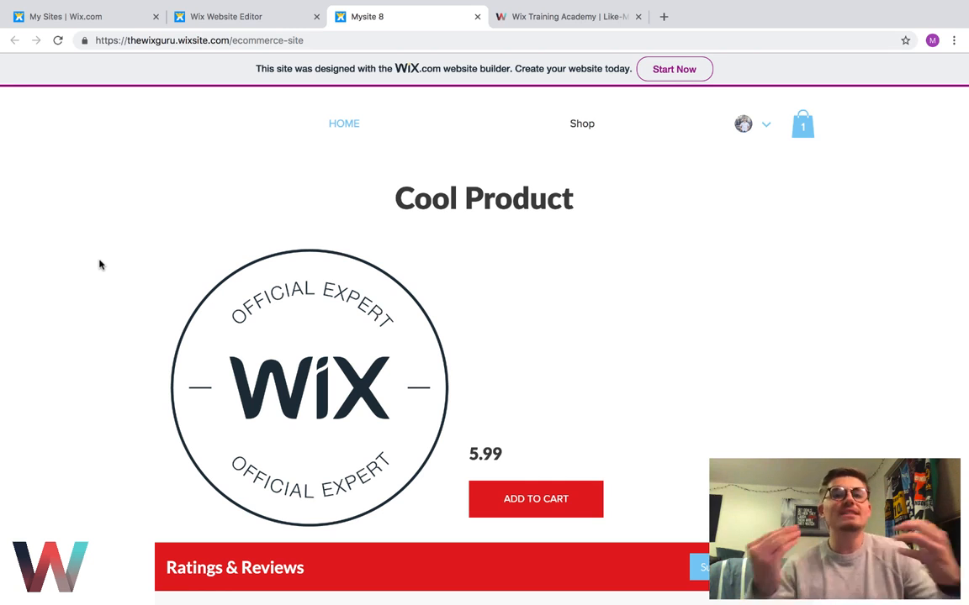
pyautogui.scroll(-5, 99, 265)
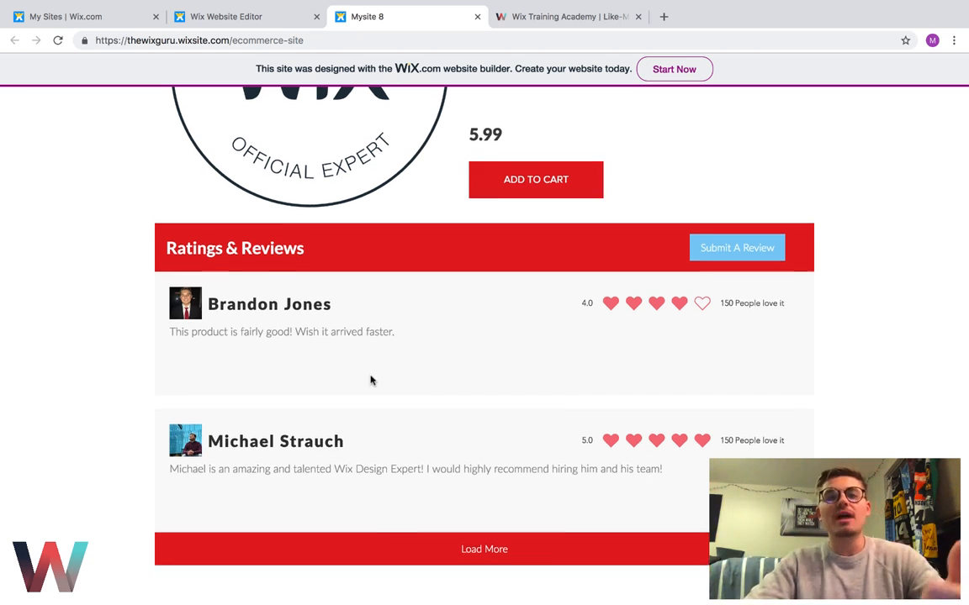
pyautogui.scroll(4, 370, 381)
pyautogui.scroll(-4, 370, 381)
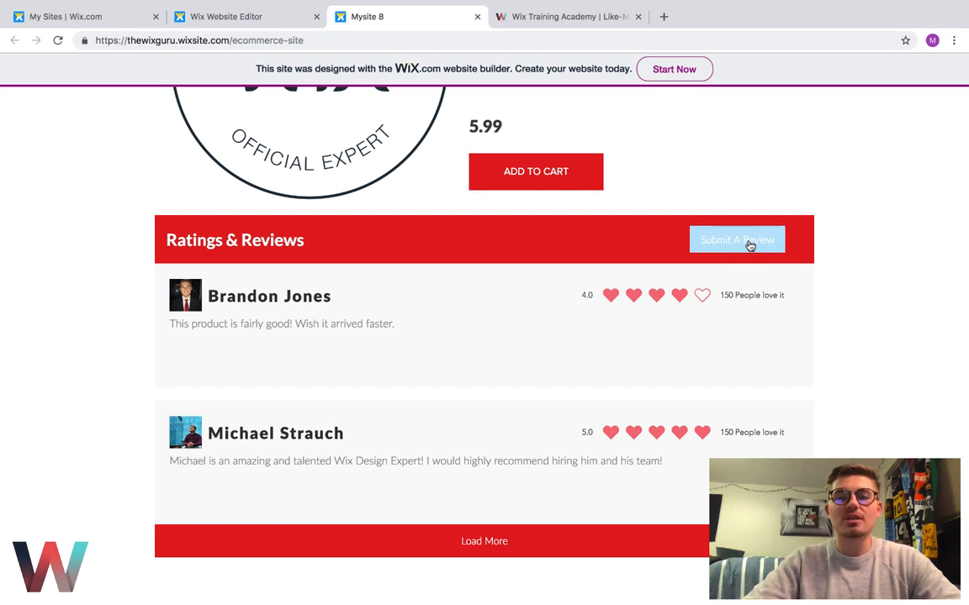
pyautogui.scroll(4, 714, 224)
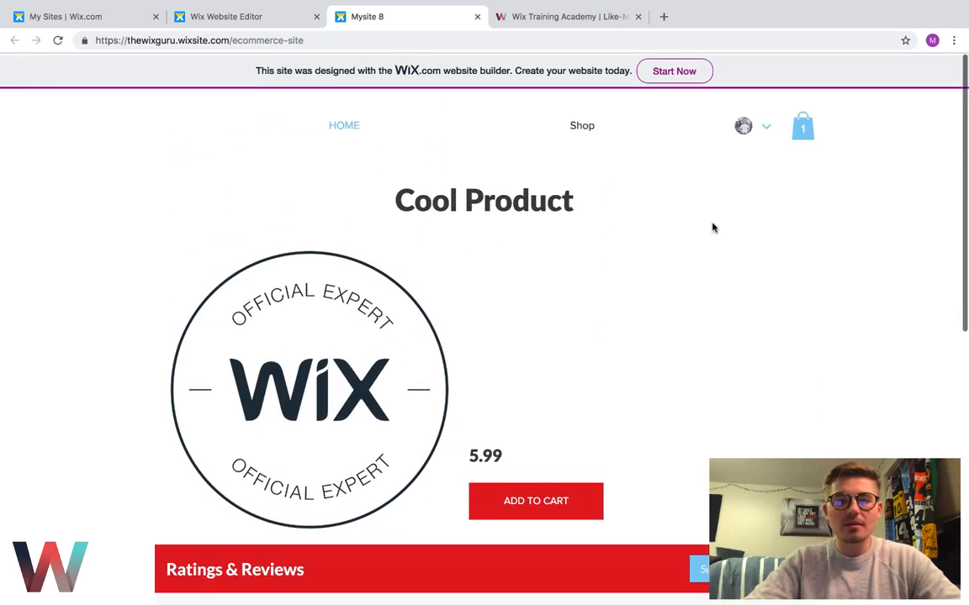
# Step: Go to the Cool Product page in the shop and open its form for submitting a review
pyautogui.click(576, 127)
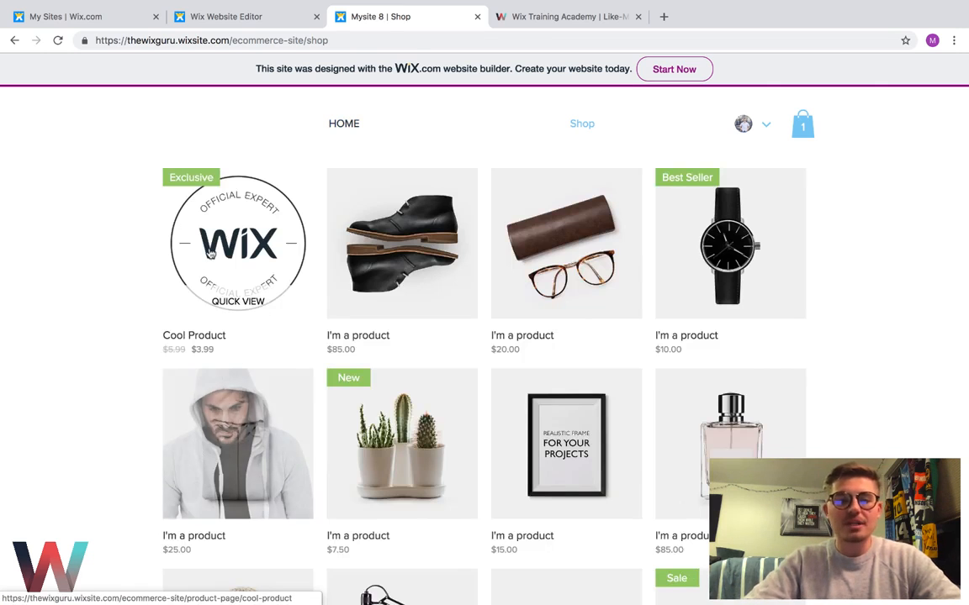
pyautogui.click(212, 254)
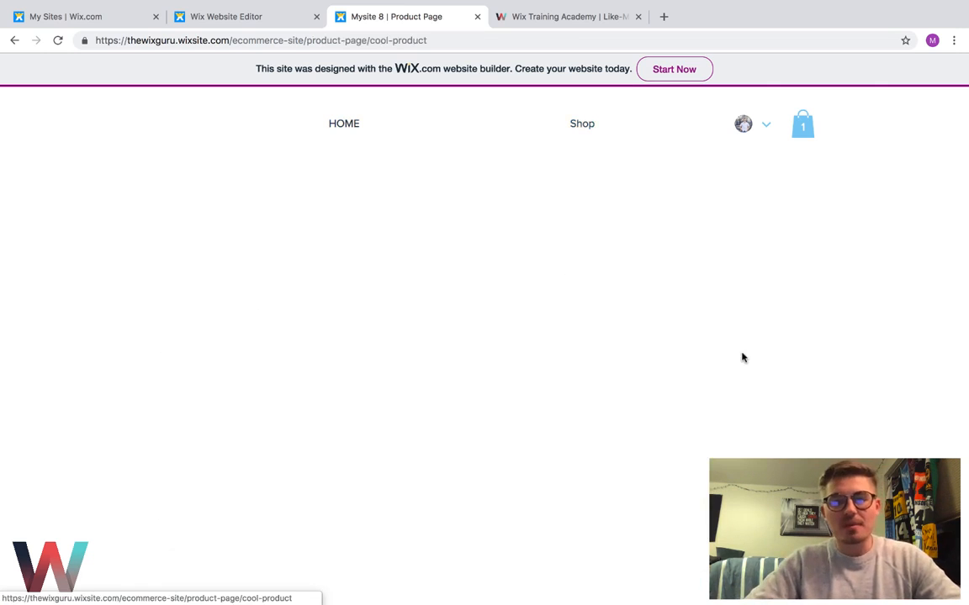
pyautogui.scroll(-5, 741, 357)
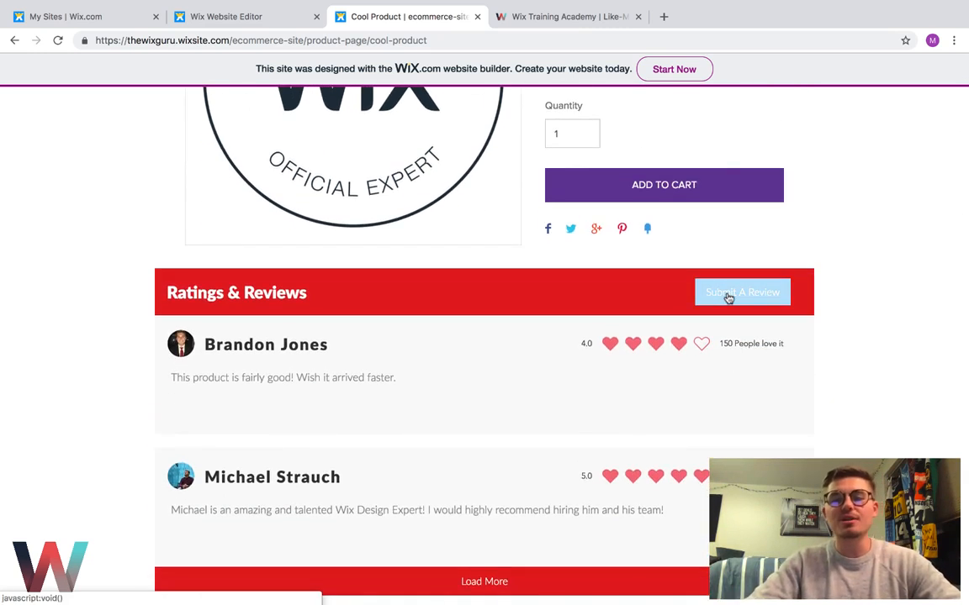
pyautogui.click(728, 296)
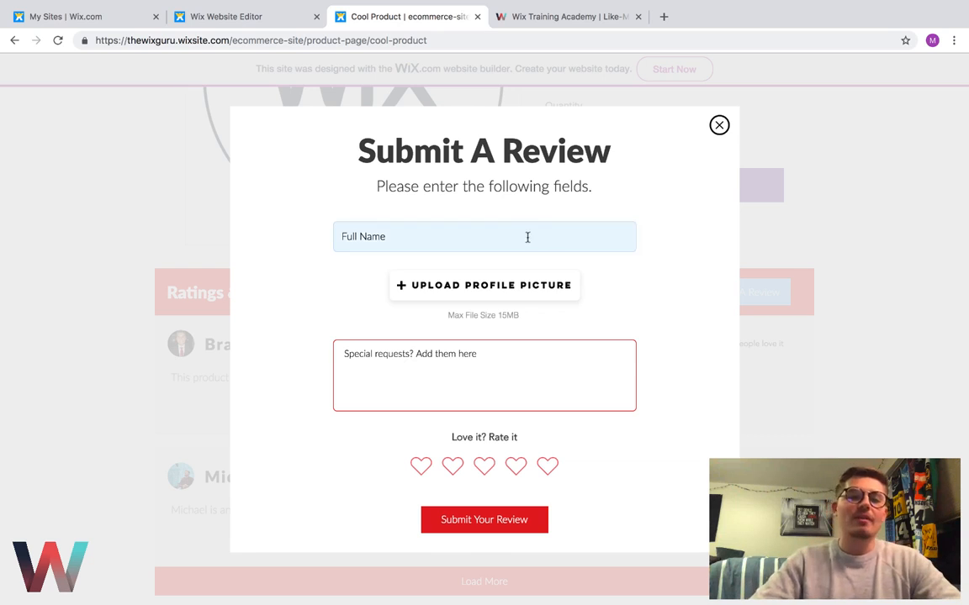
# Step: Fill in the reviewer's full name in the review form using the saved suggestion
pyautogui.click(448, 244)
pyautogui.click(281, 230)
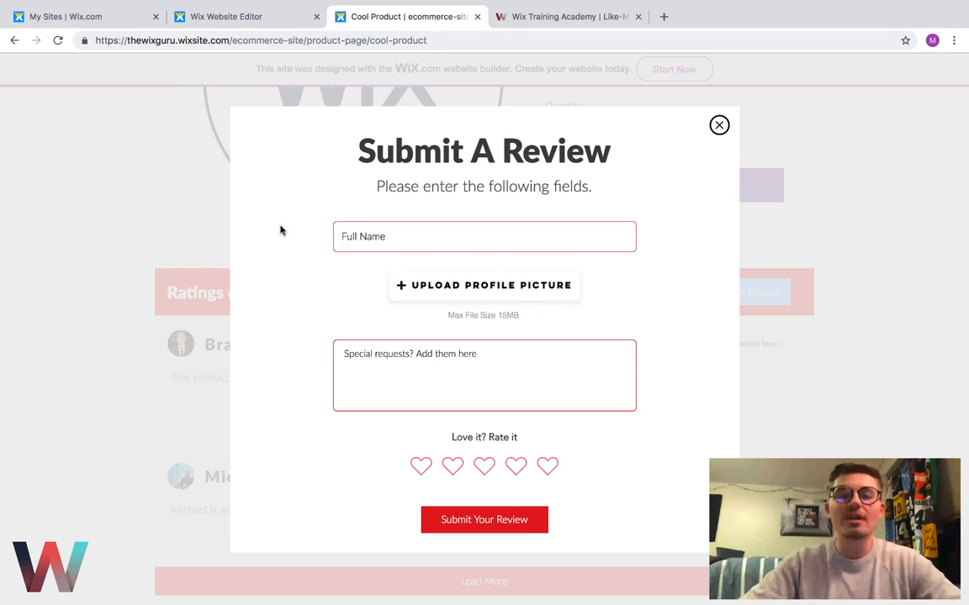
pyautogui.click(364, 240)
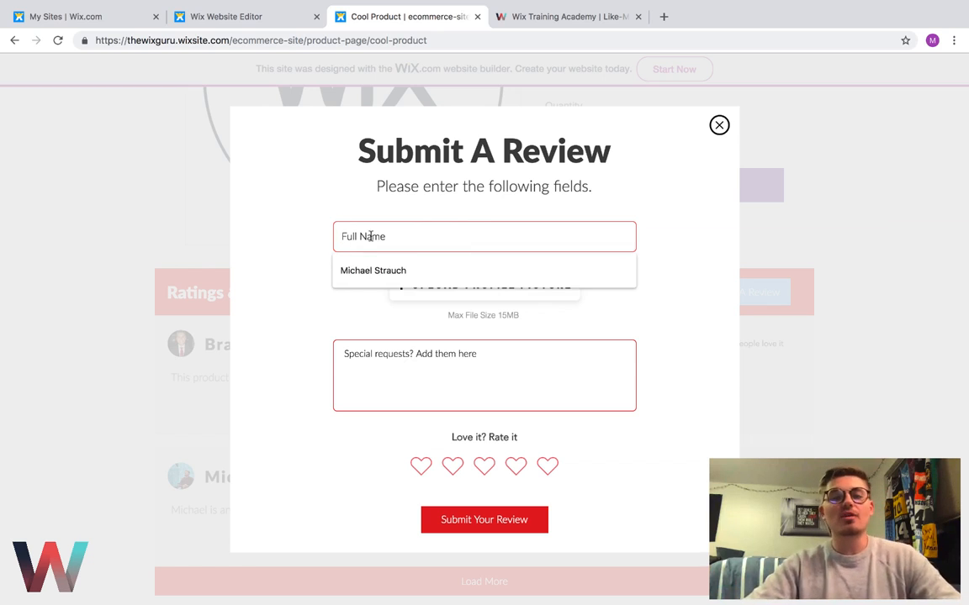
pyautogui.click(388, 271)
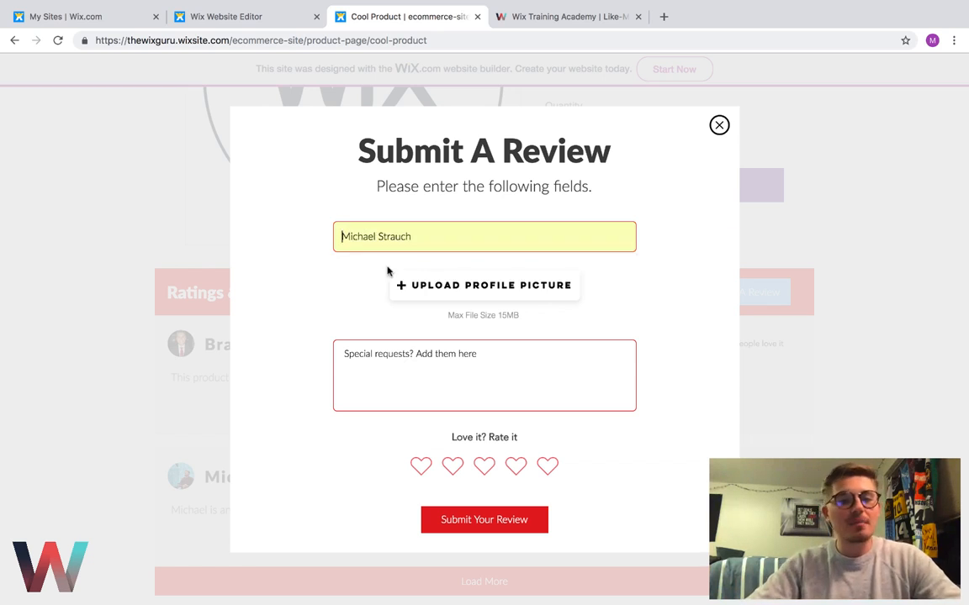
# Step: Upload the reviewer's JPG portrait from the Wix Training Academy folder as the profile picture
pyautogui.click(503, 288)
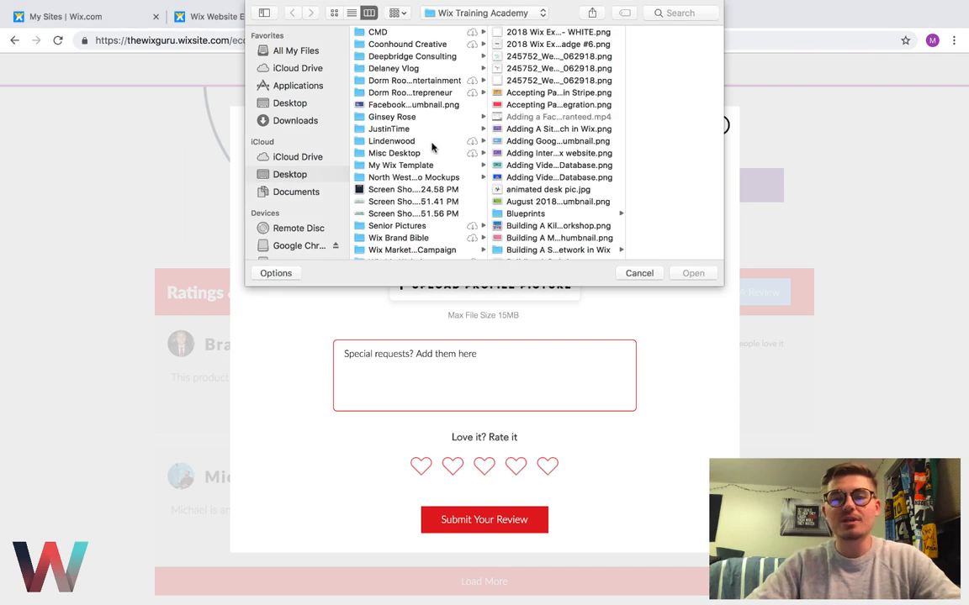
pyautogui.scroll(-2, 569, 204)
pyautogui.scroll(-10, 568, 202)
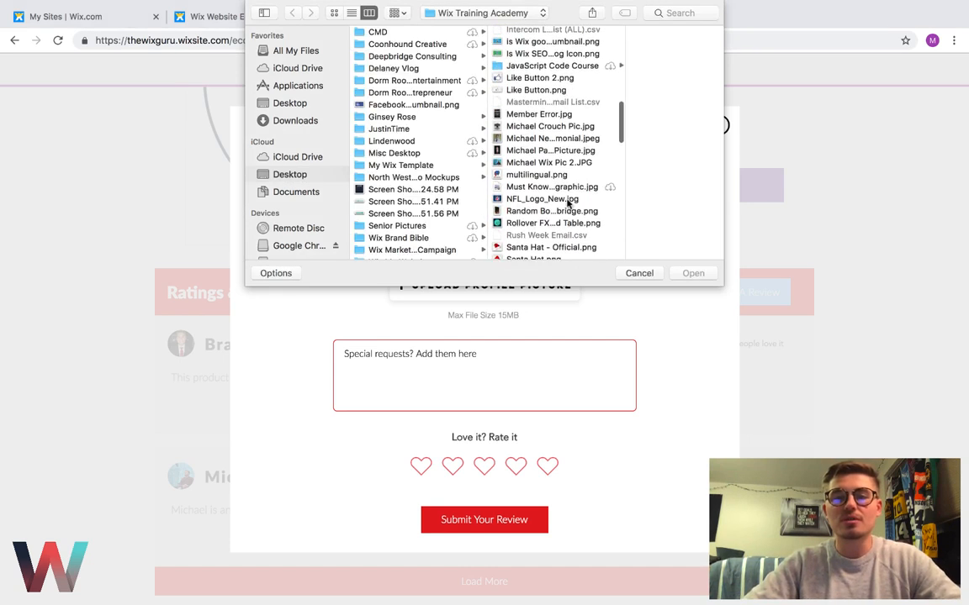
pyautogui.doubleClick(495, 126)
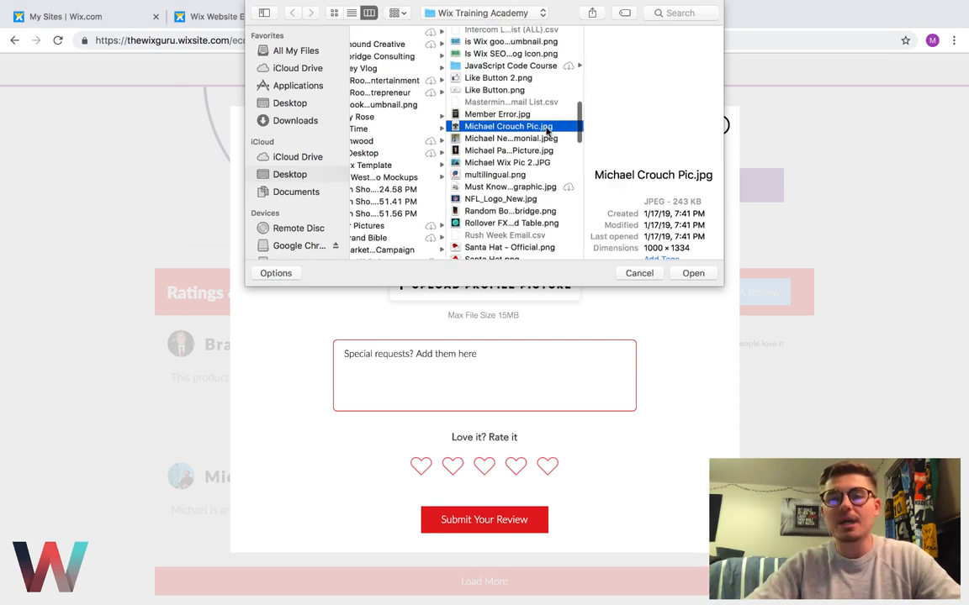
# Step: Write the review text "This product has been fantastic! Easily a 5 out of 5!"
pyautogui.click(471, 360)
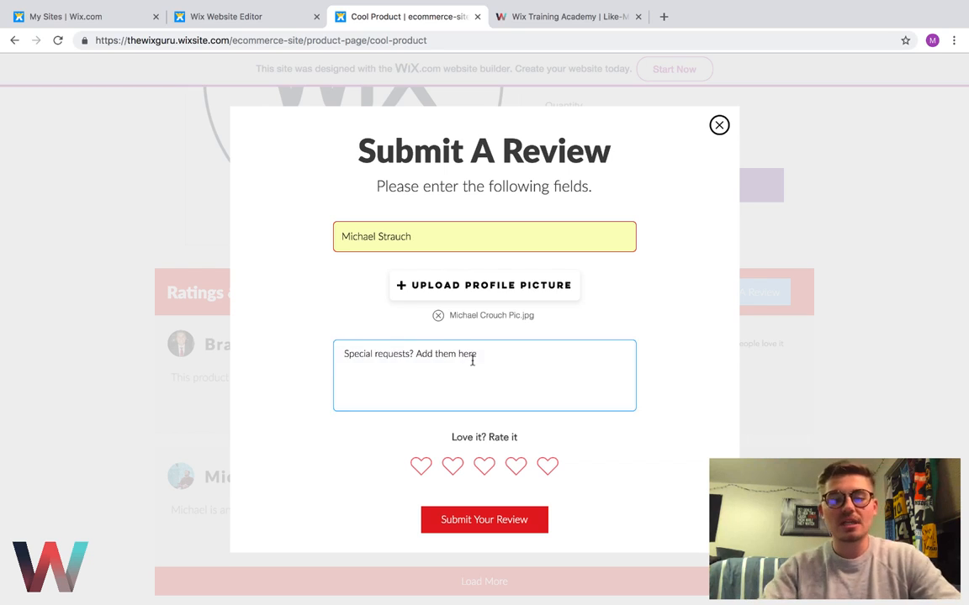
pyautogui.write('This produc t')
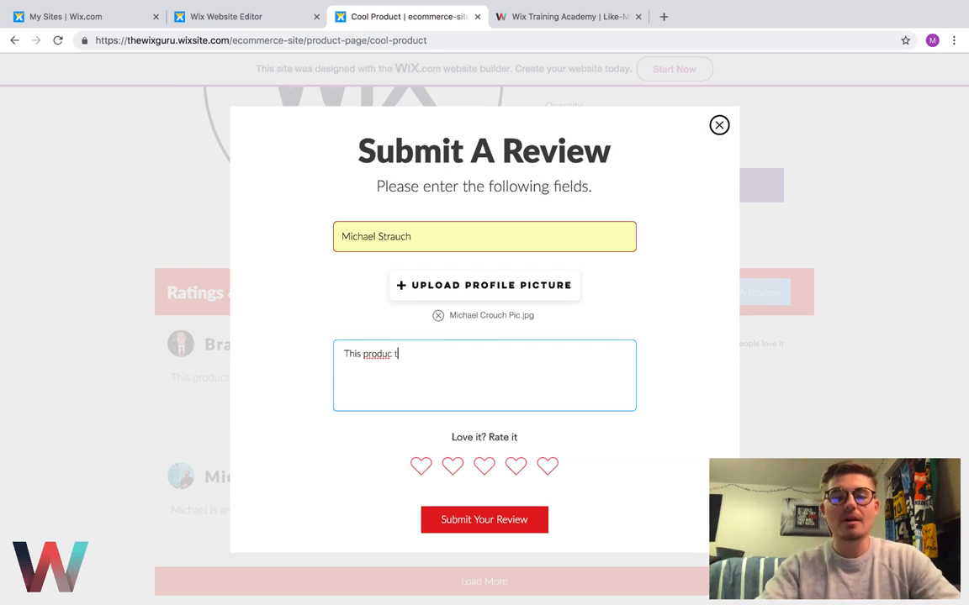
pyautogui.press('BackSpace')
pyautogui.press('BackSpace')
pyautogui.write('t has ')
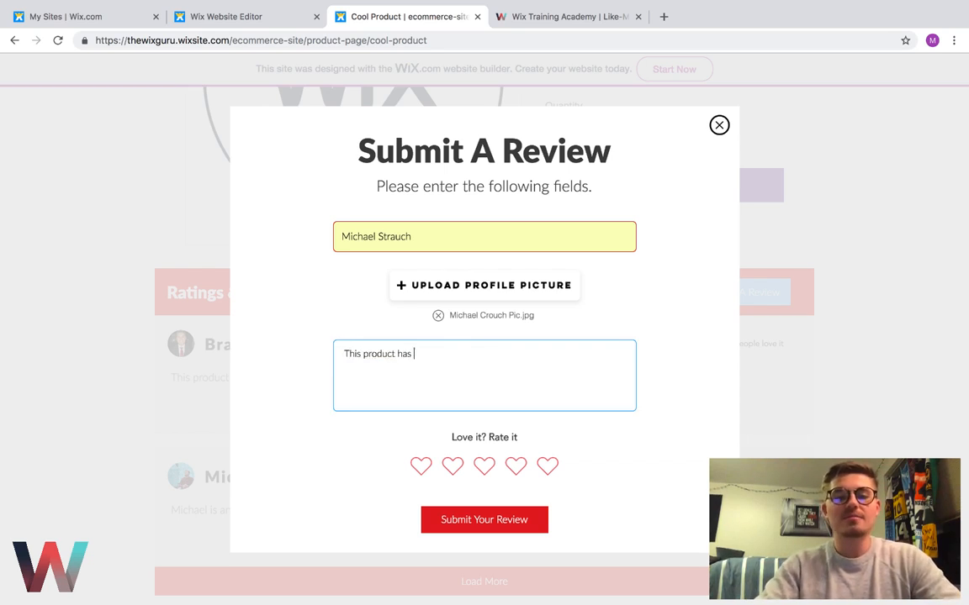
pyautogui.write('been fantastic!')
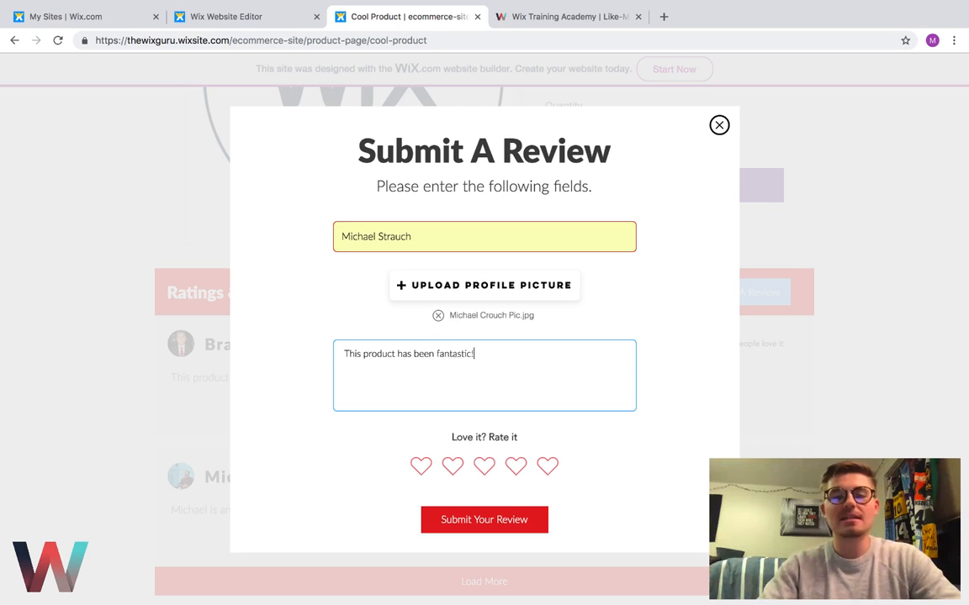
pyautogui.write(' Eas')
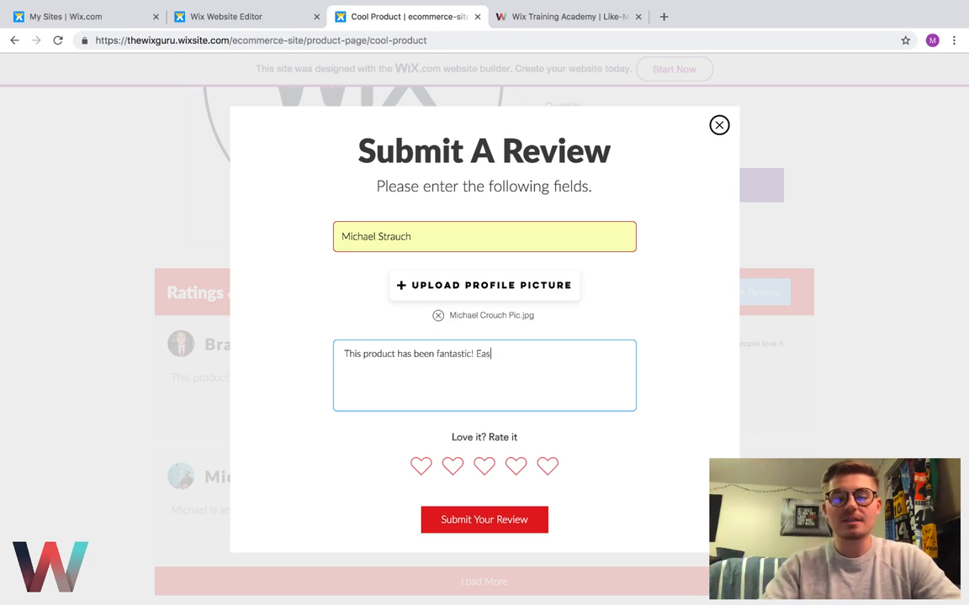
pyautogui.write('ily a 5 out')
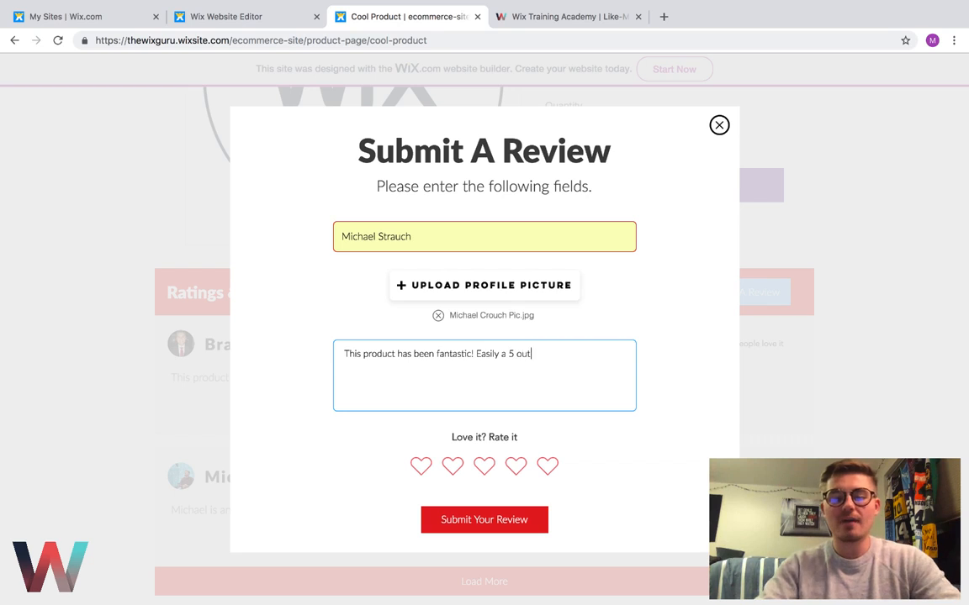
pyautogui.write(' of 5!')
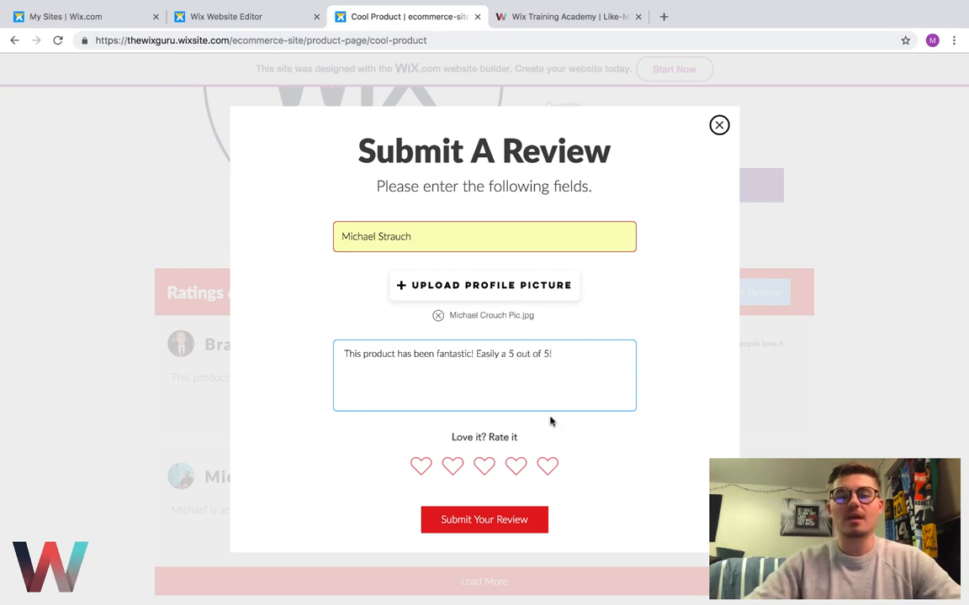
# Step: Rate the product five hearts, submit the review and close the form
pyautogui.click(546, 466)
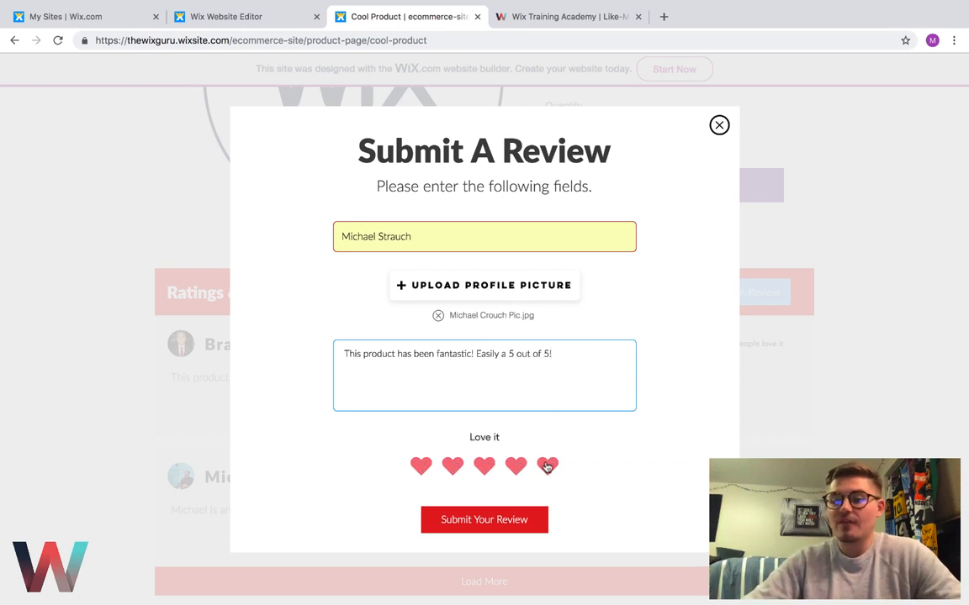
pyautogui.click(547, 466)
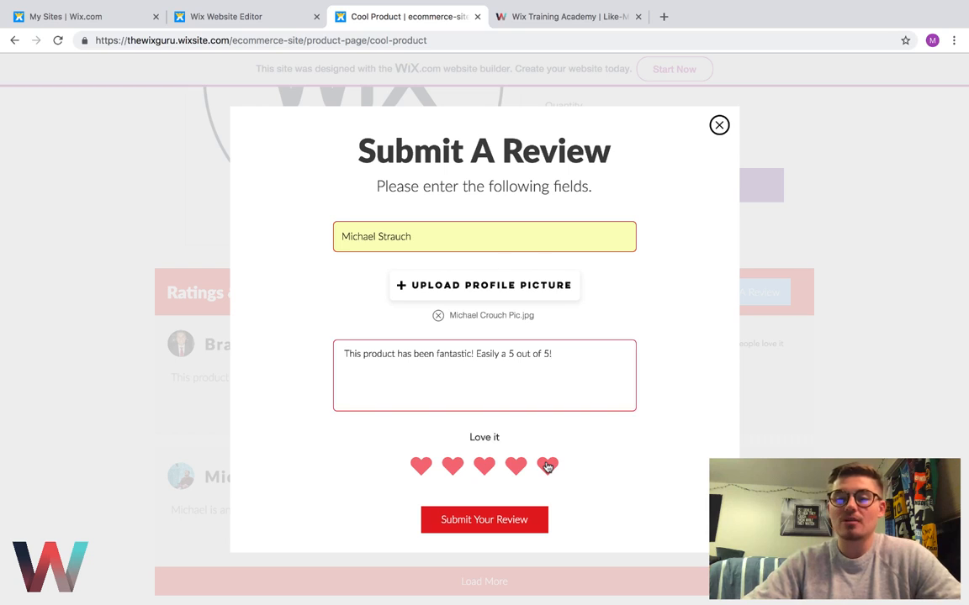
pyautogui.click(478, 530)
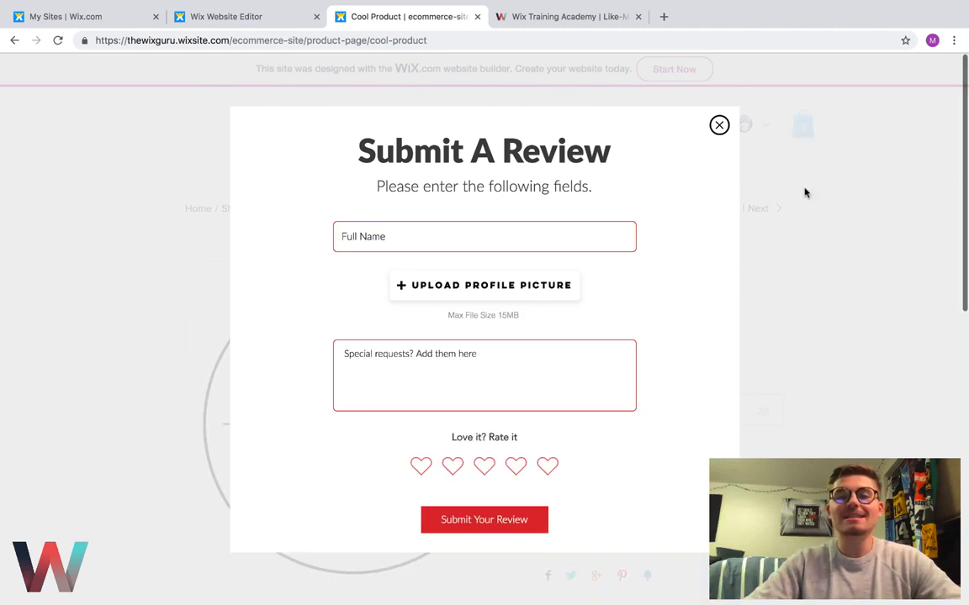
pyautogui.click(719, 124)
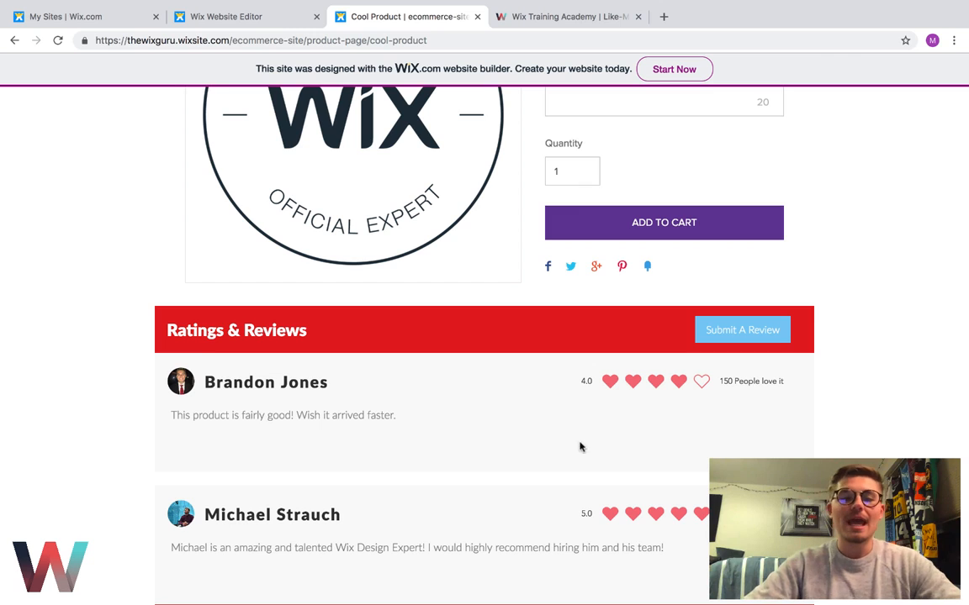
# Step: Reload the Cool Product page and check its Ratings & Reviews section for the submitted review
pyautogui.click(57, 39)
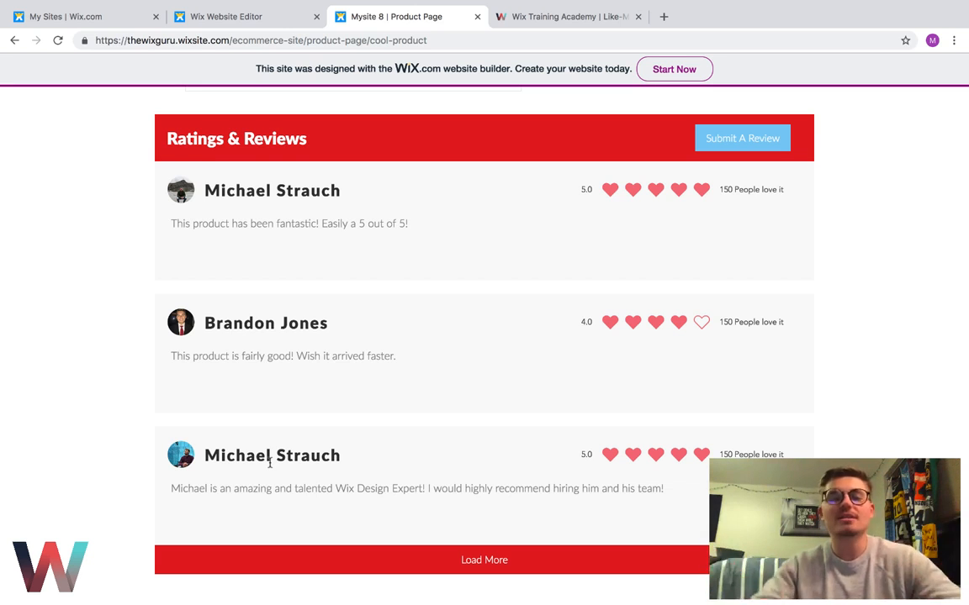
pyautogui.scroll(4, 270, 462)
pyautogui.scroll(-2, 270, 467)
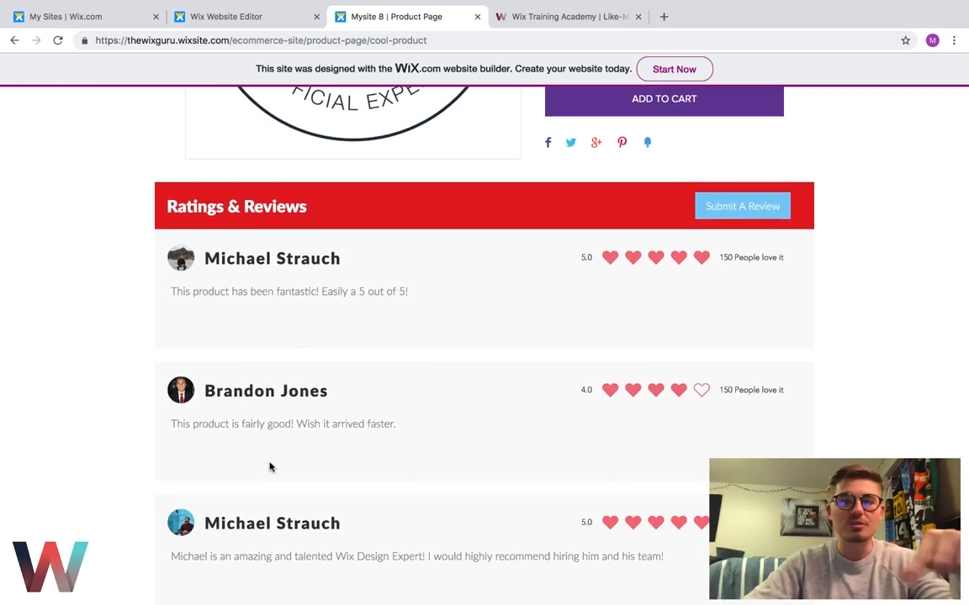
pyautogui.scroll(4, 269, 465)
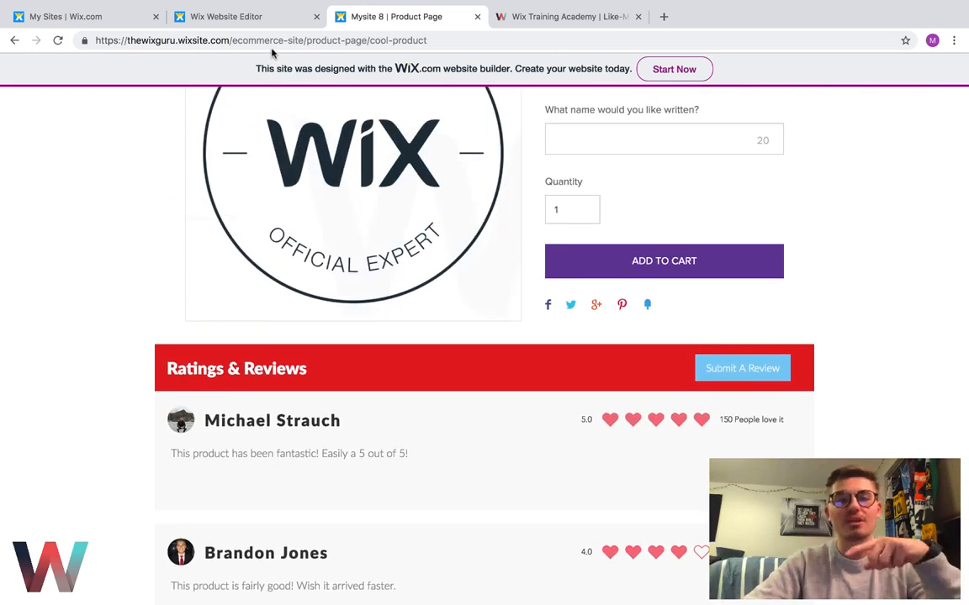
pyautogui.scroll(-3, 144, 315)
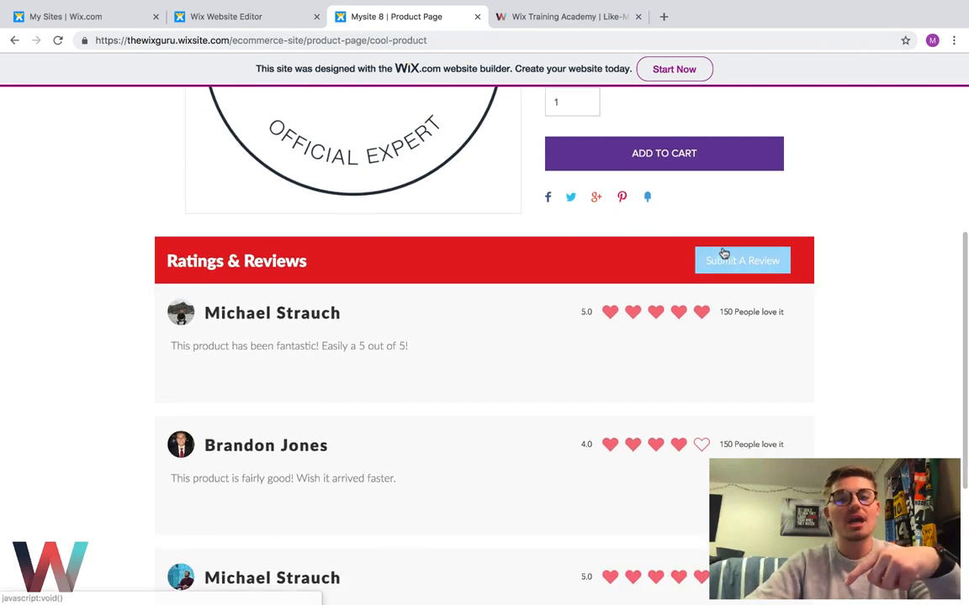
pyautogui.scroll(6, 753, 277)
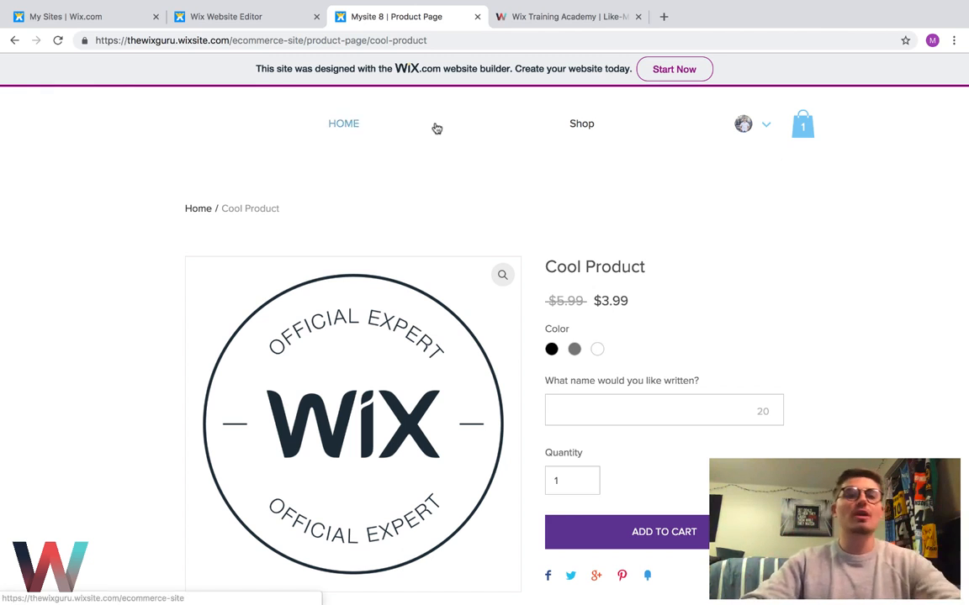
# Step: Switch to the Wix Editor, hide the site structure, and select the red Ratings & Reviews header box on the Product Page
pyautogui.click(225, 17)
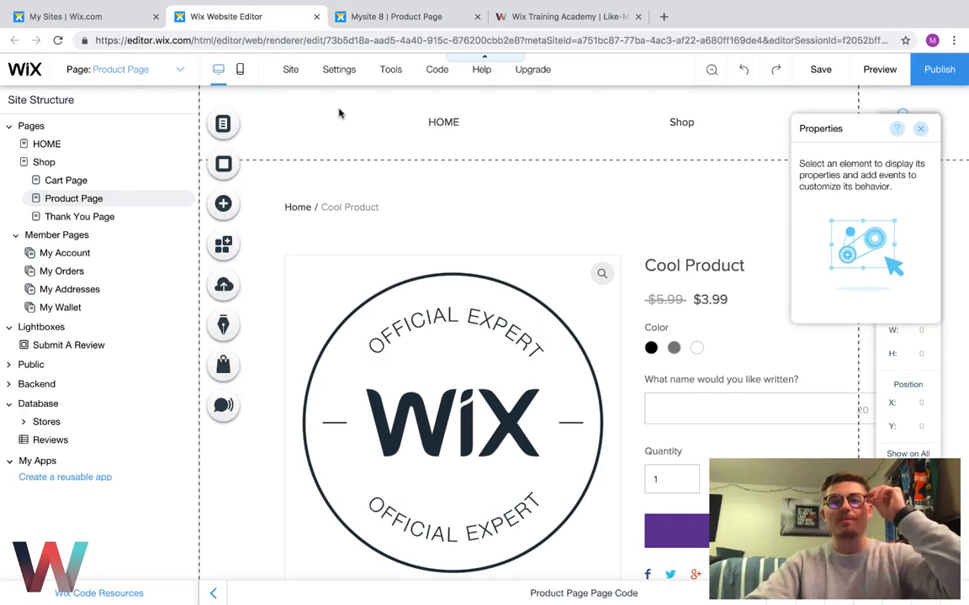
pyautogui.click(215, 595)
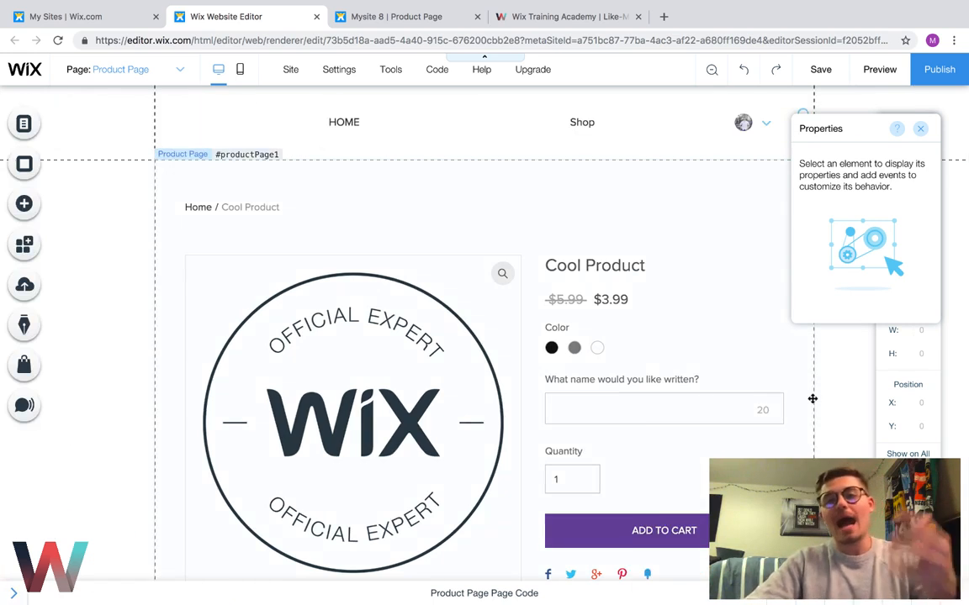
pyautogui.scroll(-3, 813, 399)
pyautogui.scroll(-4, 812, 398)
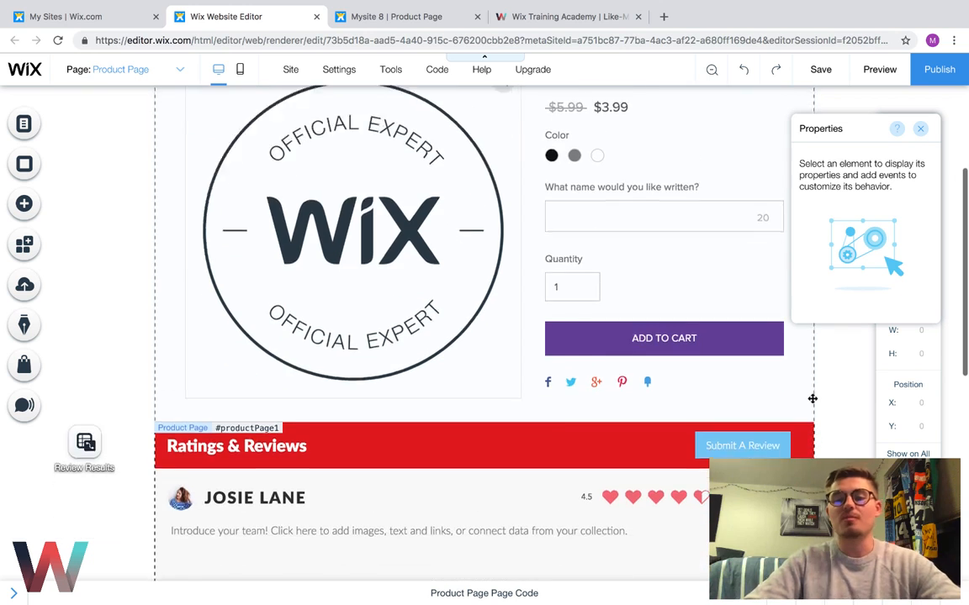
pyautogui.click(384, 309)
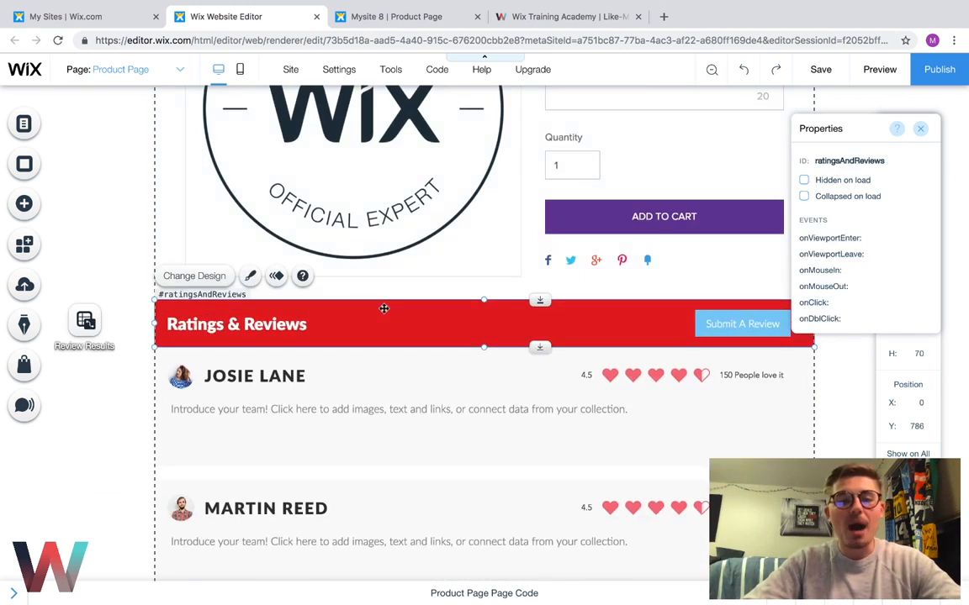
# Step: Browse the box elements available to add for the Ratings & Reviews header, and close the element library
pyautogui.click(24, 205)
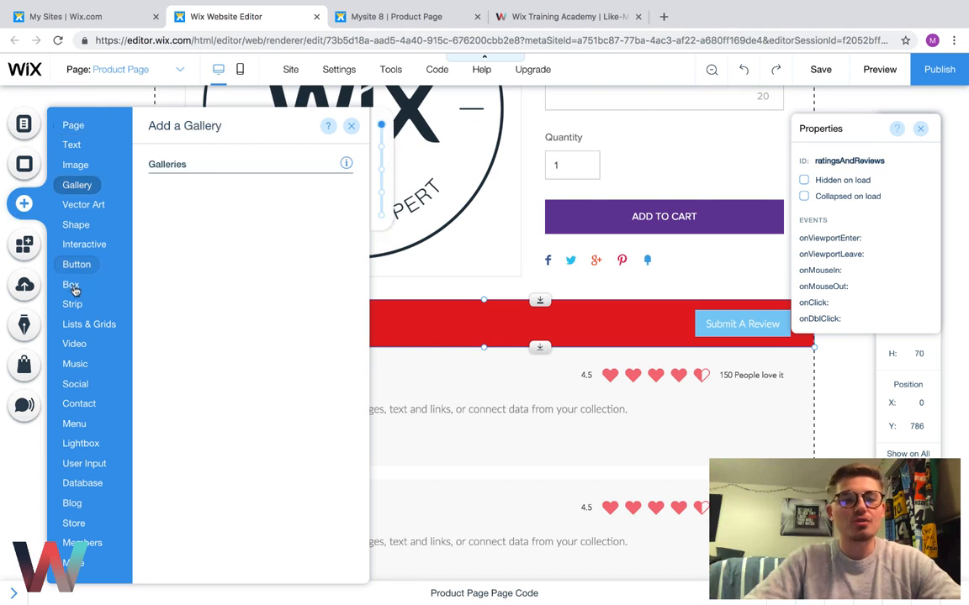
pyautogui.moveTo(73, 289)
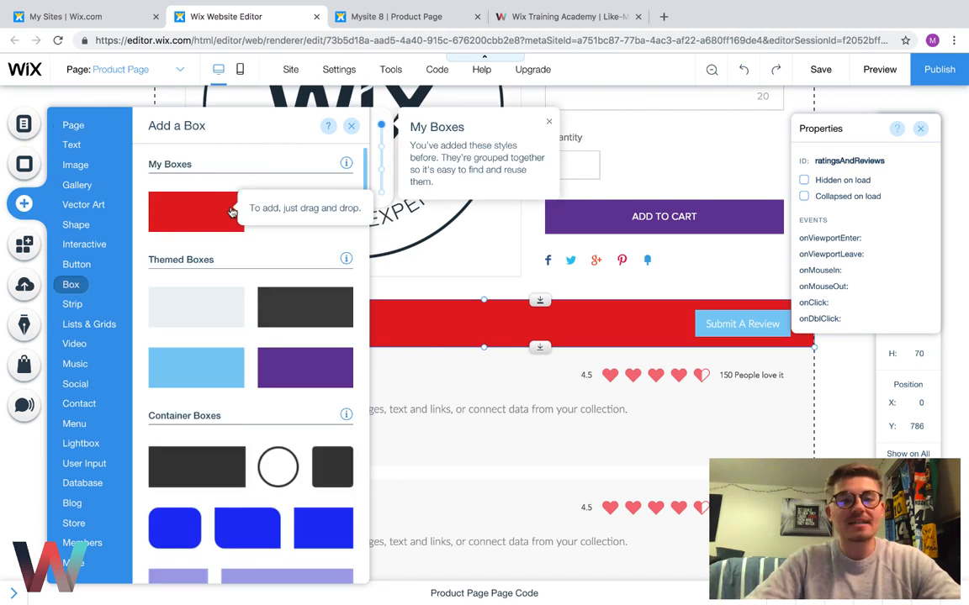
pyautogui.click(351, 125)
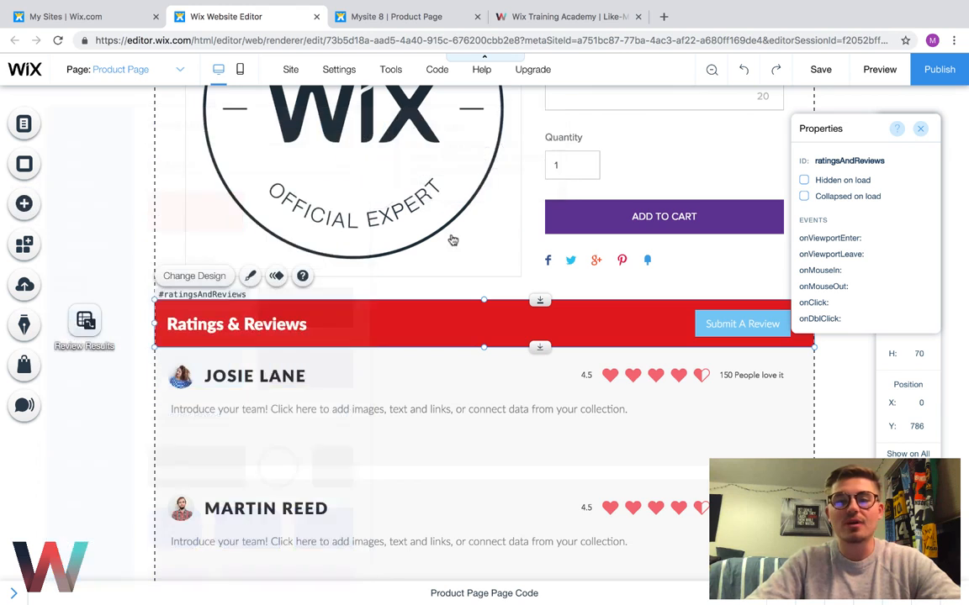
# Step: Select the Ratings & Reviews title text and browse the themed text elements available to add
pyautogui.click(245, 320)
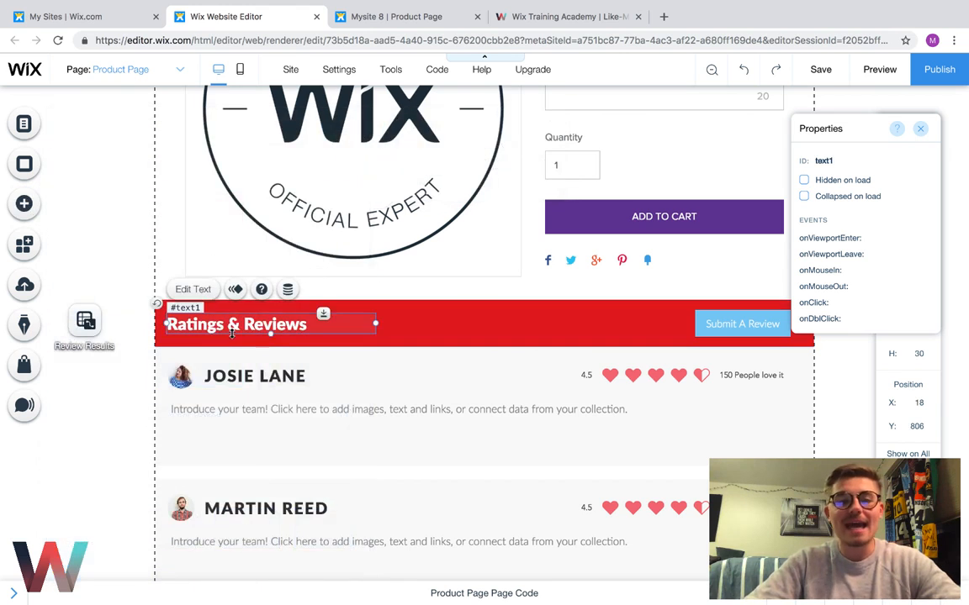
pyautogui.click(29, 206)
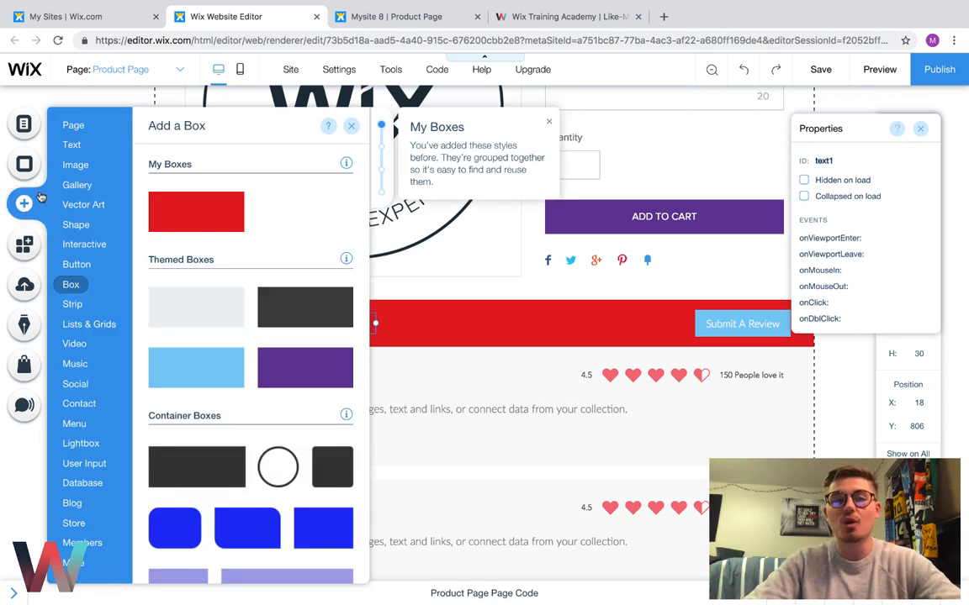
pyautogui.click(70, 147)
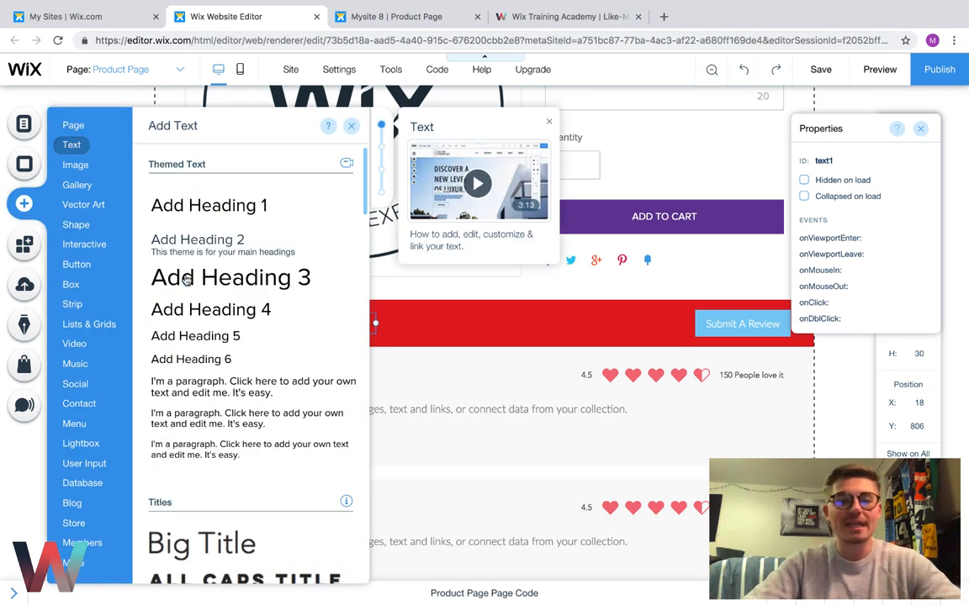
pyautogui.click(351, 126)
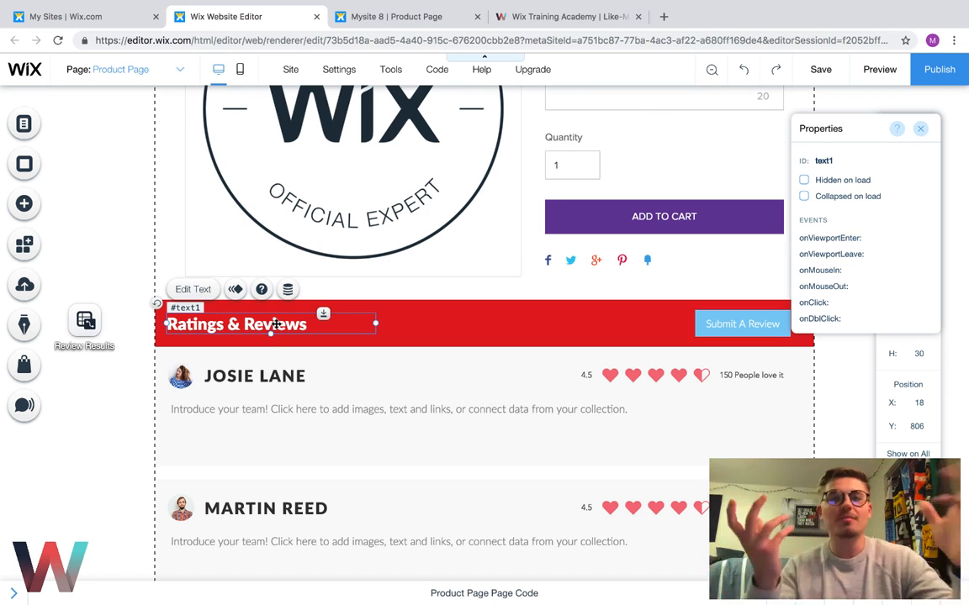
# Step: Select the Submit A Review button in the header box and browse the button styles available to add
pyautogui.scroll(-1, 831, 457)
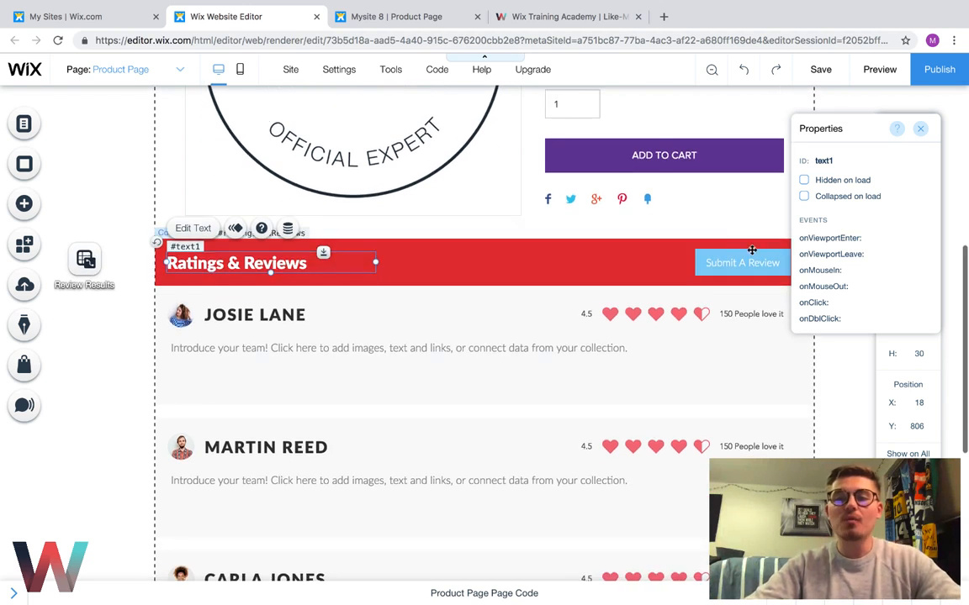
pyautogui.click(738, 268)
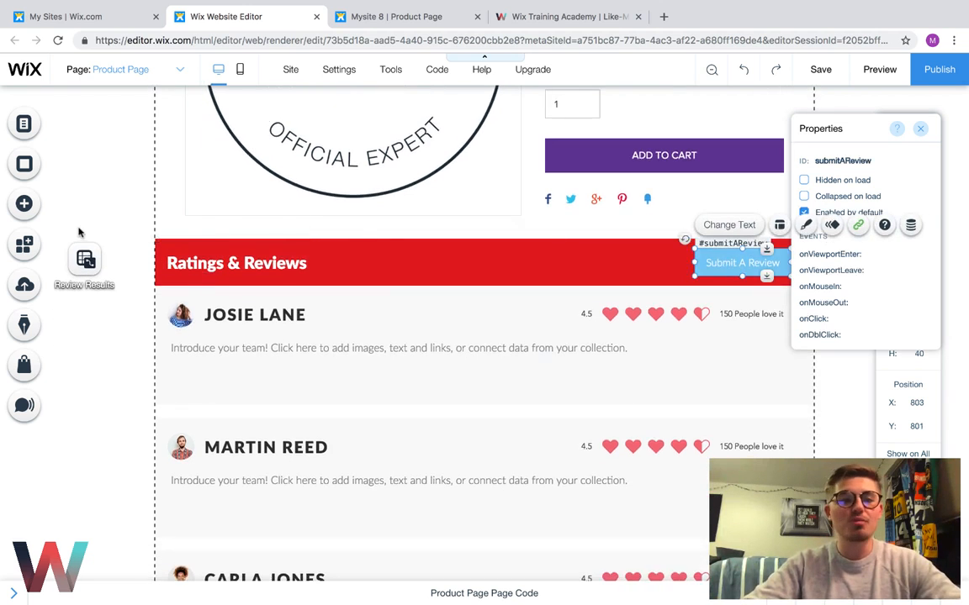
pyautogui.click(17, 209)
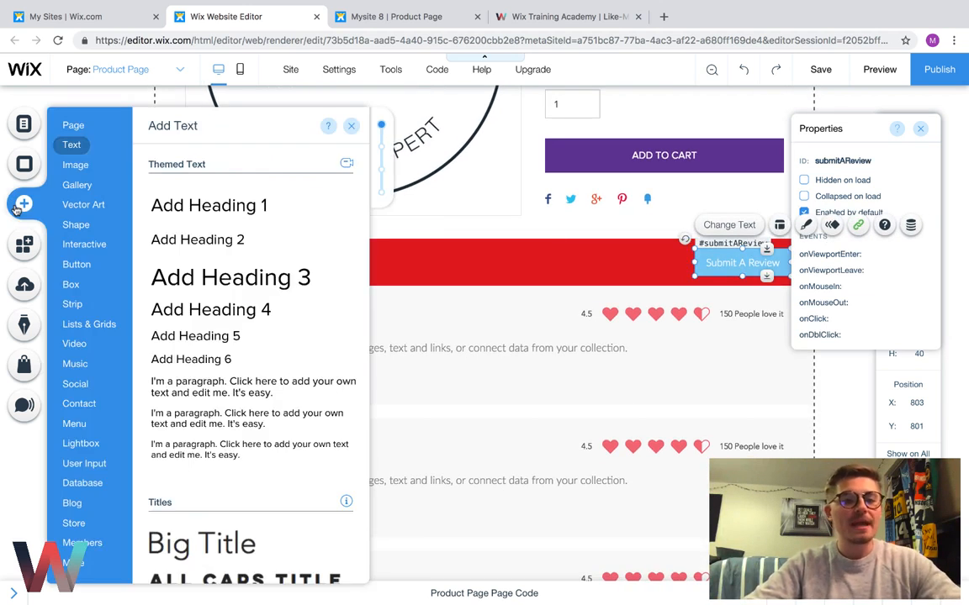
pyautogui.click(76, 265)
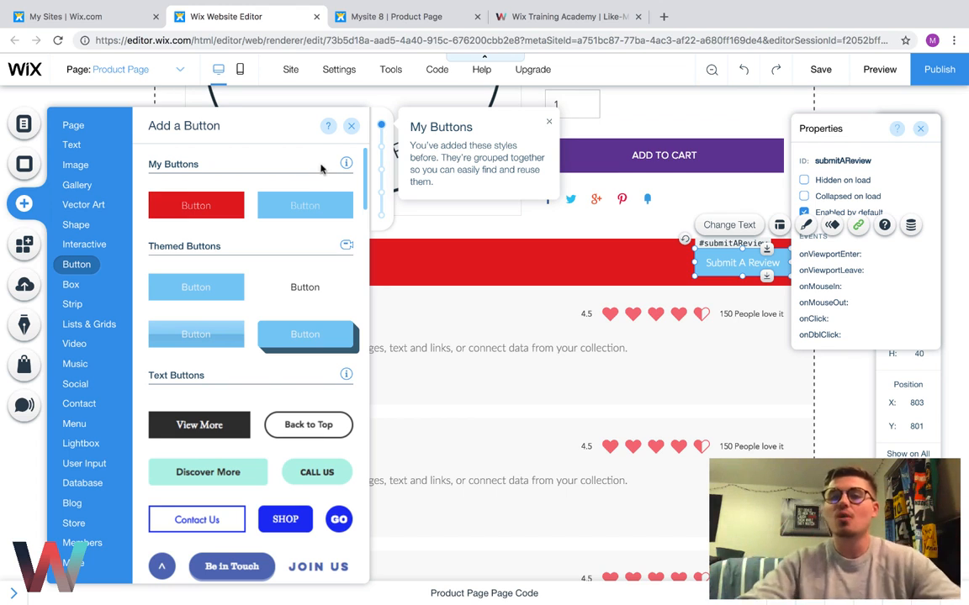
pyautogui.click(352, 129)
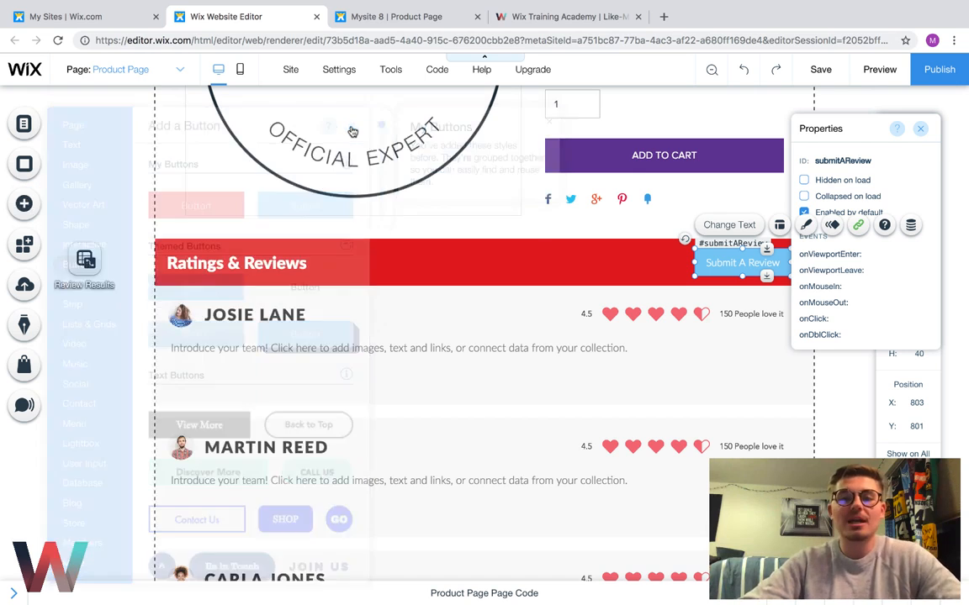
# Step: Browse the repeater layouts offered among the Lists & Grids elements, and close the element library
pyautogui.scroll(-2, 109, 378)
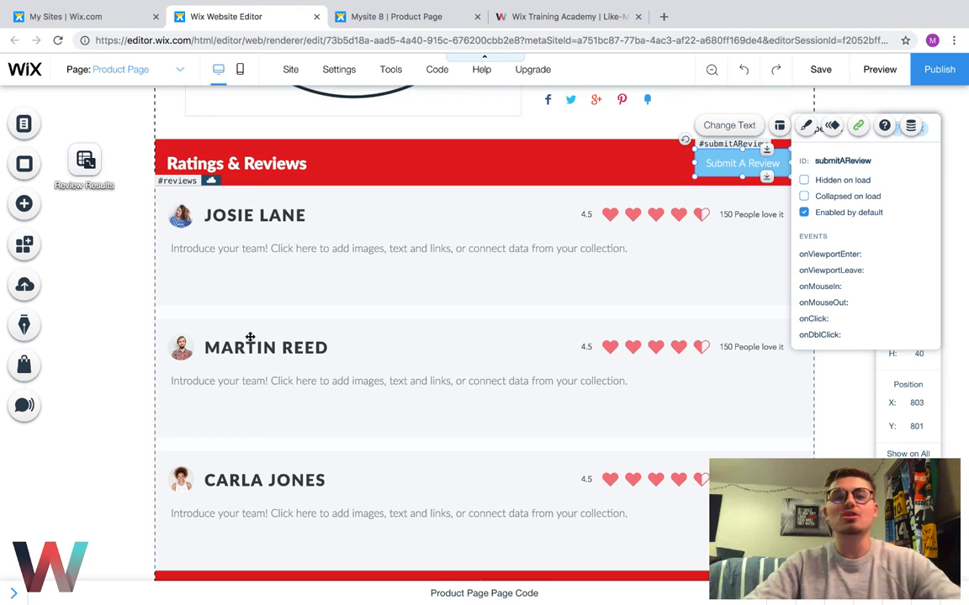
pyautogui.click(28, 212)
pyautogui.moveTo(99, 334)
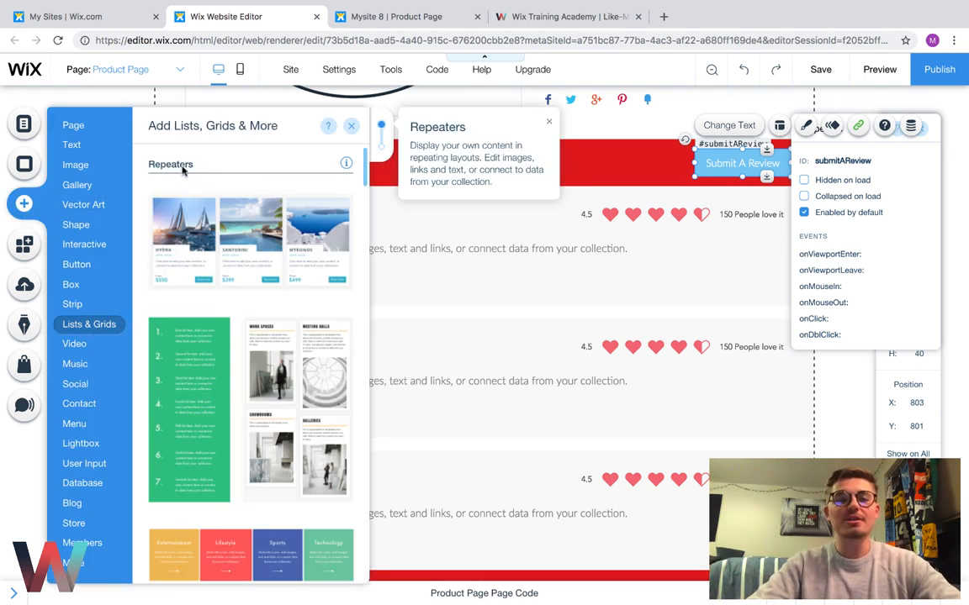
pyautogui.scroll(-3, 225, 272)
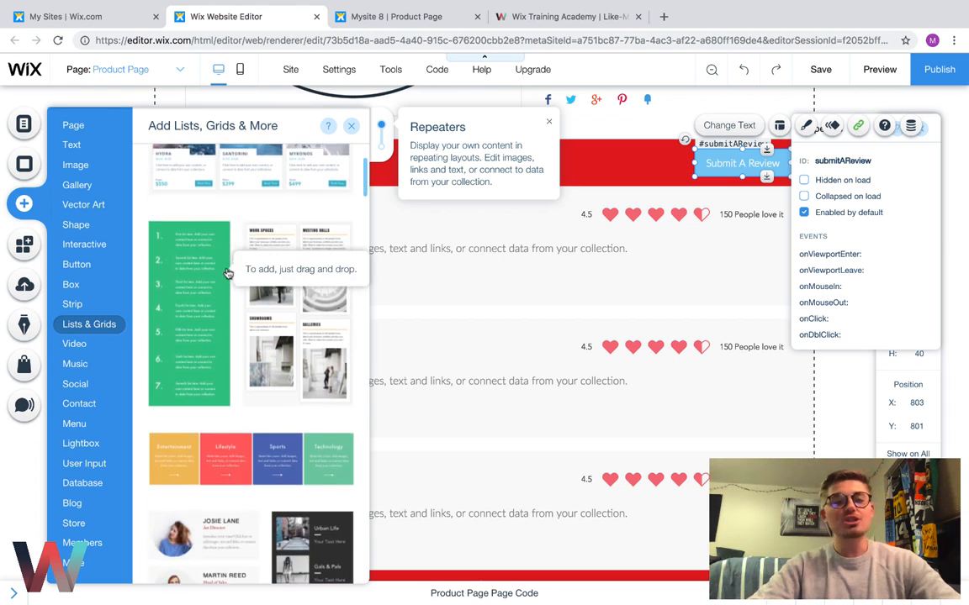
pyautogui.scroll(-6, 242, 385)
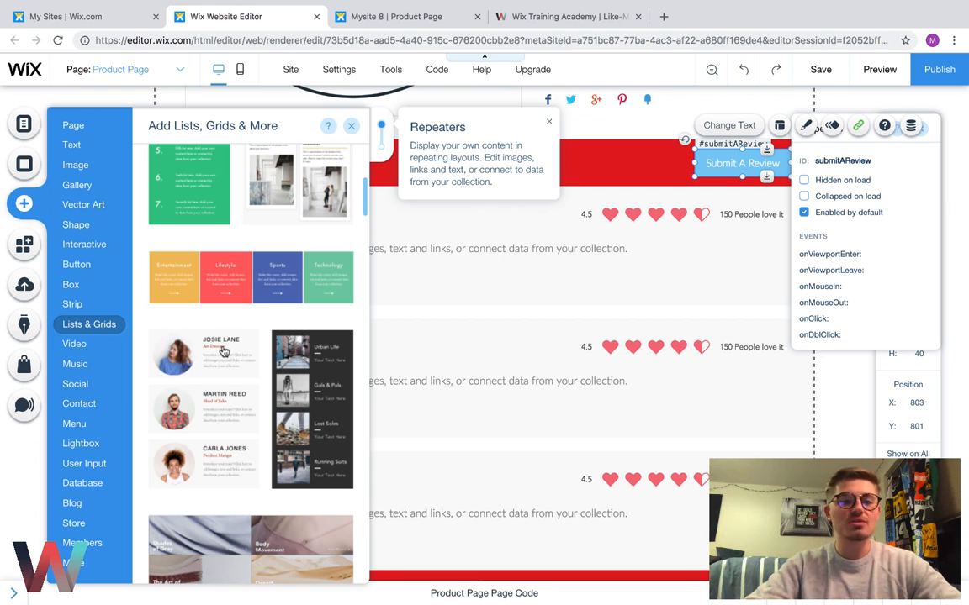
pyautogui.scroll(-2, 196, 342)
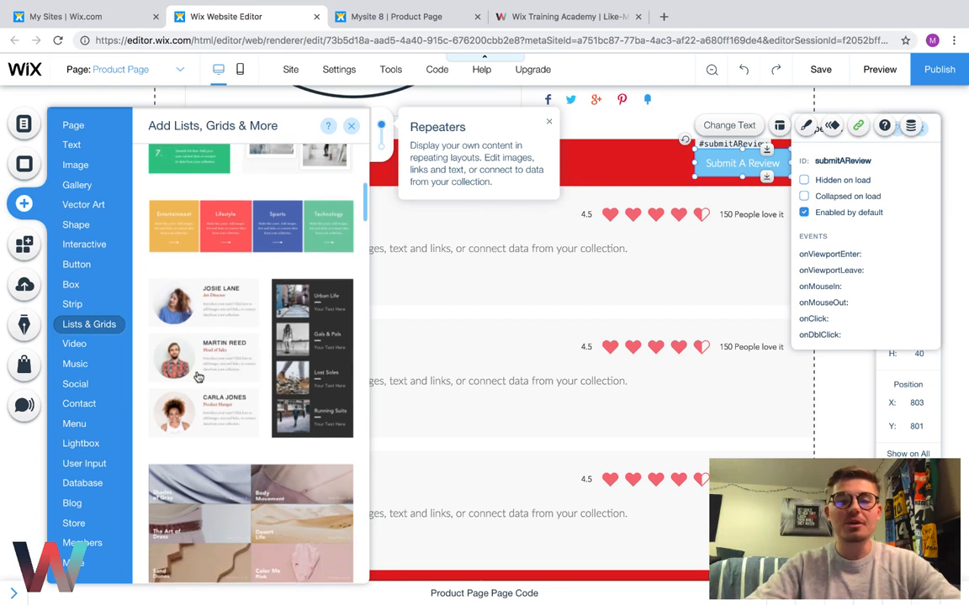
pyautogui.scroll(-2, 252, 336)
pyautogui.scroll(-4, 265, 353)
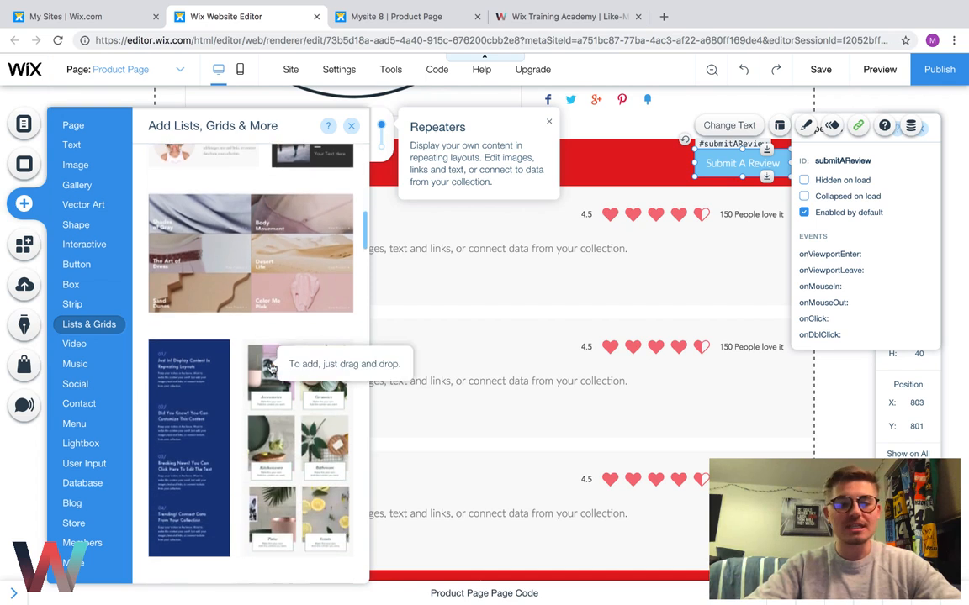
pyautogui.scroll(-1, 271, 368)
pyautogui.scroll(2, 239, 310)
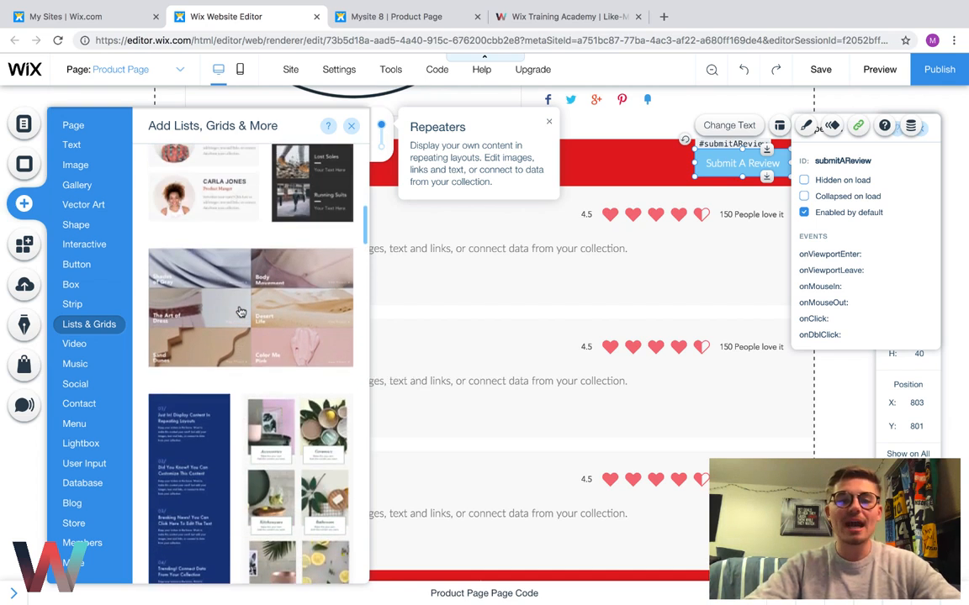
pyautogui.scroll(3, 239, 307)
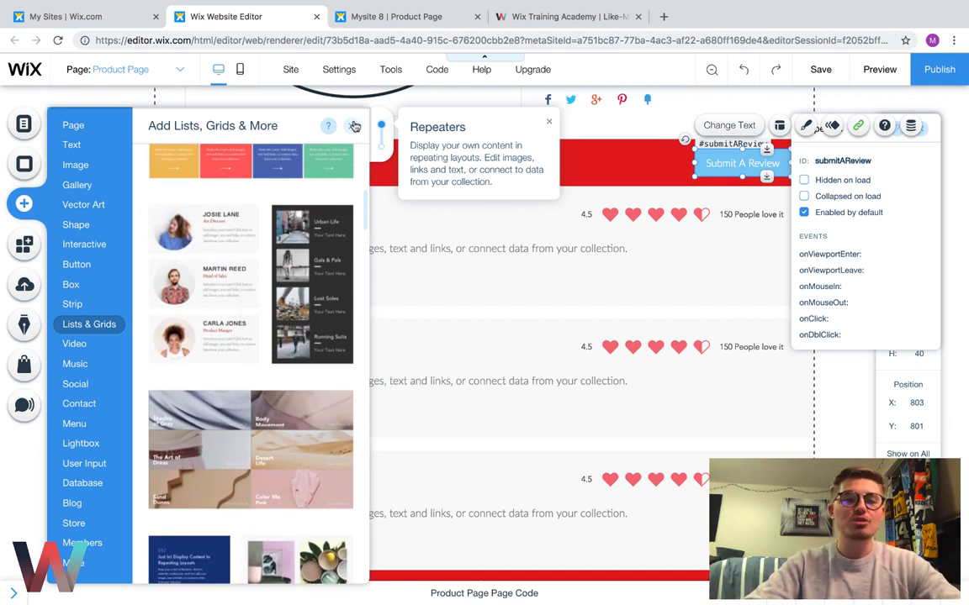
pyautogui.click(354, 125)
# Step: Select the reviews repeater and inspect the text settings of its first item's name and the profile image beside it
pyautogui.click(534, 298)
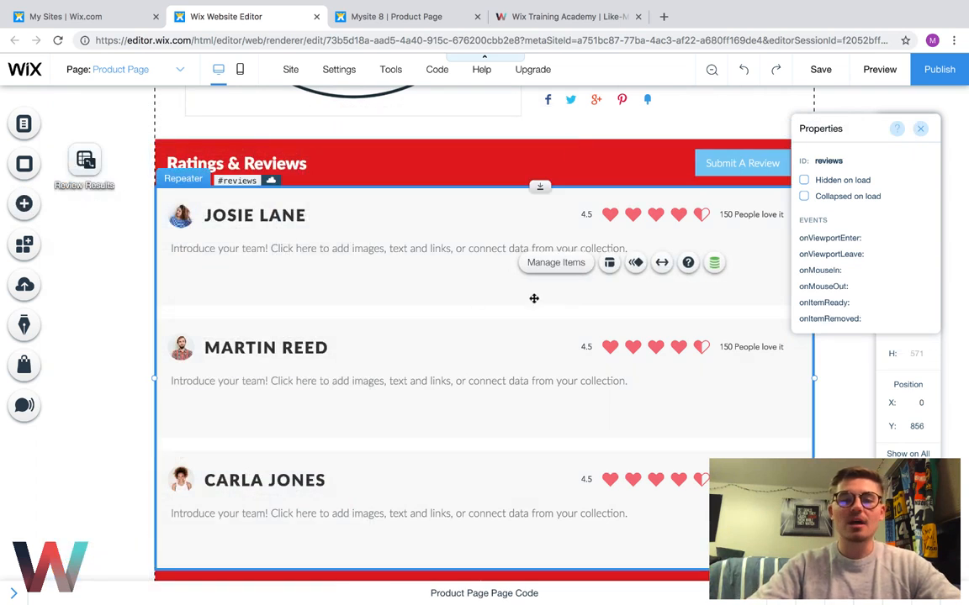
pyautogui.click(257, 216)
pyautogui.doubleClick(258, 216)
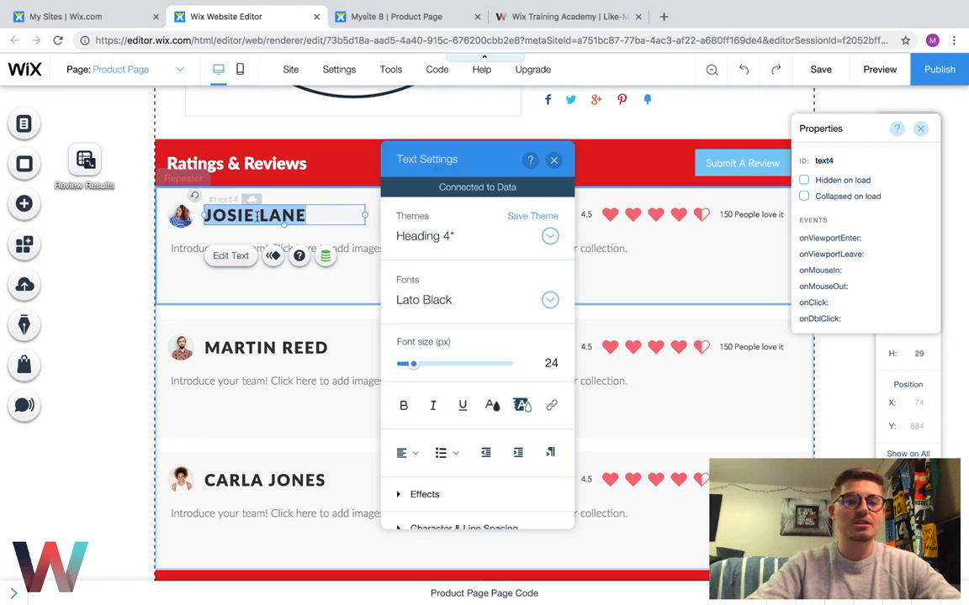
pyautogui.click(554, 160)
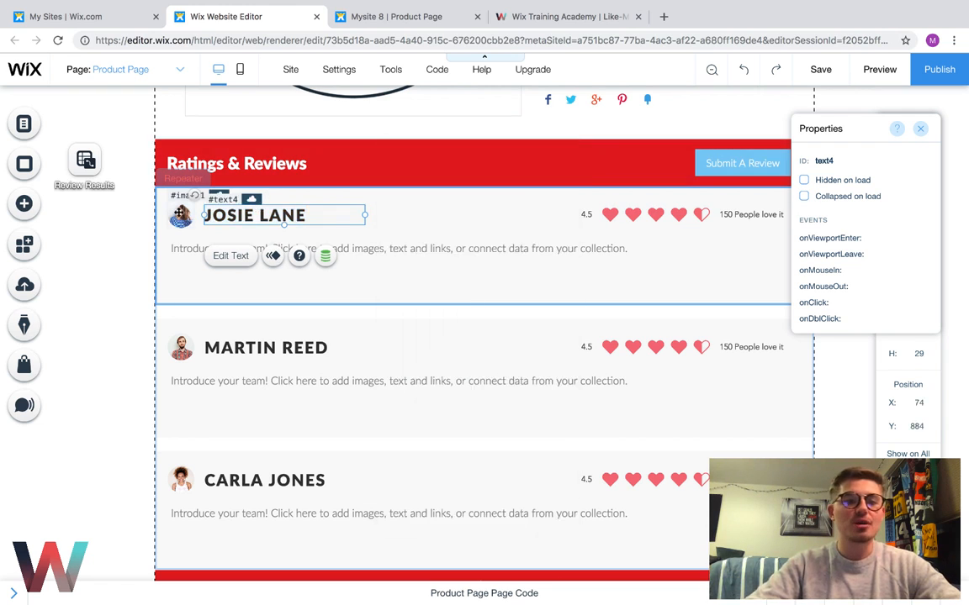
pyautogui.click(180, 216)
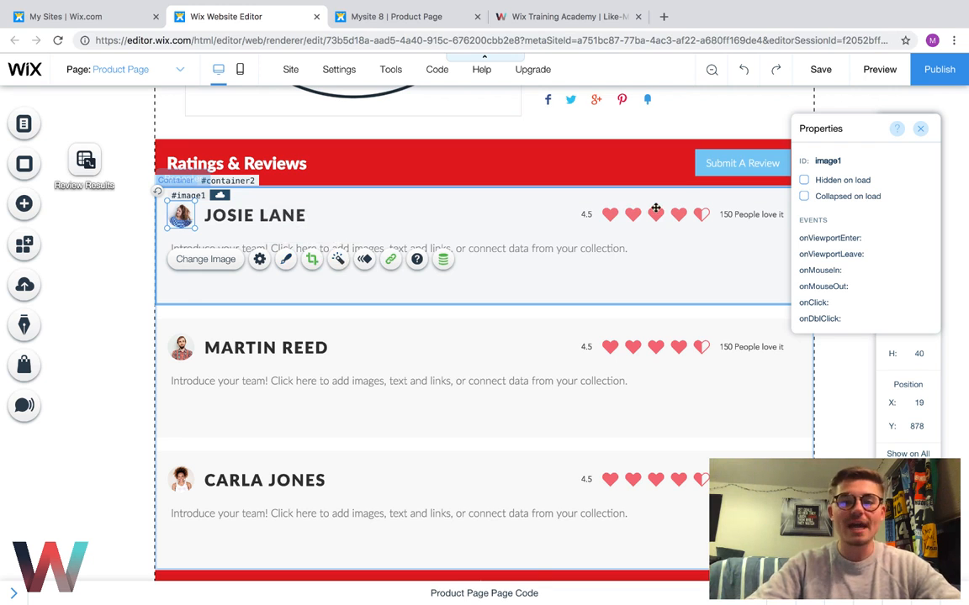
# Step: Inspect the background options of the first review item's container
pyautogui.click(493, 214)
pyautogui.click(443, 195)
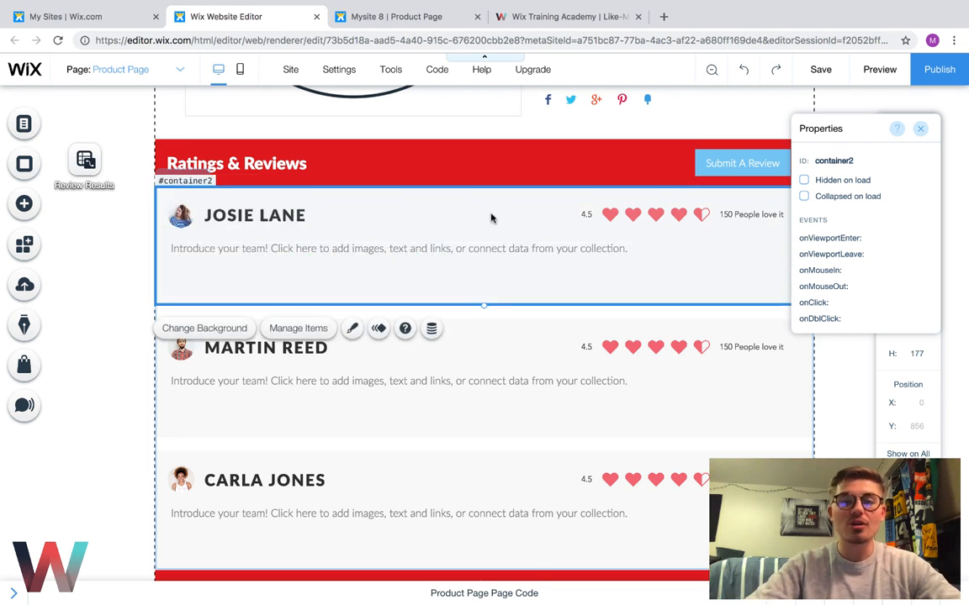
pyautogui.click(205, 328)
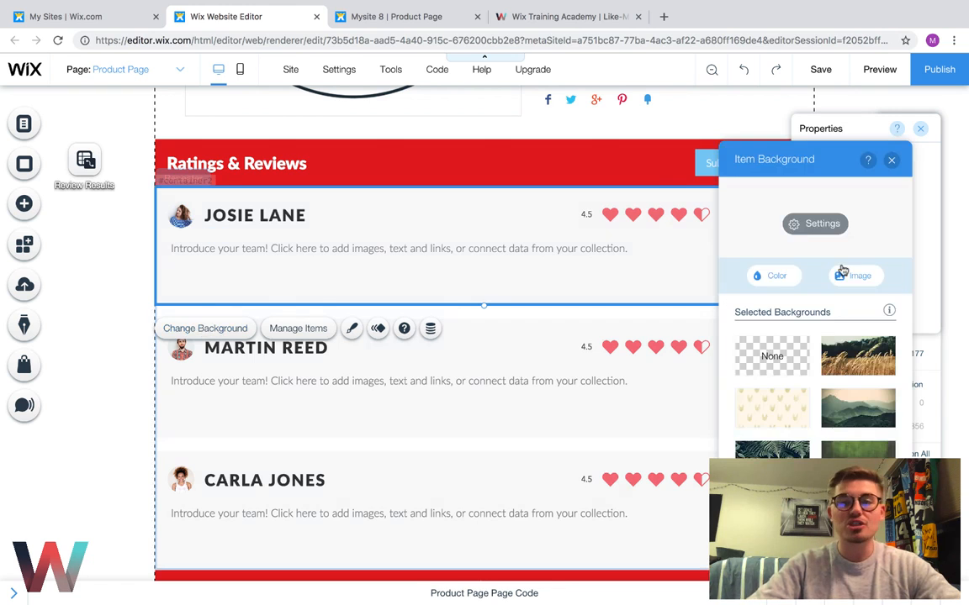
pyautogui.click(891, 160)
# Step: Inspect the text settings of the first item's review paragraph and reselect the item's container
pyautogui.doubleClick(422, 248)
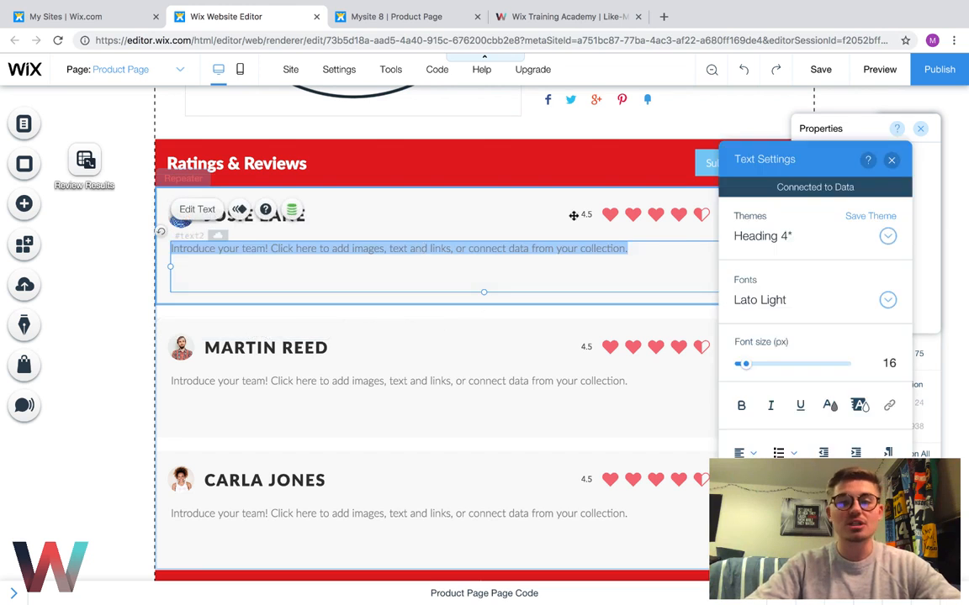
pyautogui.click(892, 159)
pyautogui.click(409, 208)
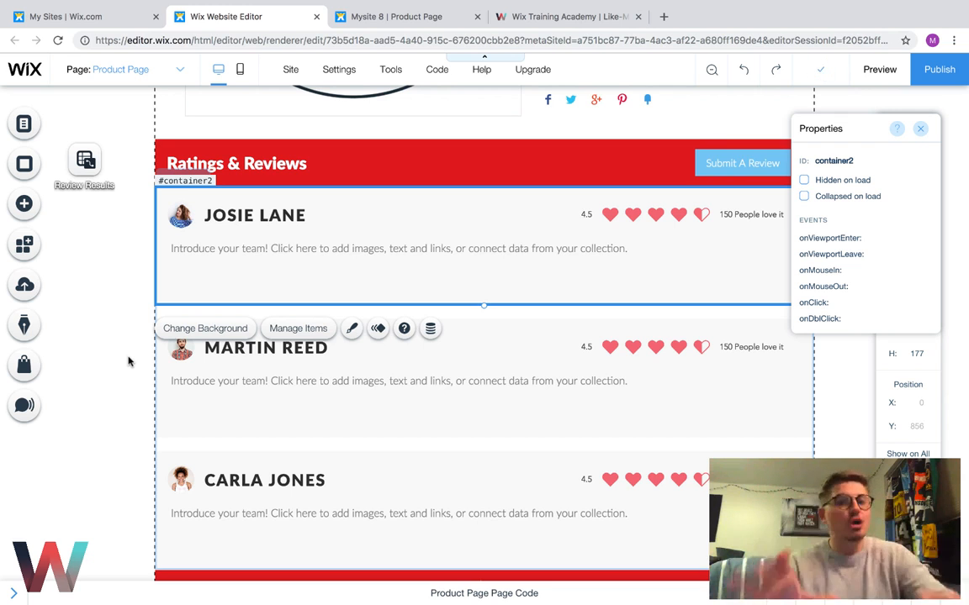
# Step: Examine the Load More button below the reviews and the button styles available to add, and reselect the reviews repeater
pyautogui.click(107, 360)
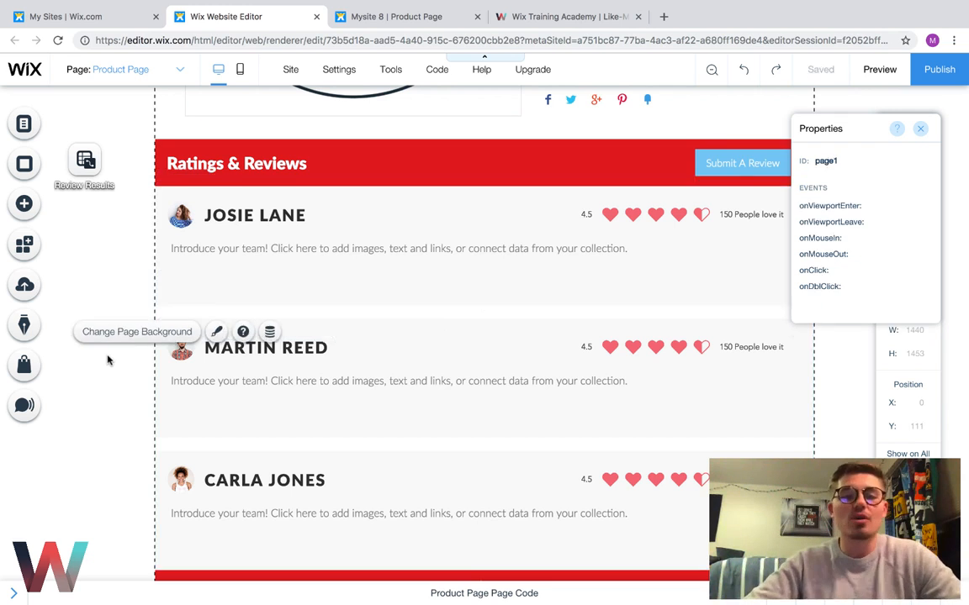
pyautogui.scroll(-2, 374, 439)
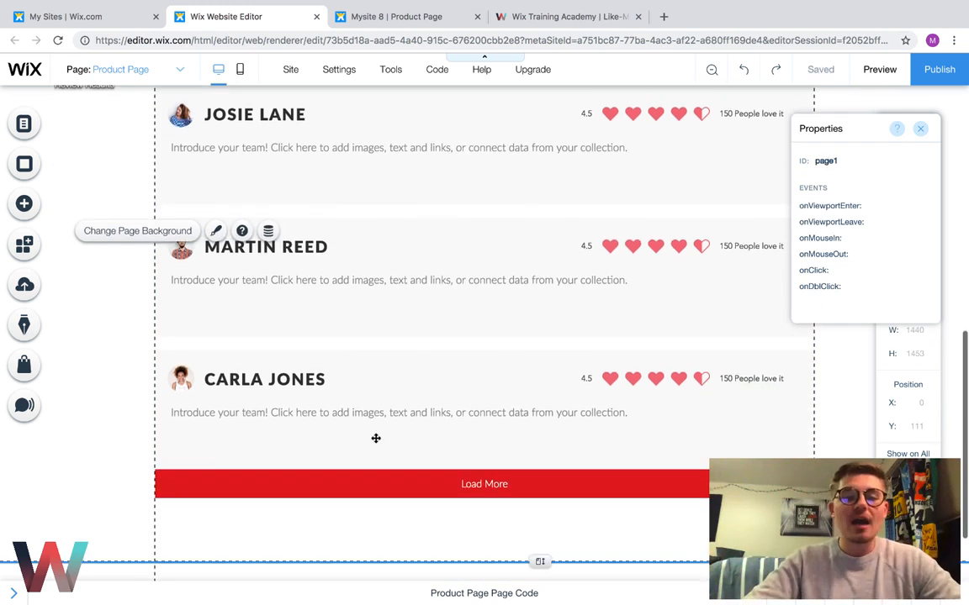
pyautogui.click(524, 488)
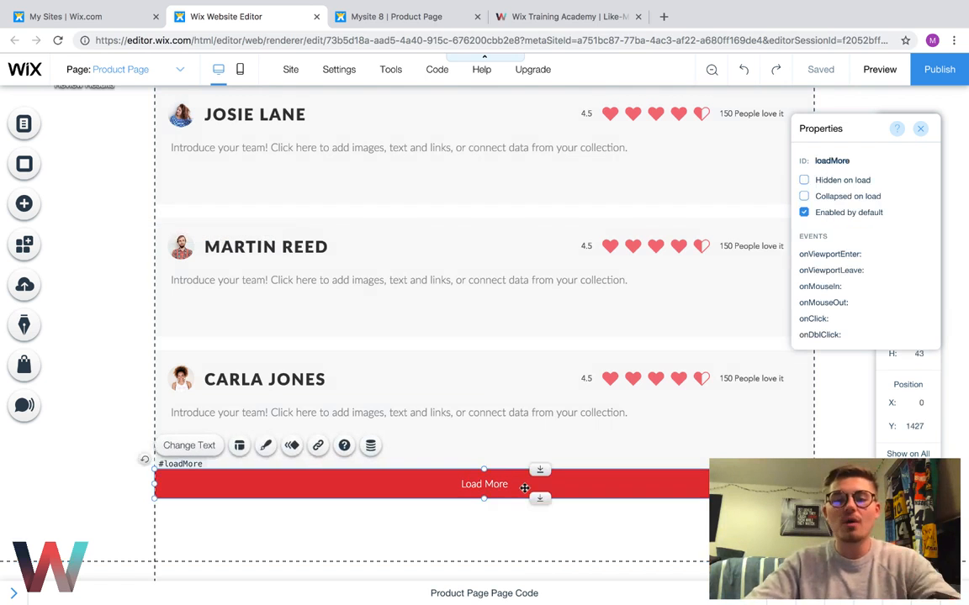
pyautogui.click(22, 207)
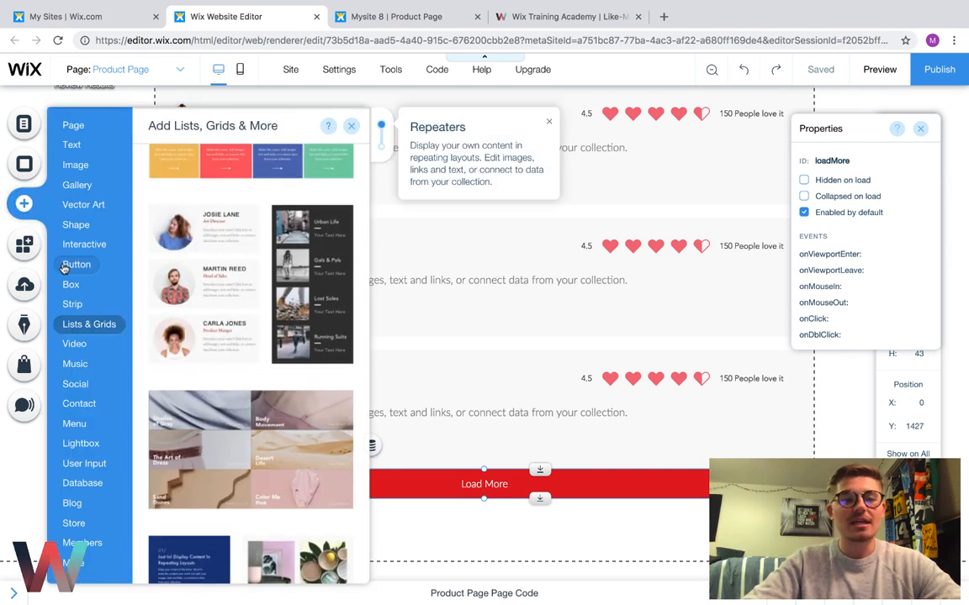
pyautogui.click(64, 267)
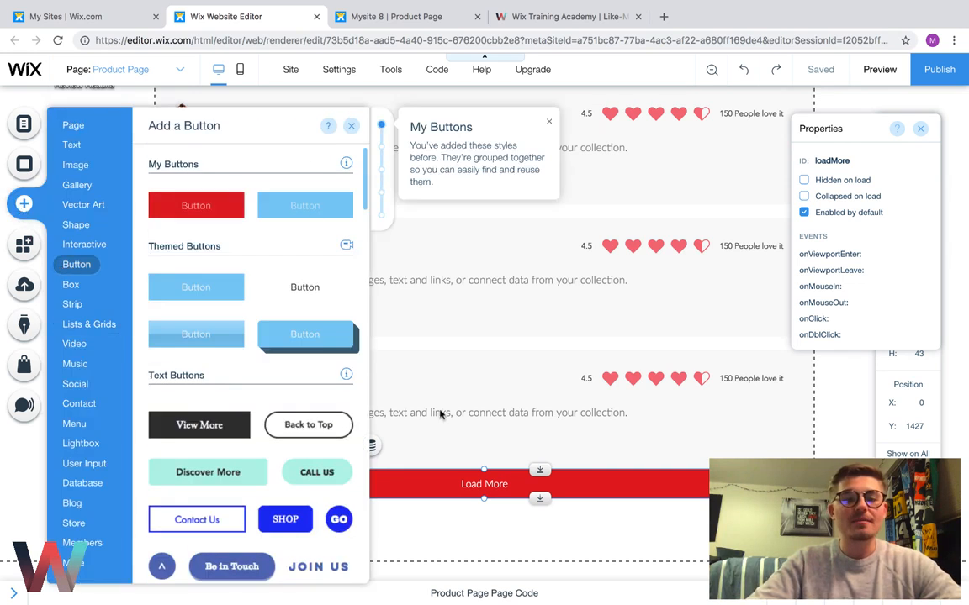
pyautogui.scroll(3, 115, 318)
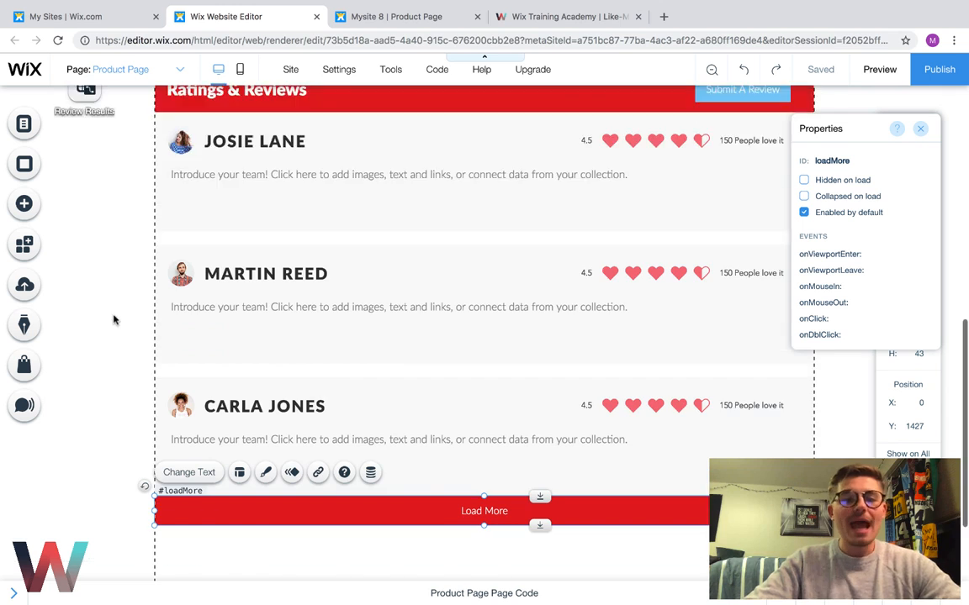
pyautogui.click(389, 286)
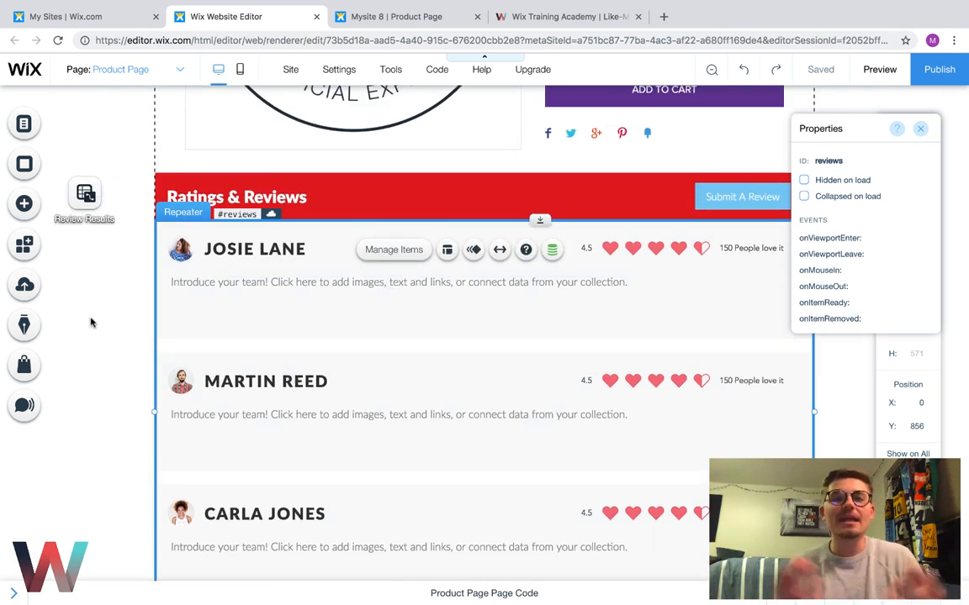
# Step: Show the site structure and look over its Database section
pyautogui.scroll(-1, 90, 322)
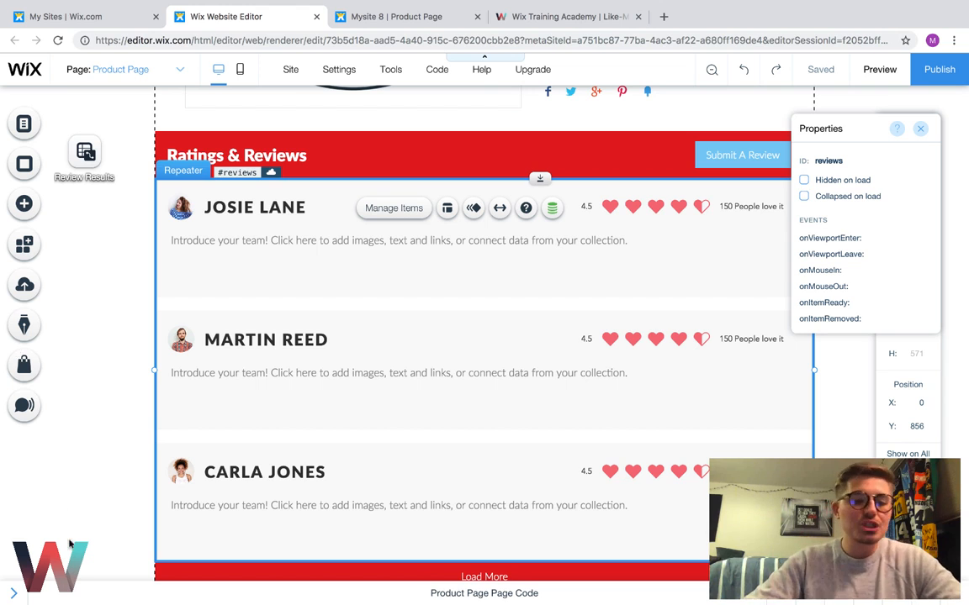
pyautogui.click(14, 594)
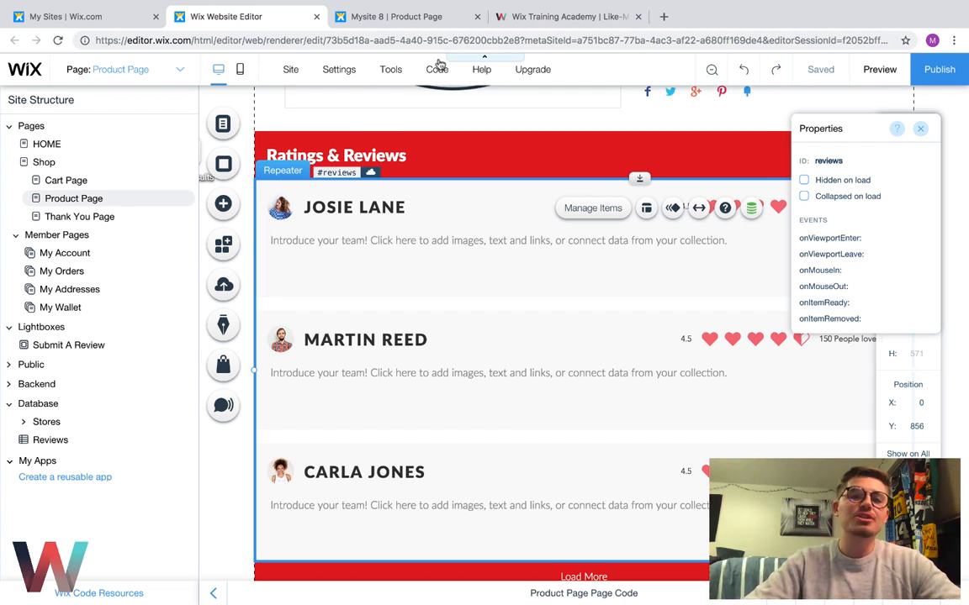
pyautogui.moveTo(437, 68)
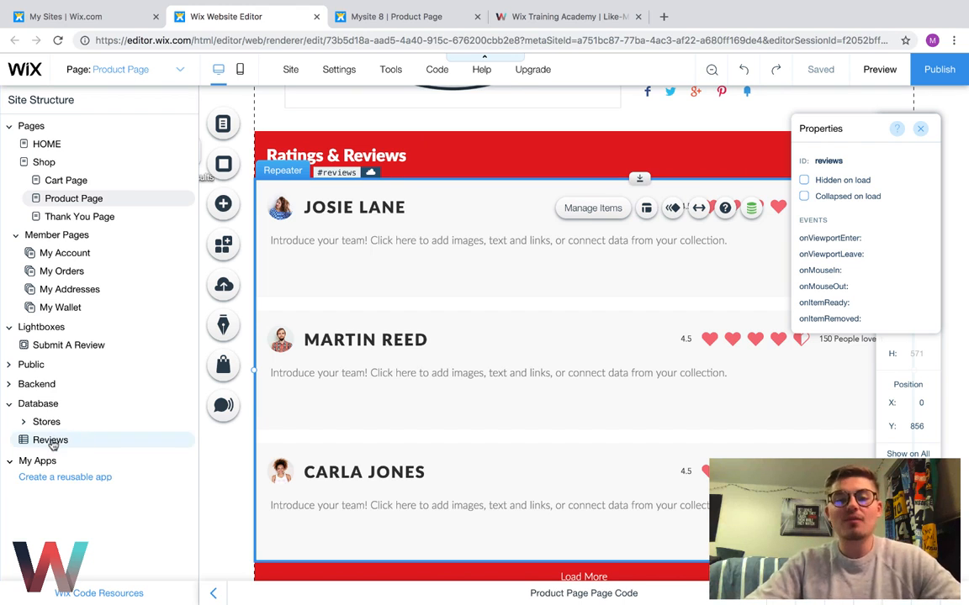
pyautogui.moveTo(43, 408)
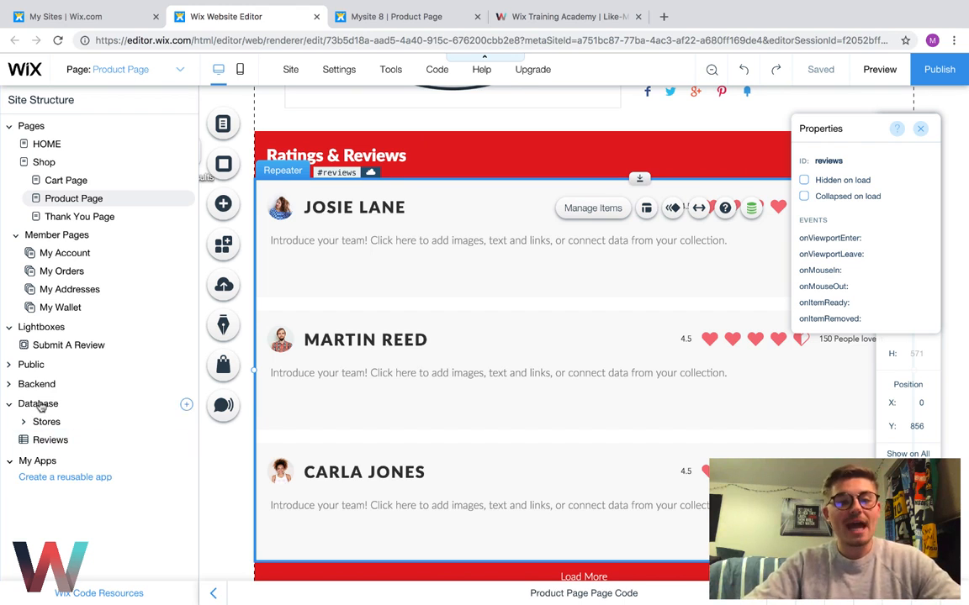
# Step: Start a new database collection named Reviews1 with the Custom Use type and proceed to its custom permissions
pyautogui.click(187, 408)
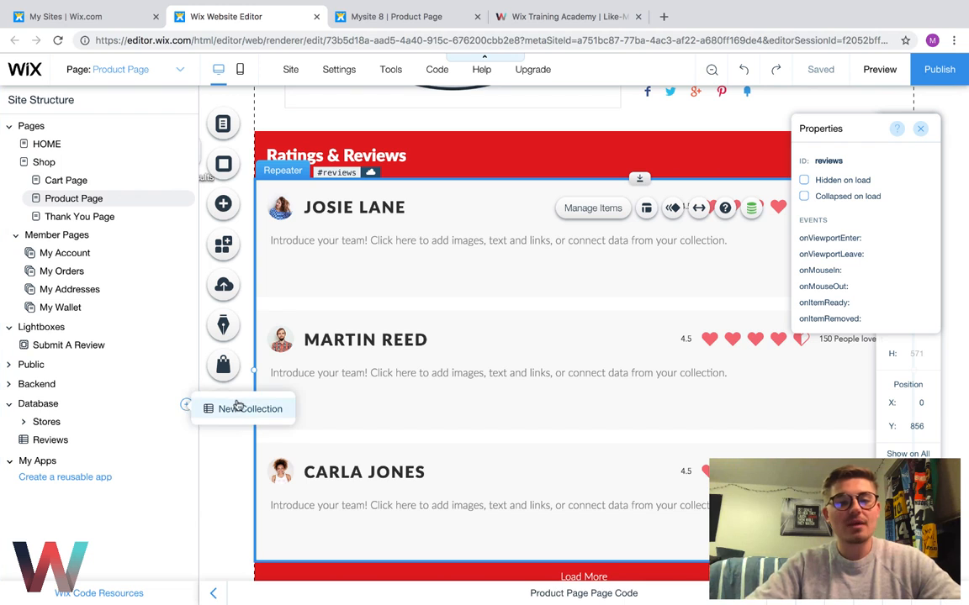
pyautogui.click(210, 406)
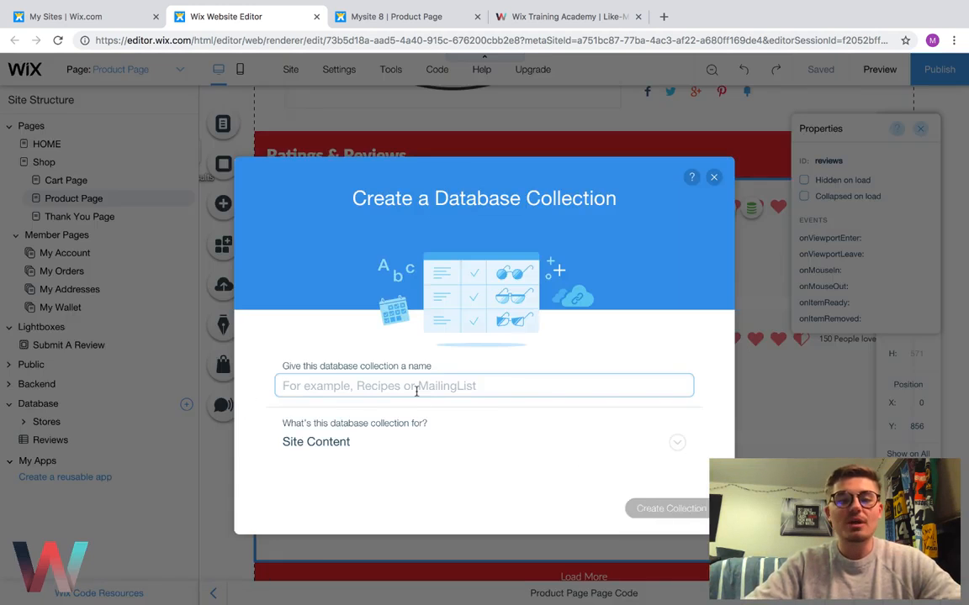
pyautogui.write('Reviews')
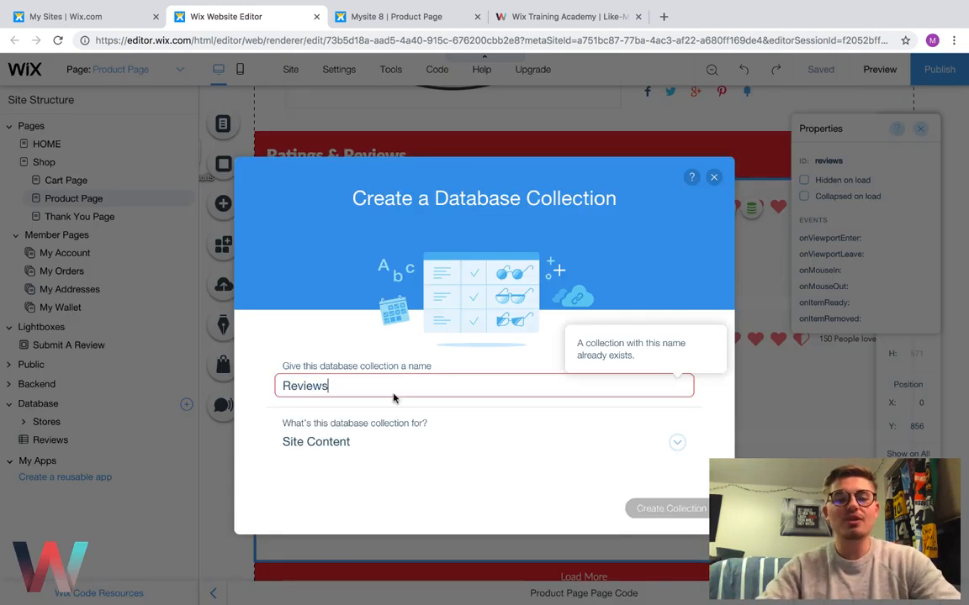
pyautogui.write('1')
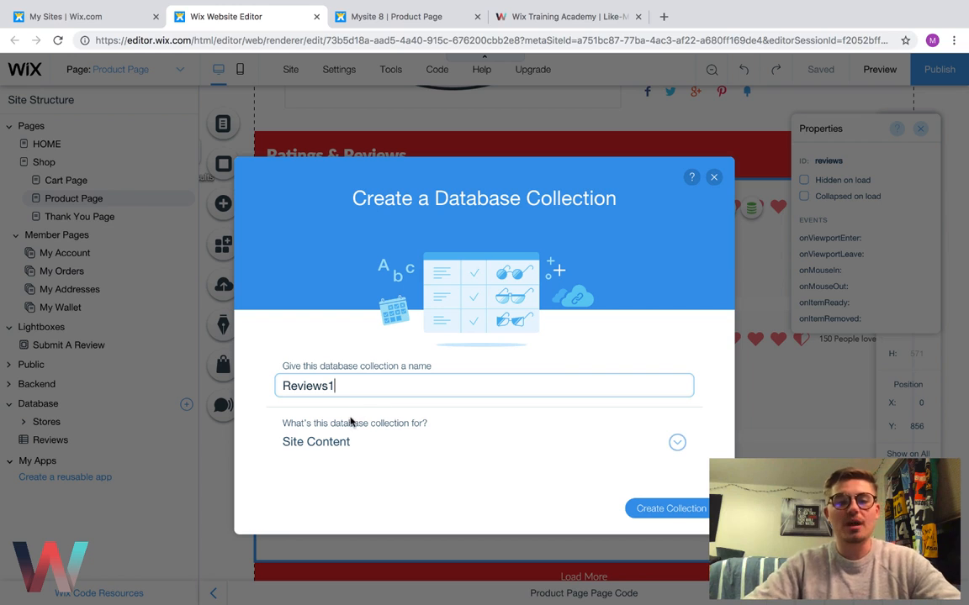
pyautogui.click(351, 443)
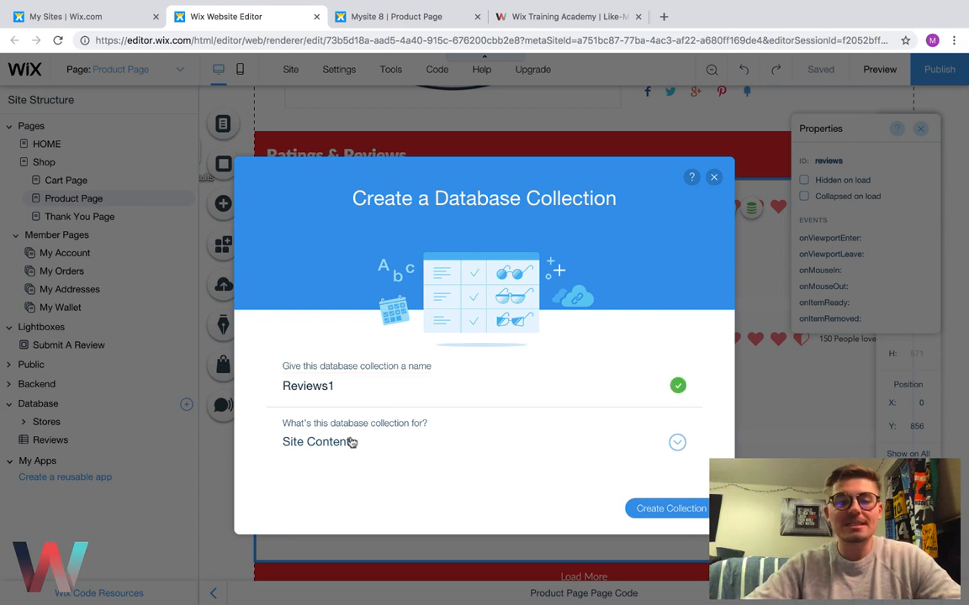
pyautogui.scroll(-5, 385, 443)
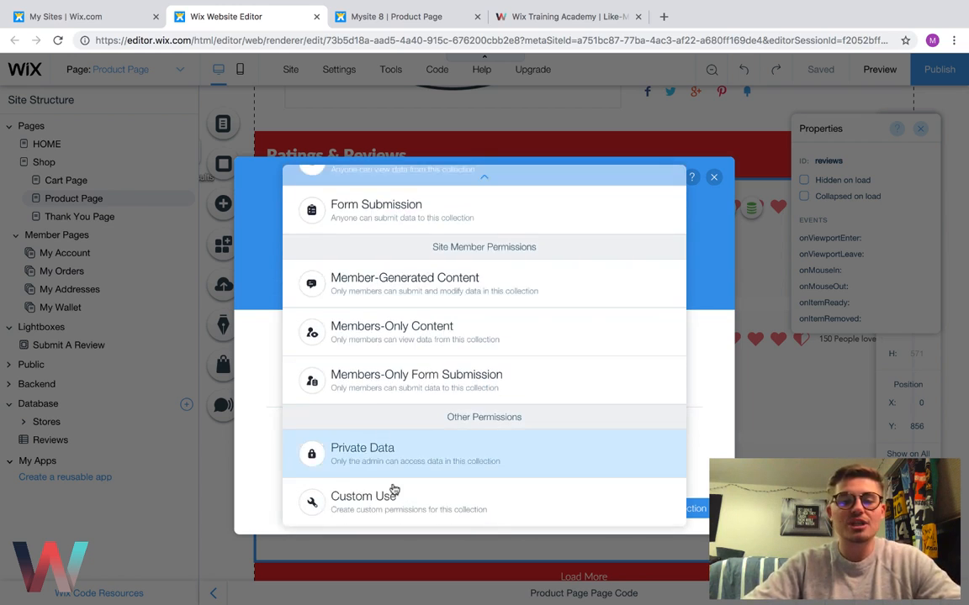
pyautogui.click(380, 504)
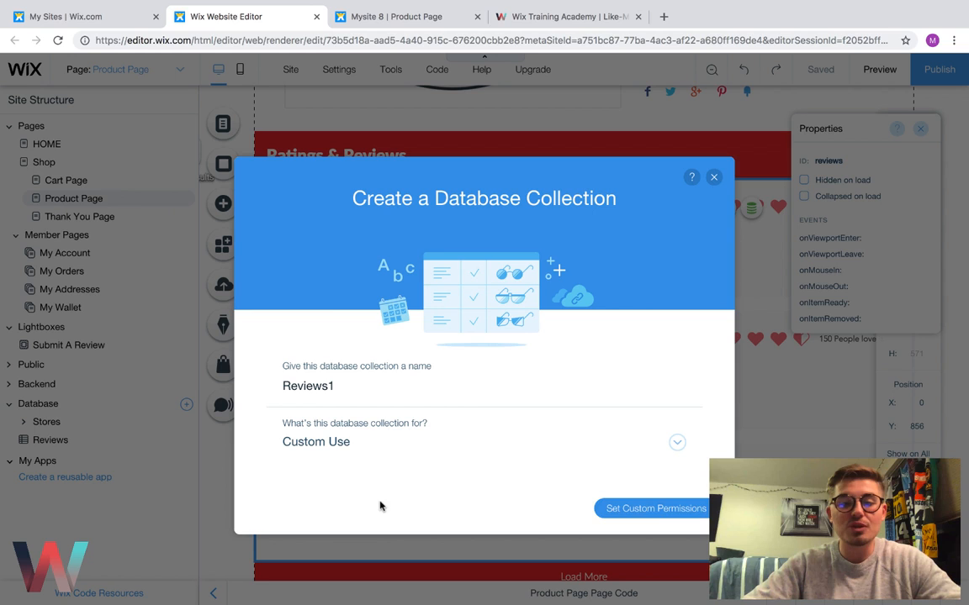
pyautogui.click(627, 509)
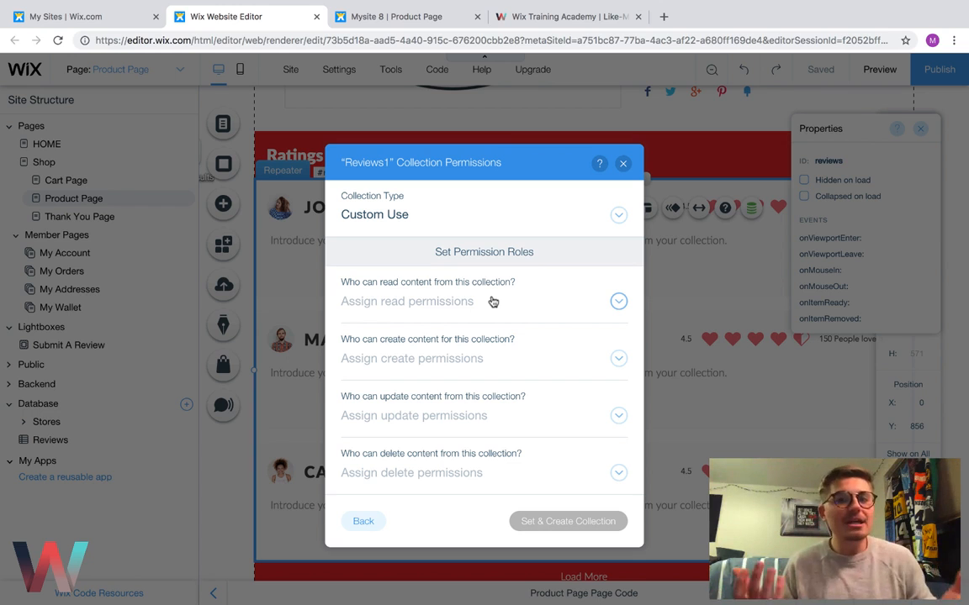
# Step: Set the collection's read and create permissions to Anyone, and its update and delete permissions to Admin
pyautogui.click(492, 301)
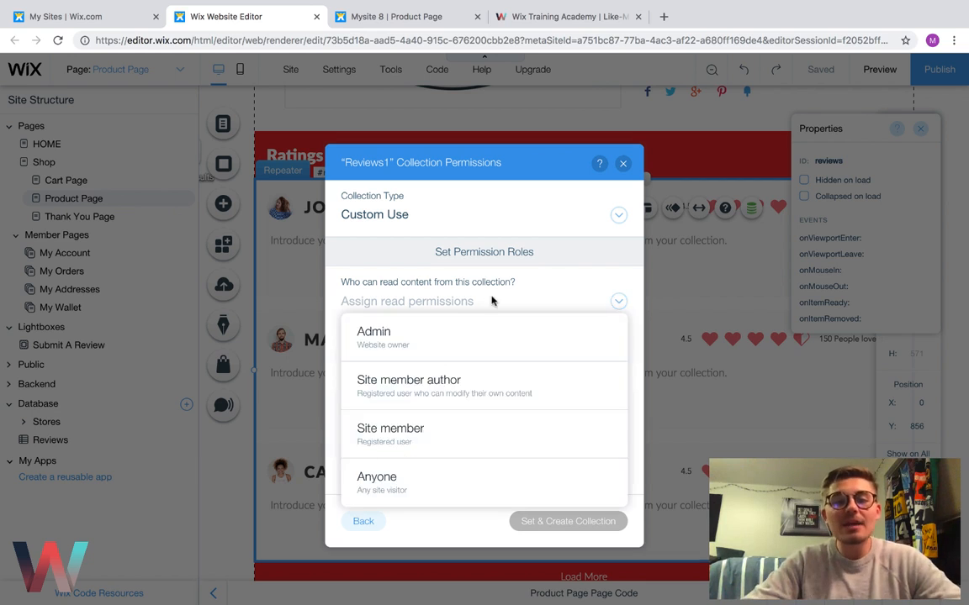
pyautogui.click(393, 485)
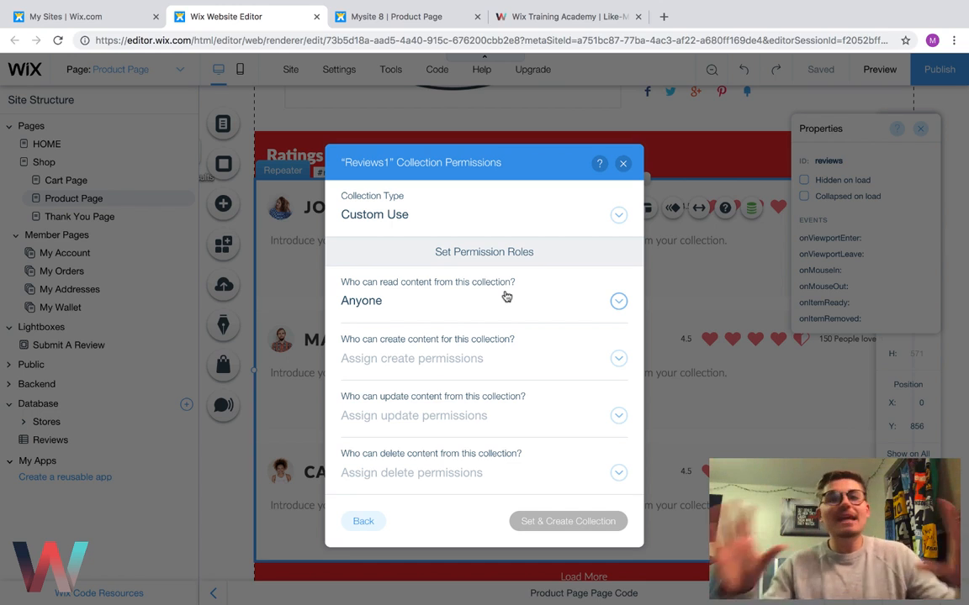
pyautogui.click(478, 363)
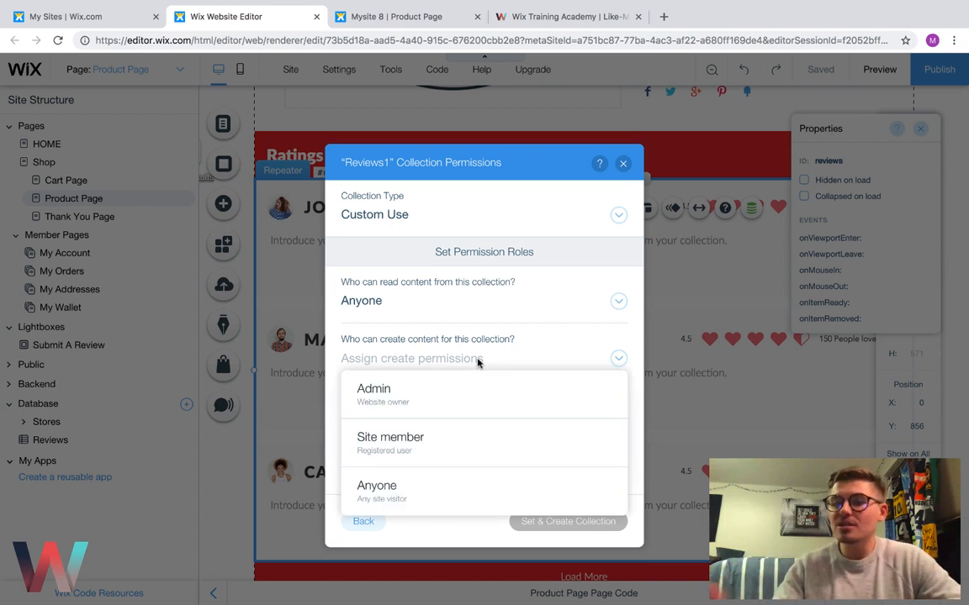
pyautogui.click(418, 490)
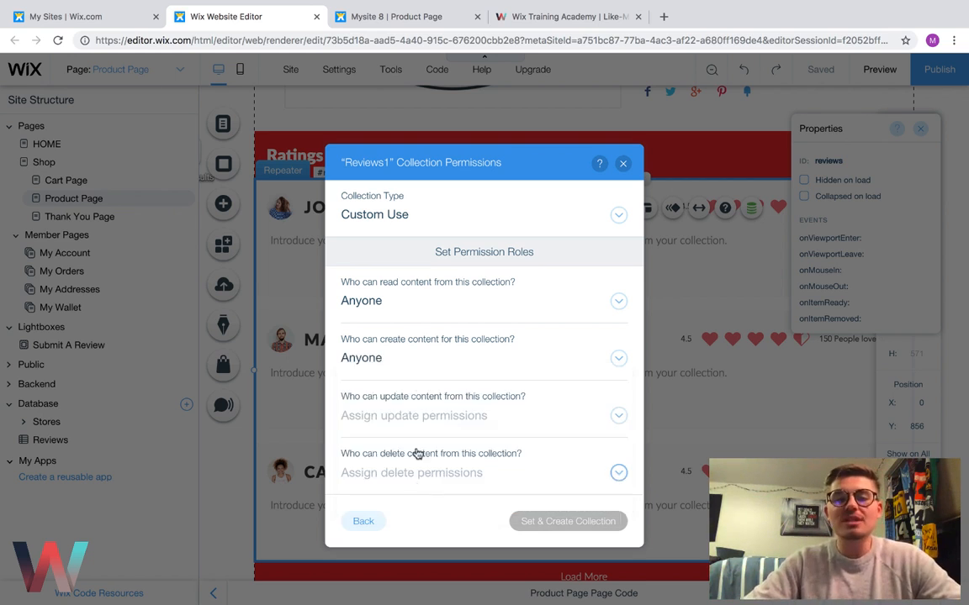
pyautogui.click(484, 419)
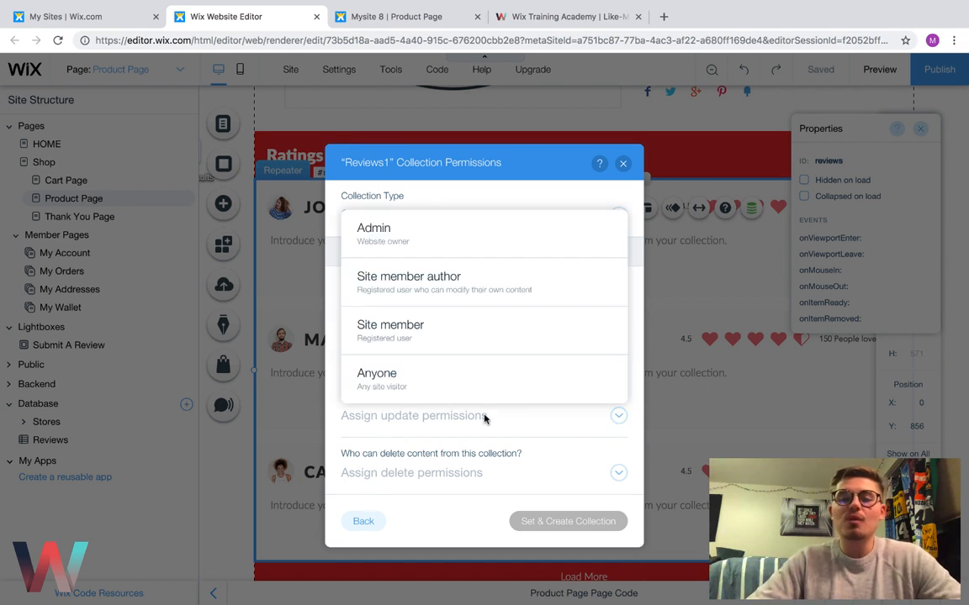
pyautogui.click(421, 229)
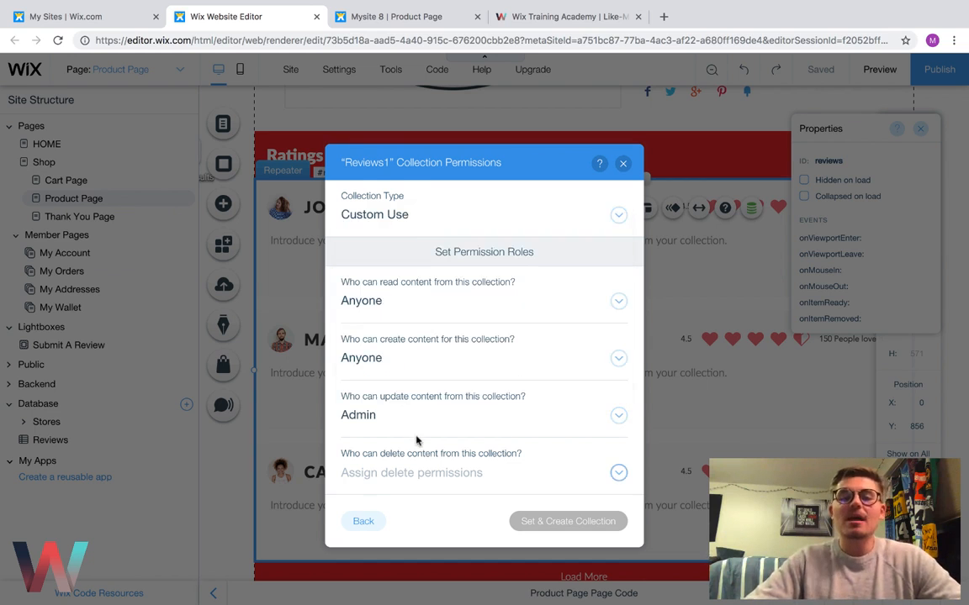
pyautogui.click(414, 478)
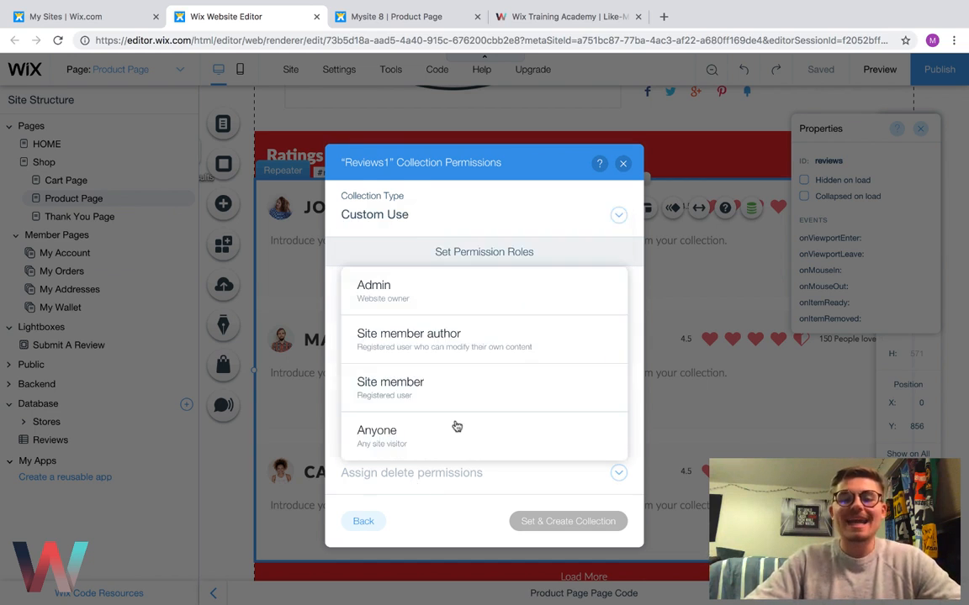
pyautogui.click(454, 278)
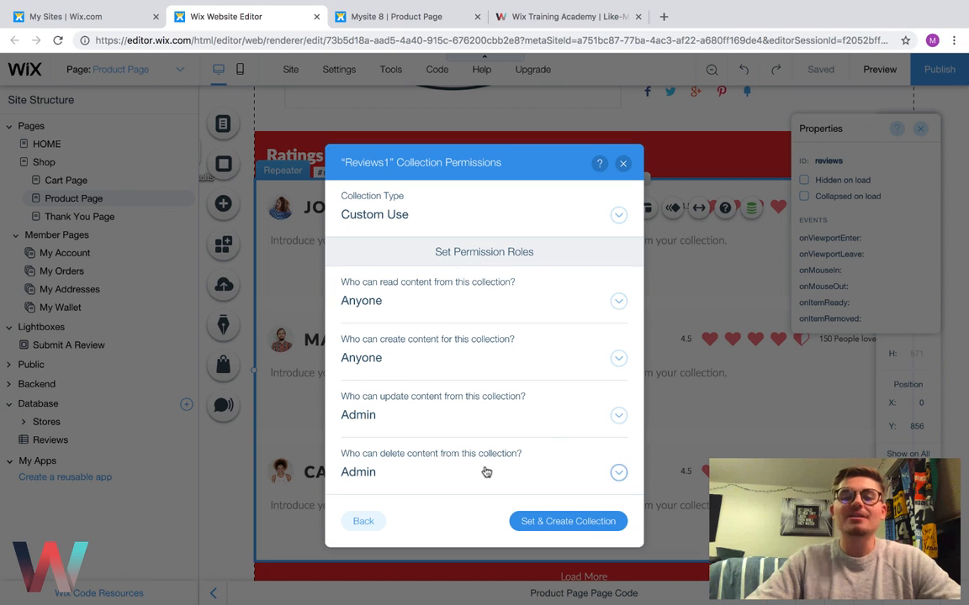
# Step: Change the create permission to Site member and the update and delete permissions to Site member author, and discard the new collection
pyautogui.click(474, 365)
pyautogui.click(427, 326)
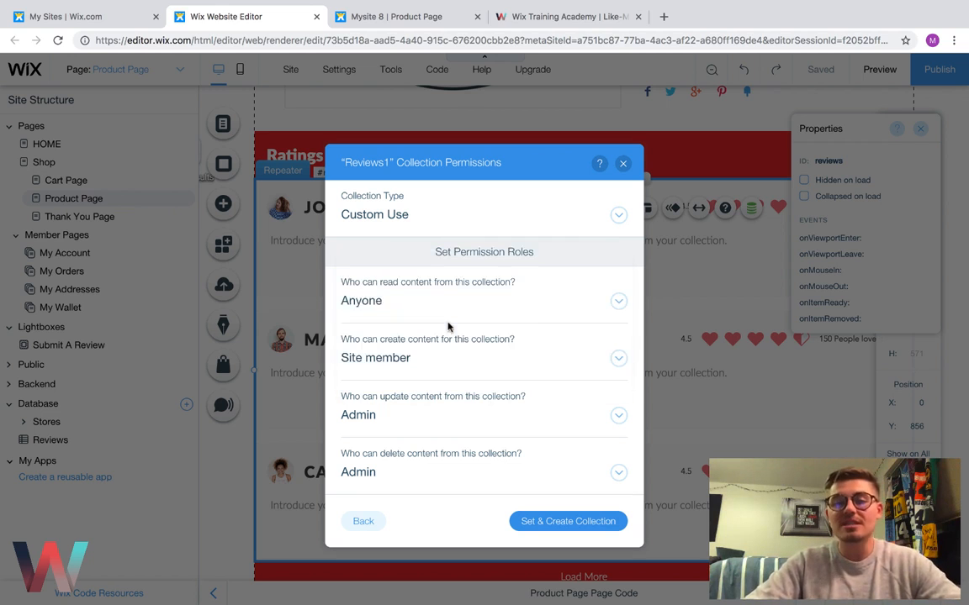
pyautogui.click(442, 426)
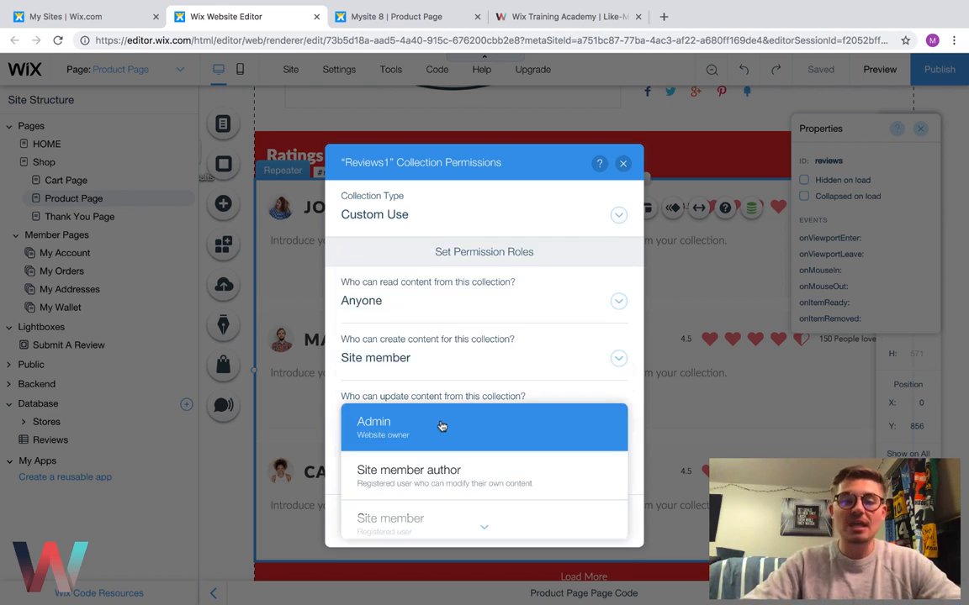
pyautogui.click(440, 473)
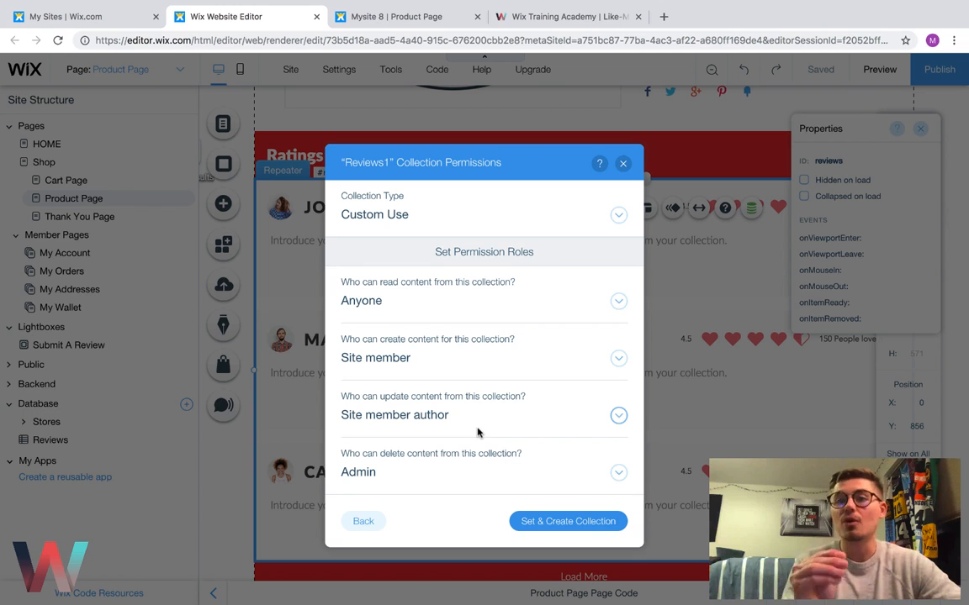
pyautogui.click(410, 477)
pyautogui.click(442, 344)
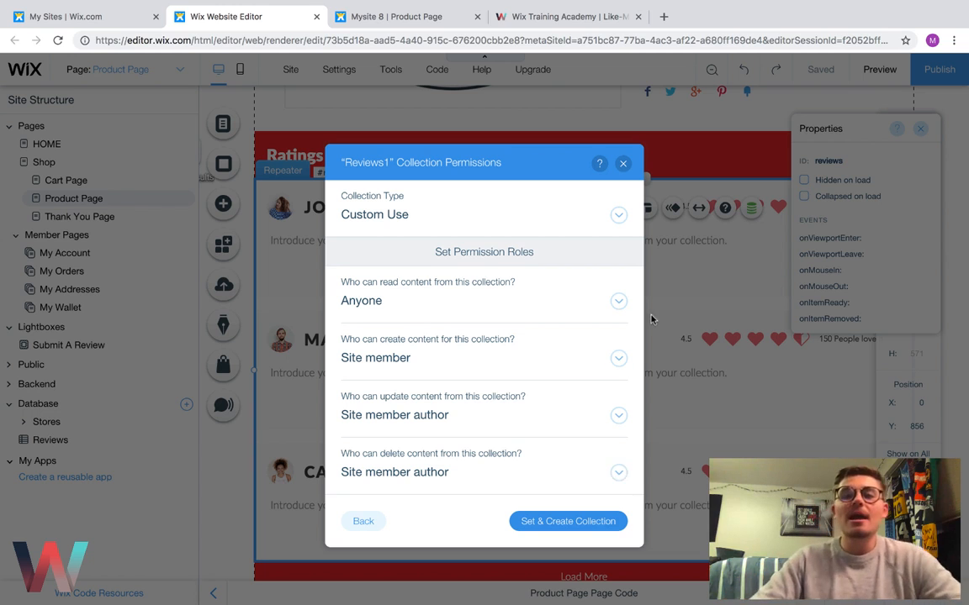
pyautogui.click(622, 164)
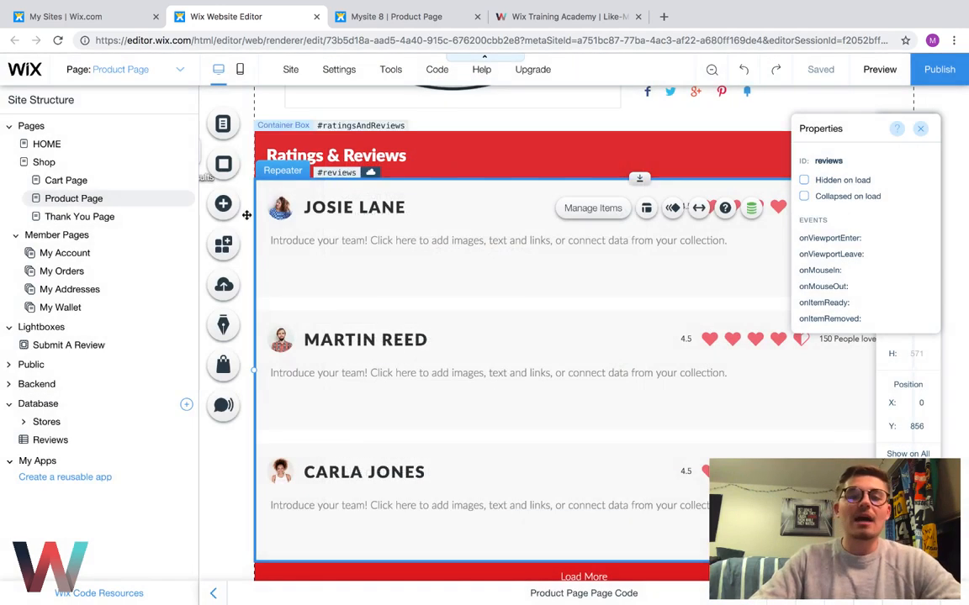
# Step: Open the existing Reviews collection and examine its fields
pyautogui.click(50, 440)
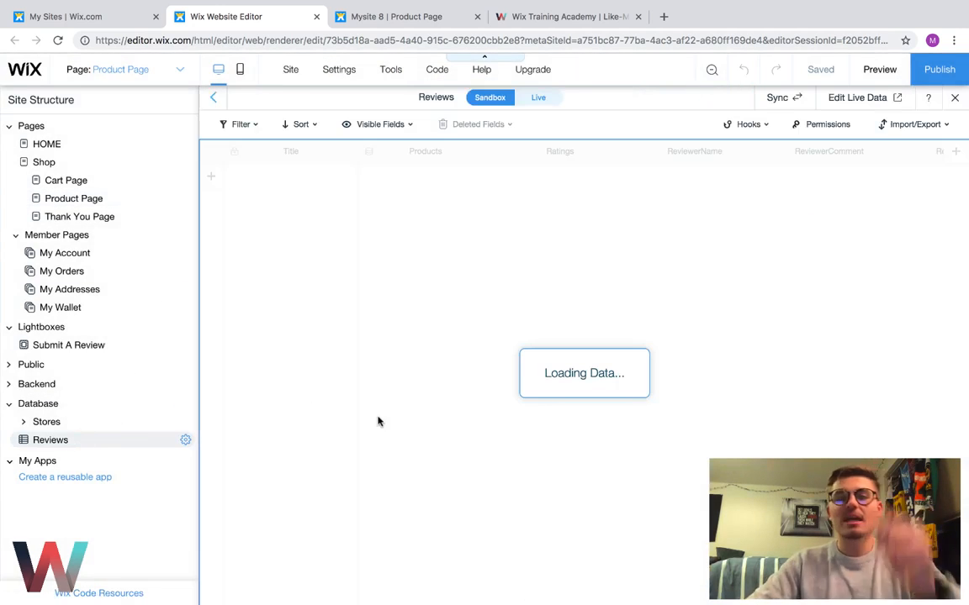
pyautogui.hscroll(2, 723, 225)
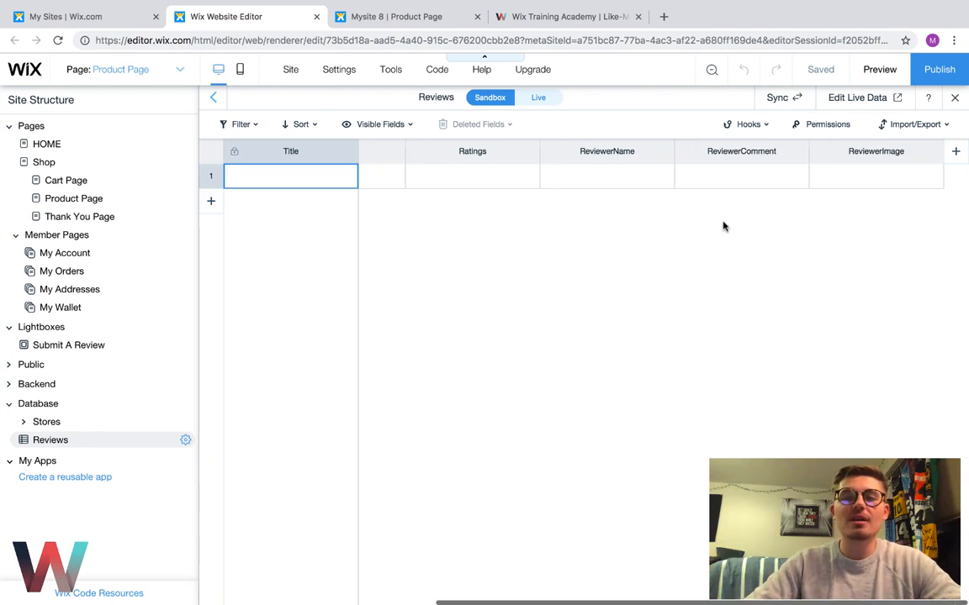
pyautogui.hscroll(-2, 723, 225)
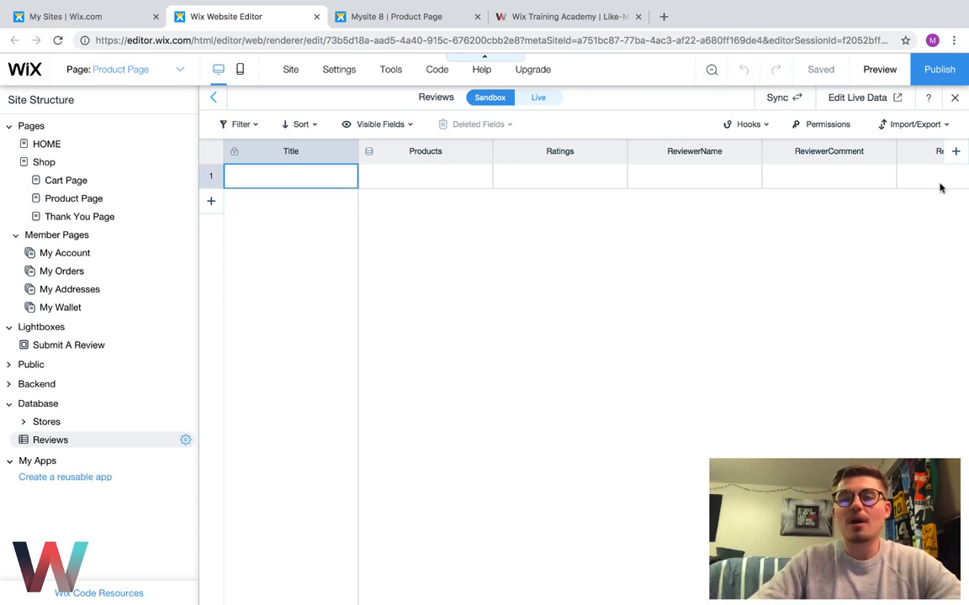
# Step: Set up a new Reference field named Products1 pointing to the Products collection, and discard it without adding it
pyautogui.click(955, 151)
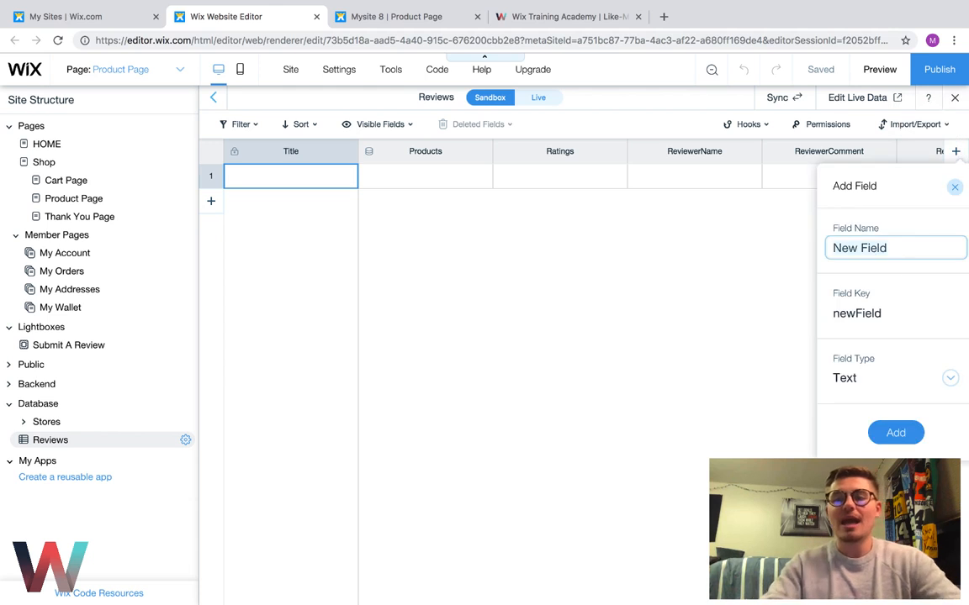
pyautogui.press('BackSpace')
pyautogui.write('Products1')
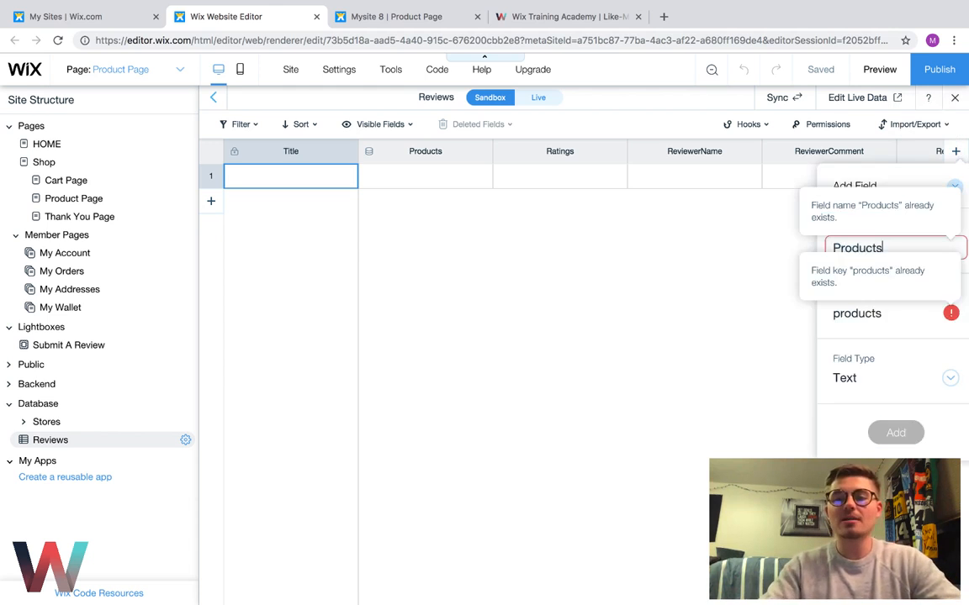
pyautogui.click(875, 378)
pyautogui.click(879, 361)
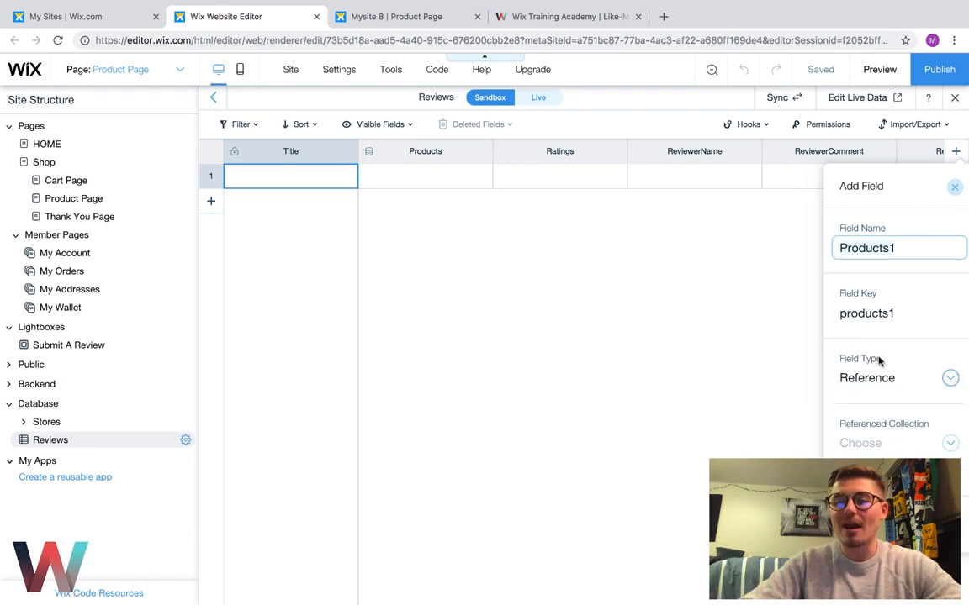
pyautogui.click(868, 447)
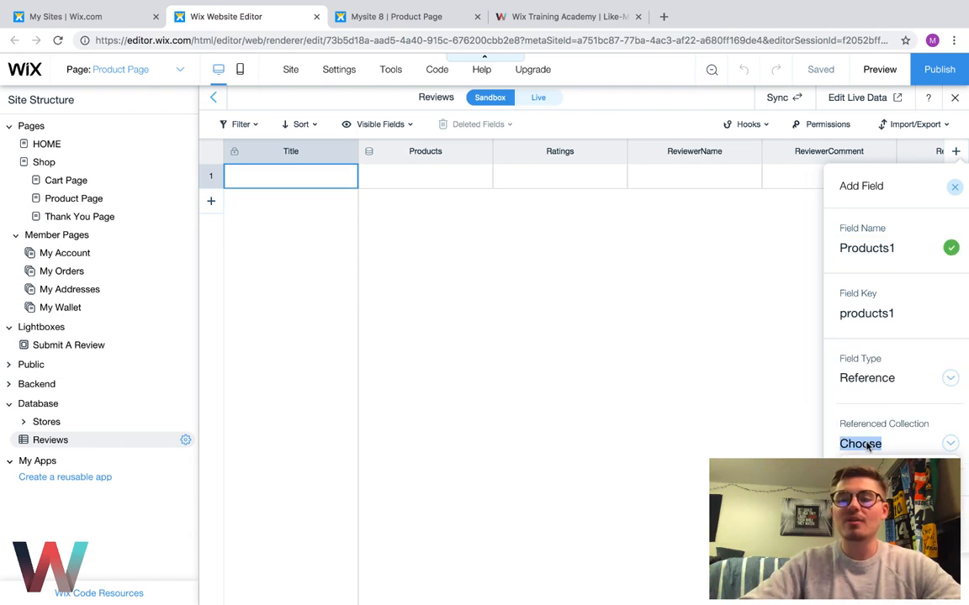
pyautogui.click(849, 441)
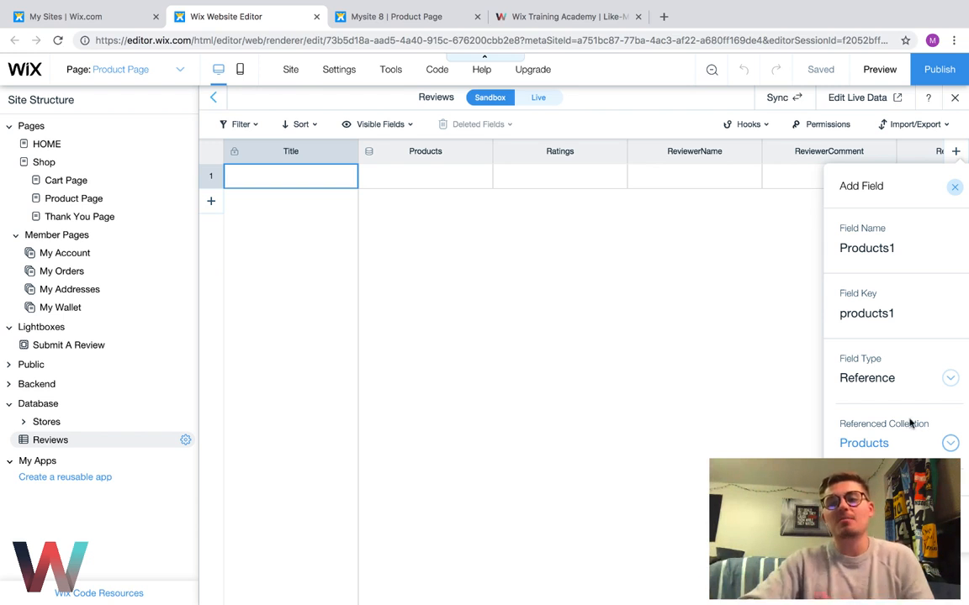
pyautogui.scroll(-1, 907, 425)
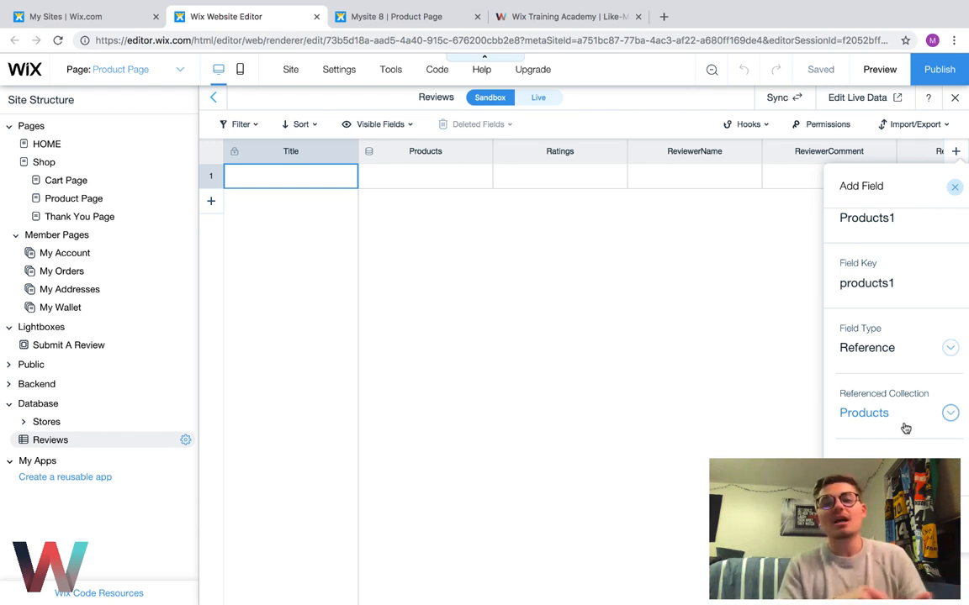
pyautogui.click(955, 187)
pyautogui.hscroll(2, 661, 263)
pyautogui.hscroll(1, 661, 263)
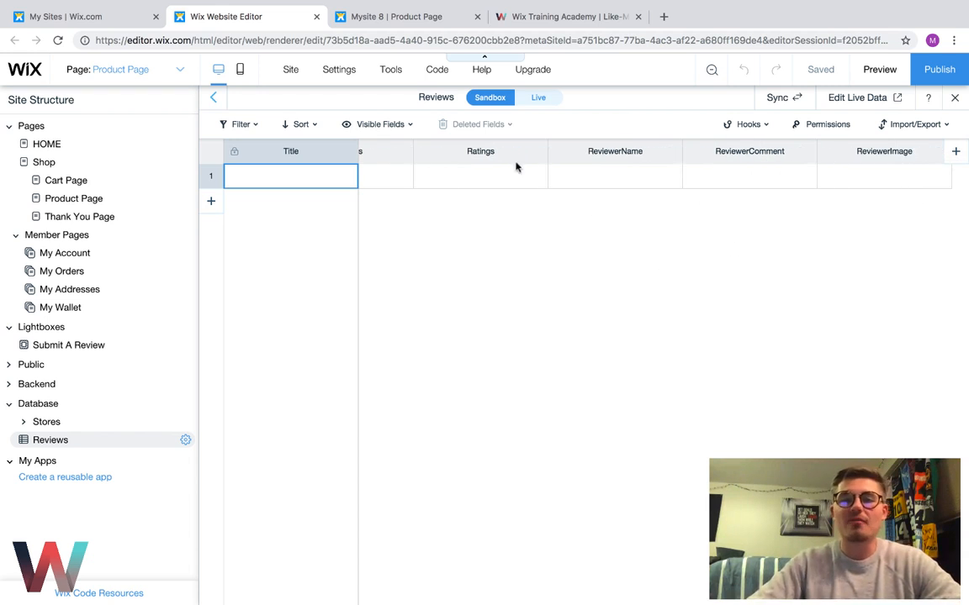
# Step: Set up a new Number field named Ratings1 in the Reviews collection, and discard it without adding it
pyautogui.click(956, 152)
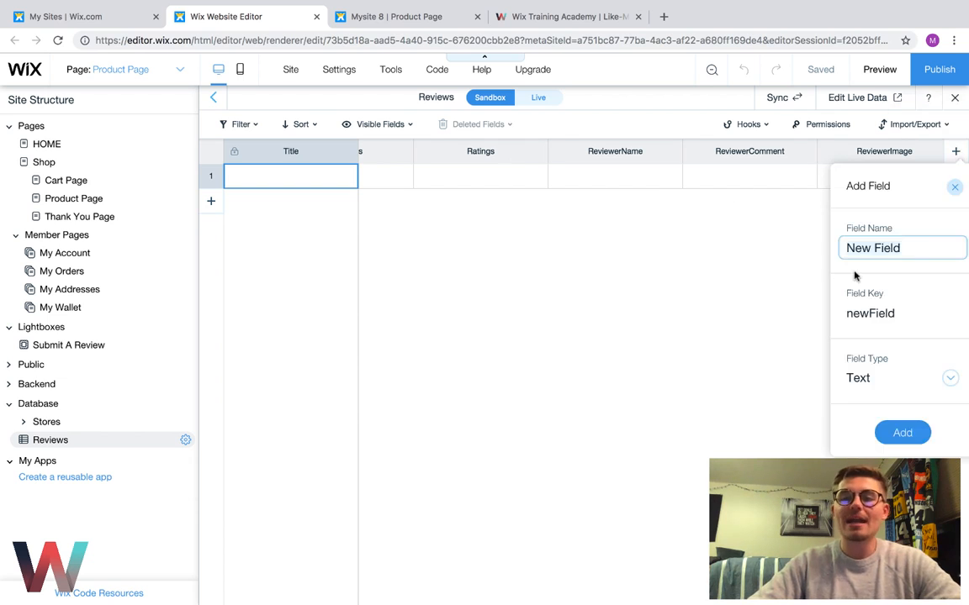
pyautogui.press('BackSpace')
pyautogui.write('Ratings1')
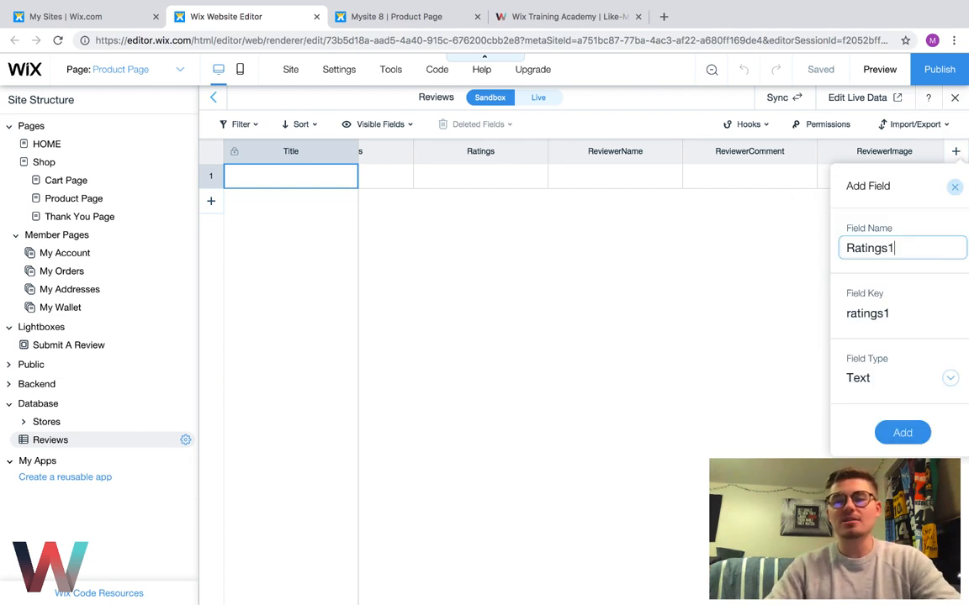
pyautogui.click(890, 387)
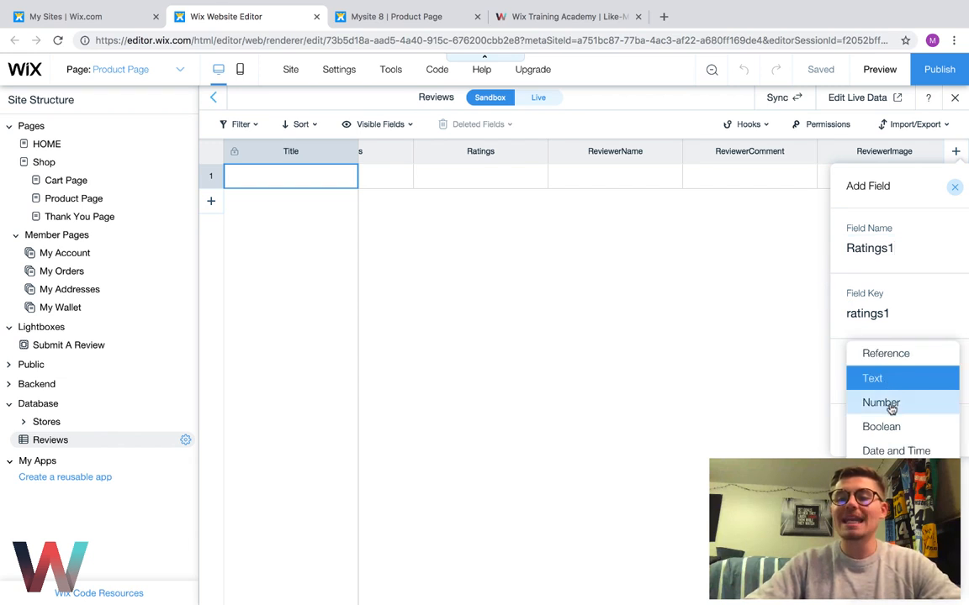
pyautogui.click(891, 405)
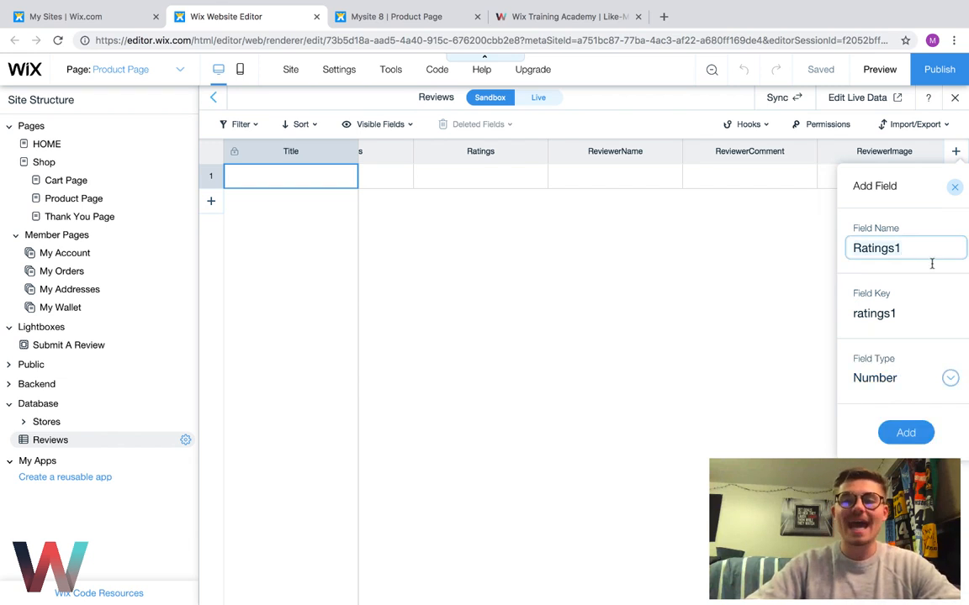
pyautogui.click(955, 188)
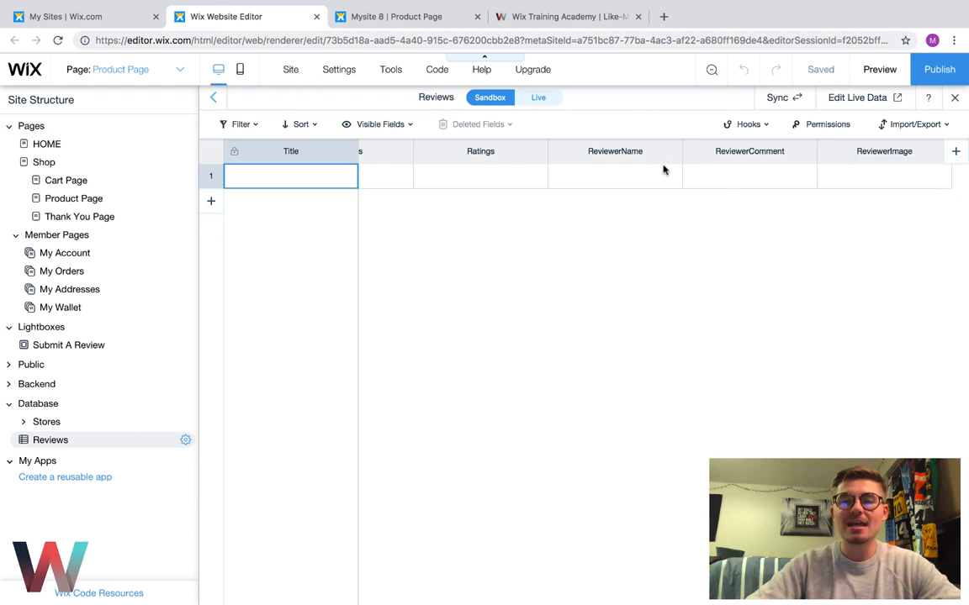
# Step: Set up a new Text field named ReviewerName1 in the Reviews collection, and discard it without adding it
pyautogui.click(956, 152)
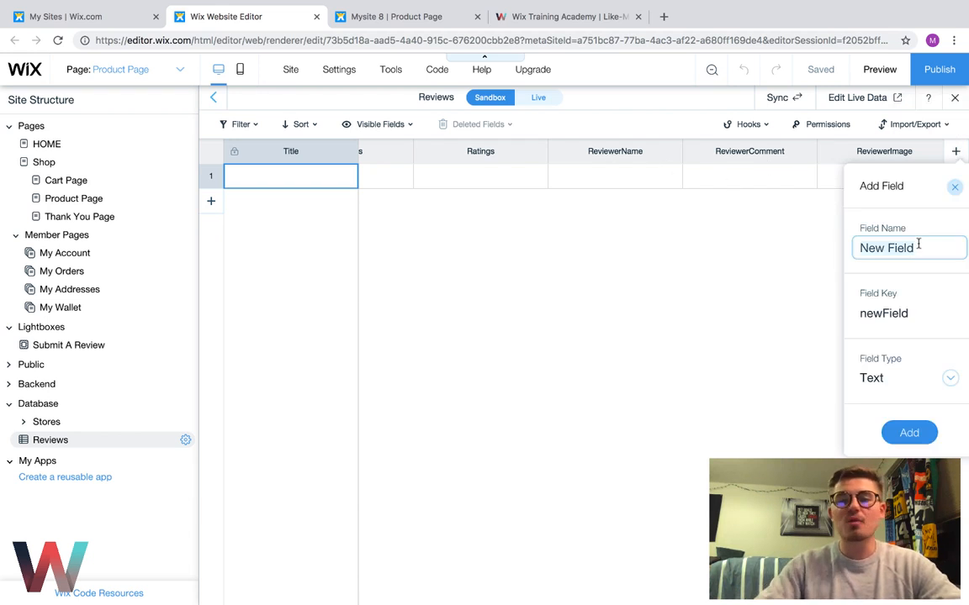
pyautogui.press('BackSpace')
pyautogui.write('Review')
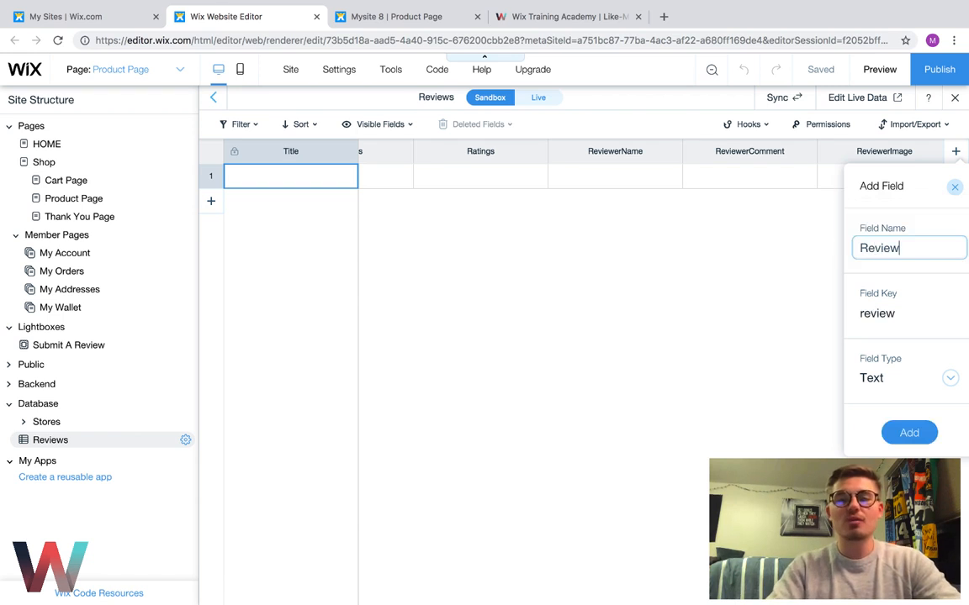
pyautogui.press('BackSpace')
pyautogui.press('BackSpace')
pyautogui.press('BackSpace')
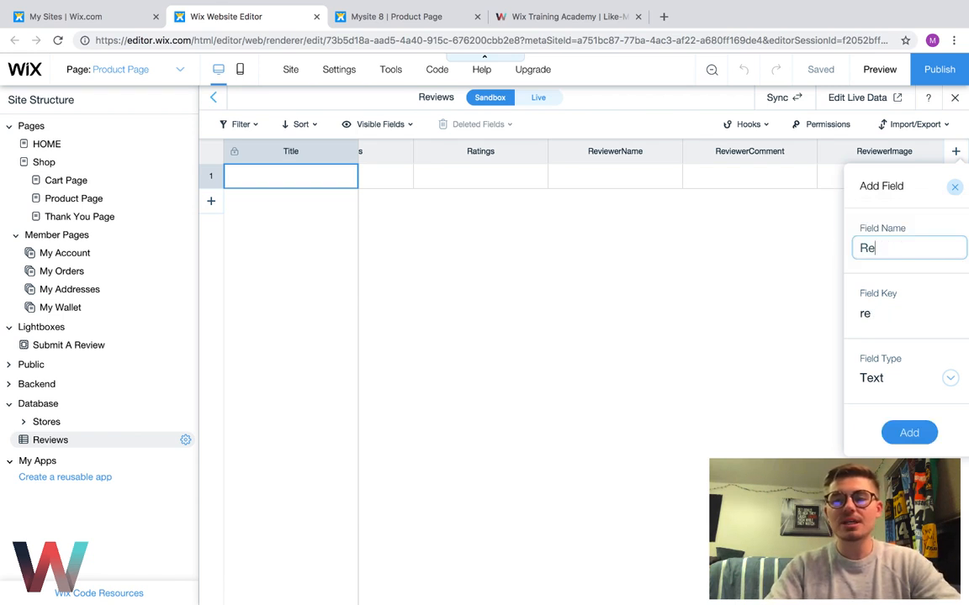
pyautogui.write('viewerNzam')
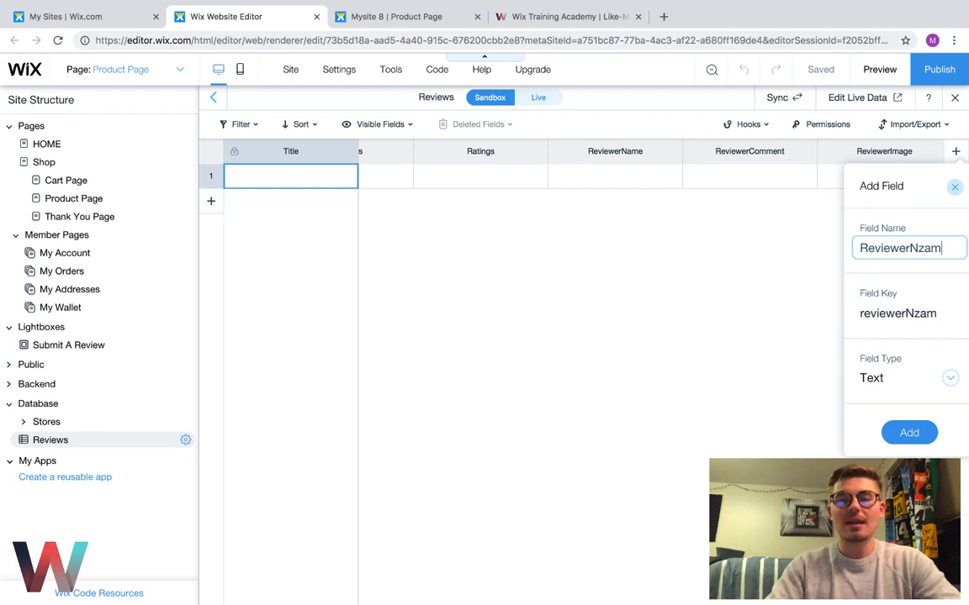
pyautogui.press('BackSpace')
pyautogui.press('BackSpace')
pyautogui.press('BackSpace')
pyautogui.write('ame')
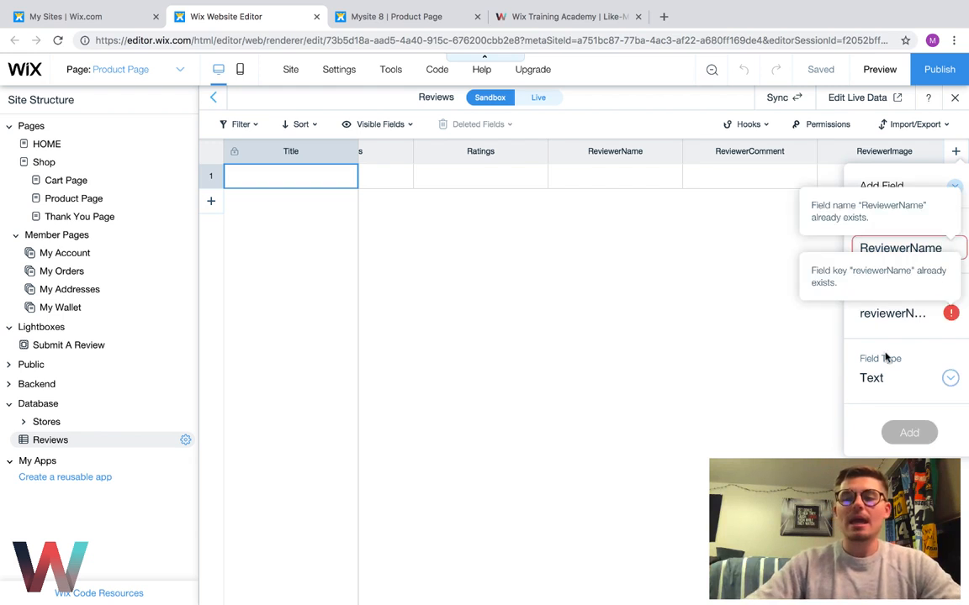
pyautogui.write('1')
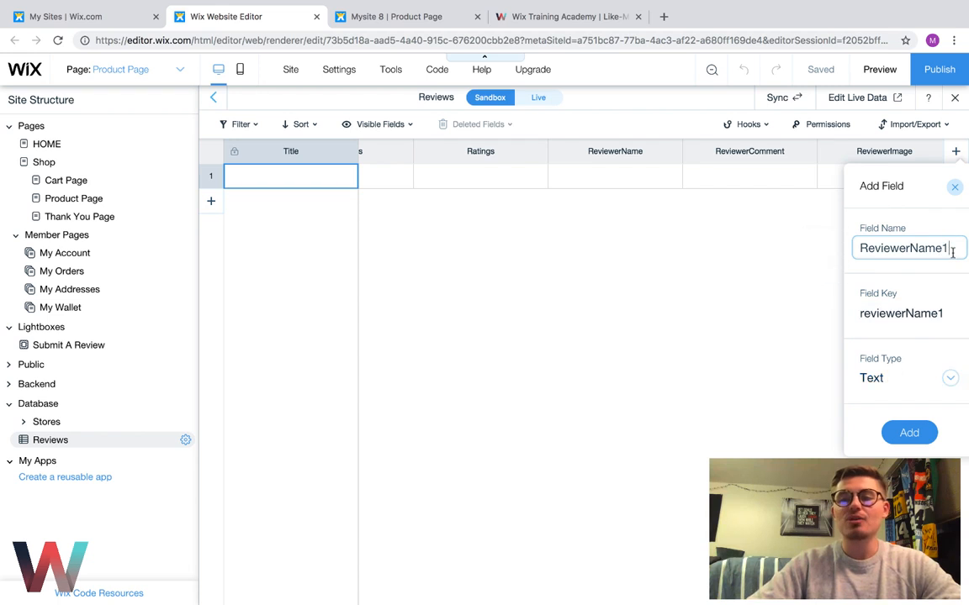
pyautogui.doubleClick(856, 252)
pyautogui.press('BackSpace')
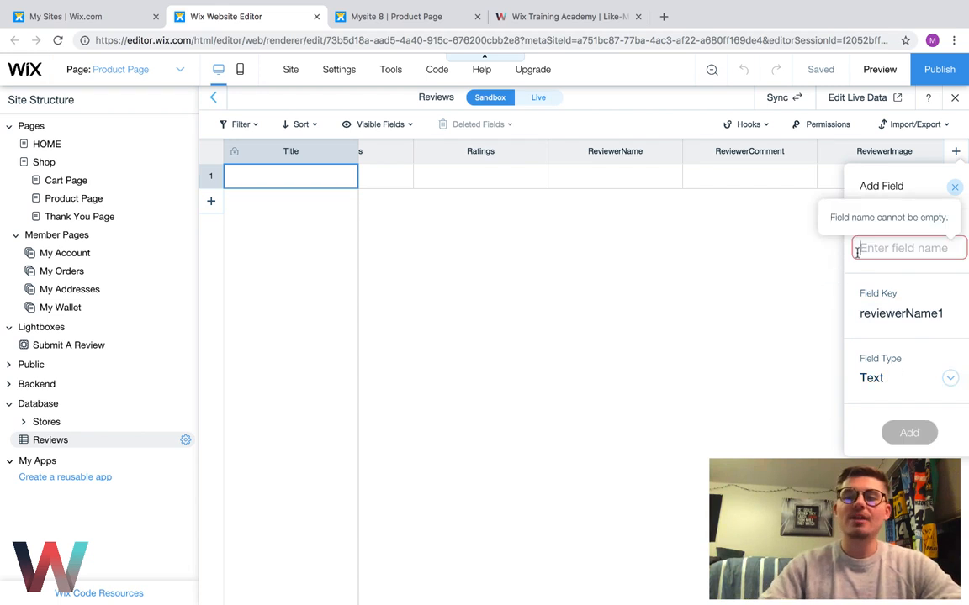
pyautogui.click(954, 186)
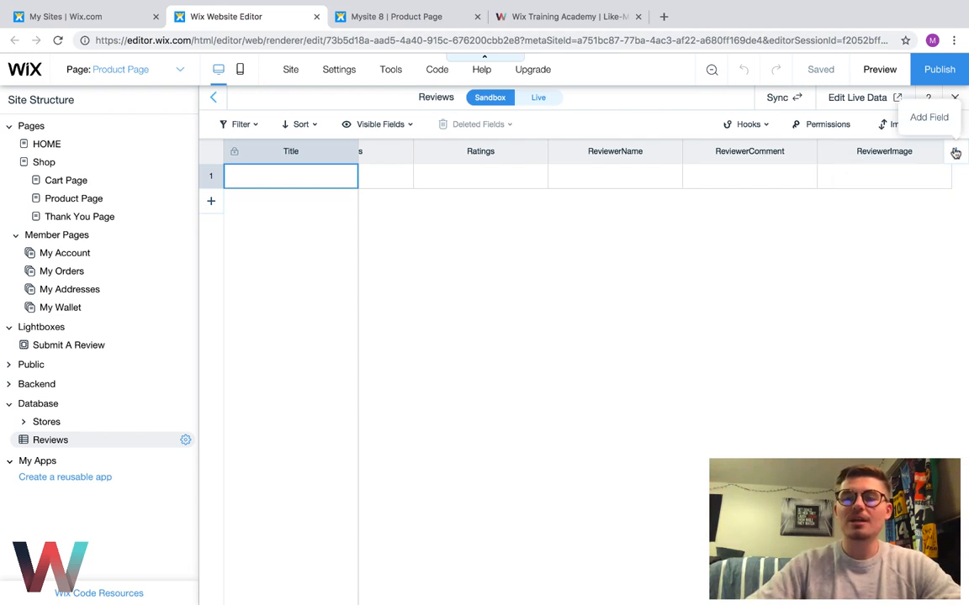
# Step: Set up a new Text field named ReviewerComment1 in the Reviews collection, and discard it without adding it
pyautogui.click(955, 151)
pyautogui.press('BackSpace')
pyautogui.write('Reviewe')
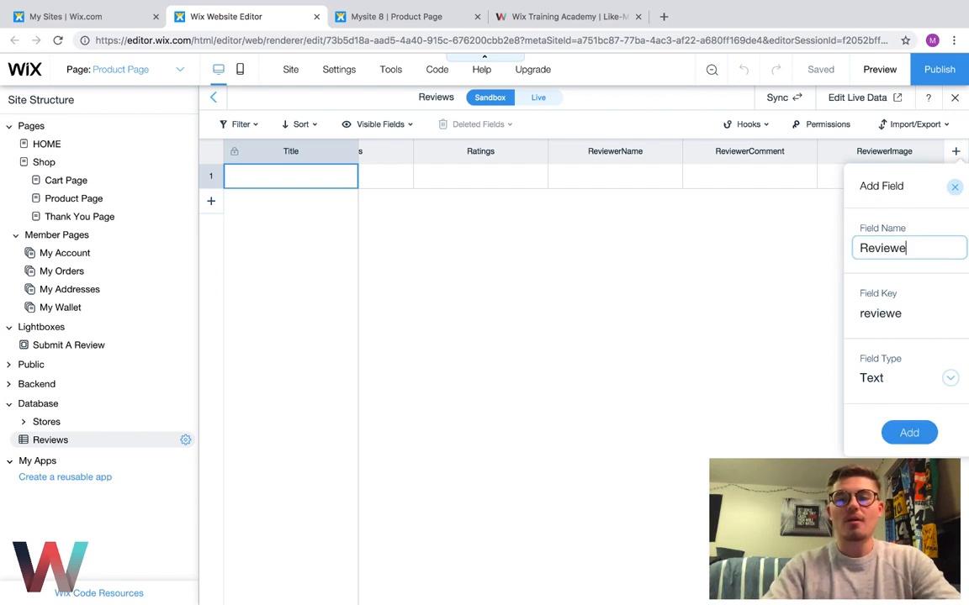
pyautogui.write('rComment1')
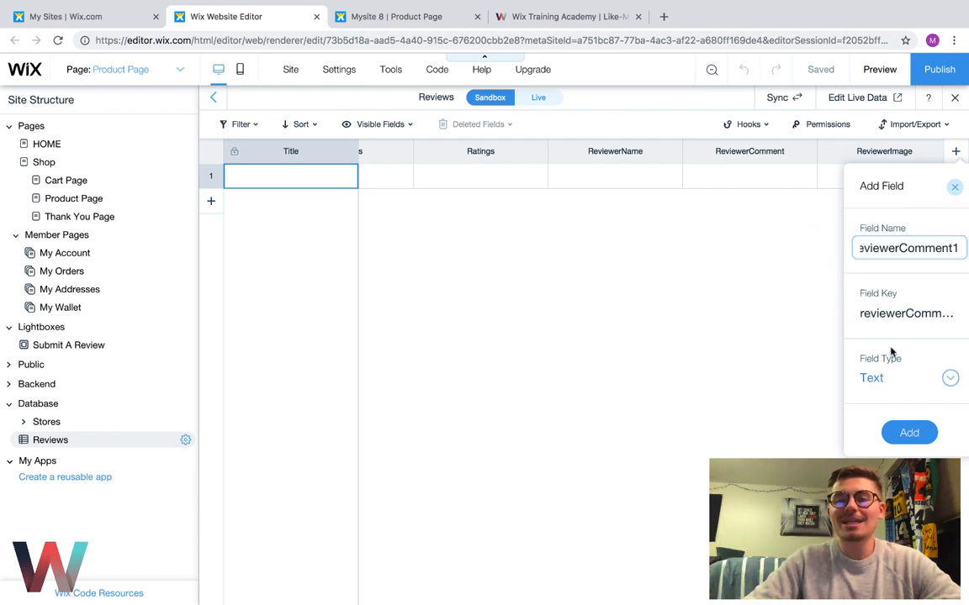
pyautogui.click(954, 186)
# Step: Set up a new Image field named ReviewerImage1 in the Reviews collection, and discard it without adding it
pyautogui.click(956, 153)
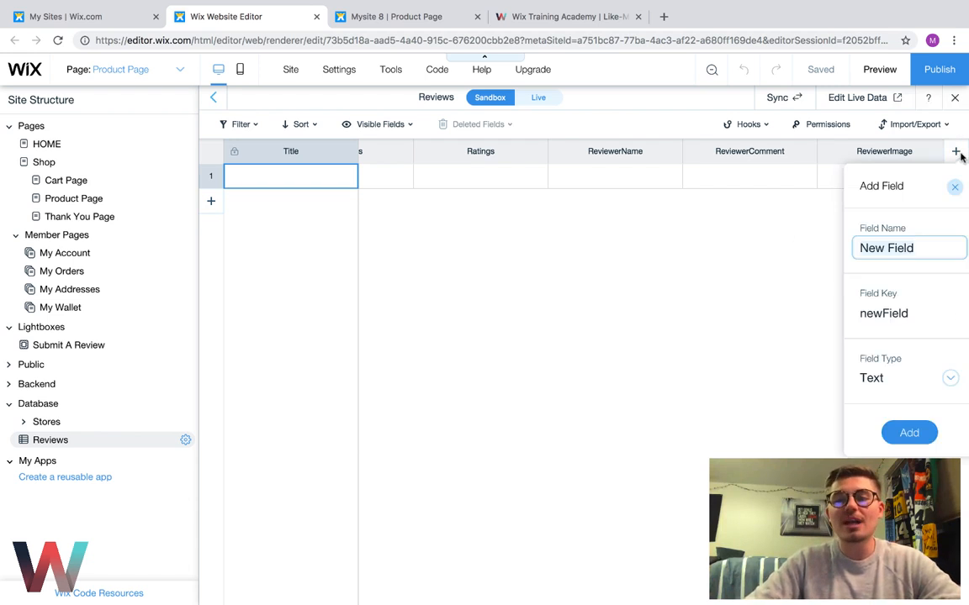
pyautogui.write('Reviewer')
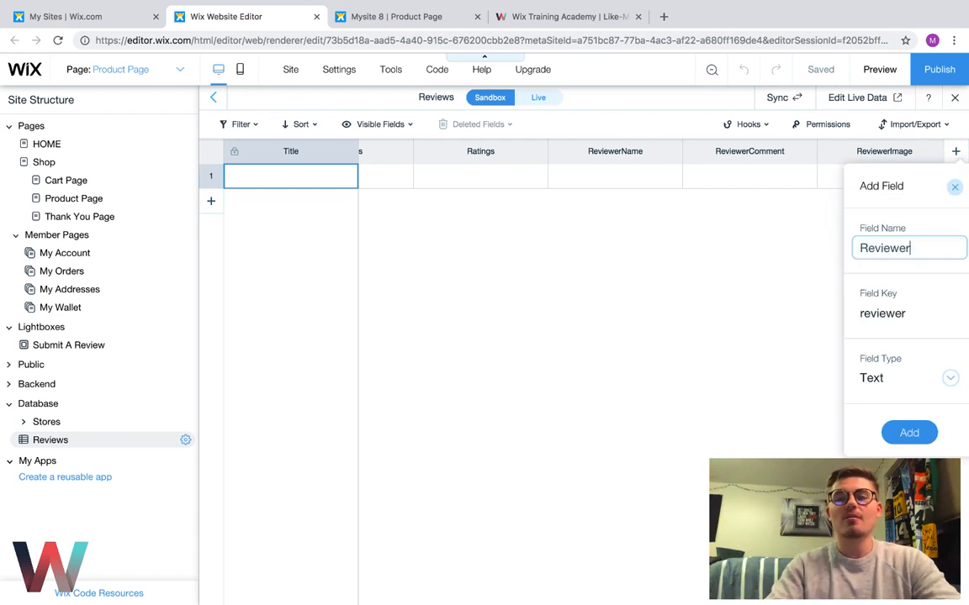
pyautogui.write('Image12')
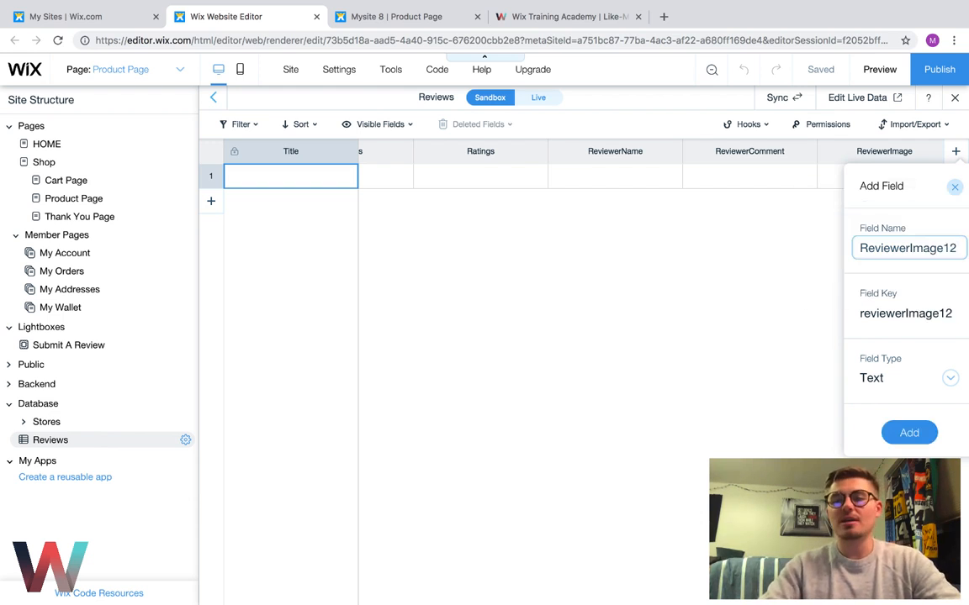
pyautogui.press('BackSpace')
pyautogui.click(883, 377)
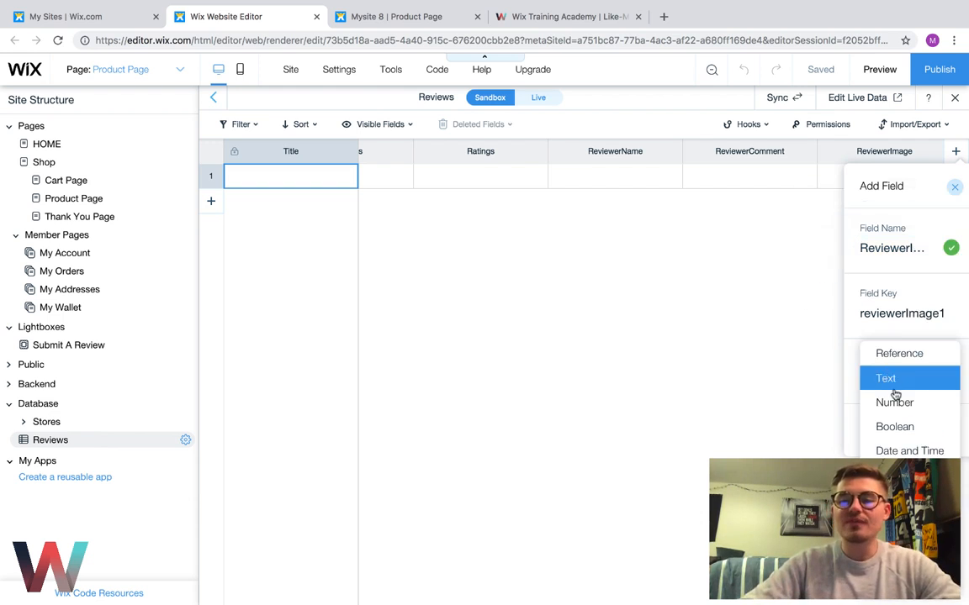
pyautogui.click(891, 476)
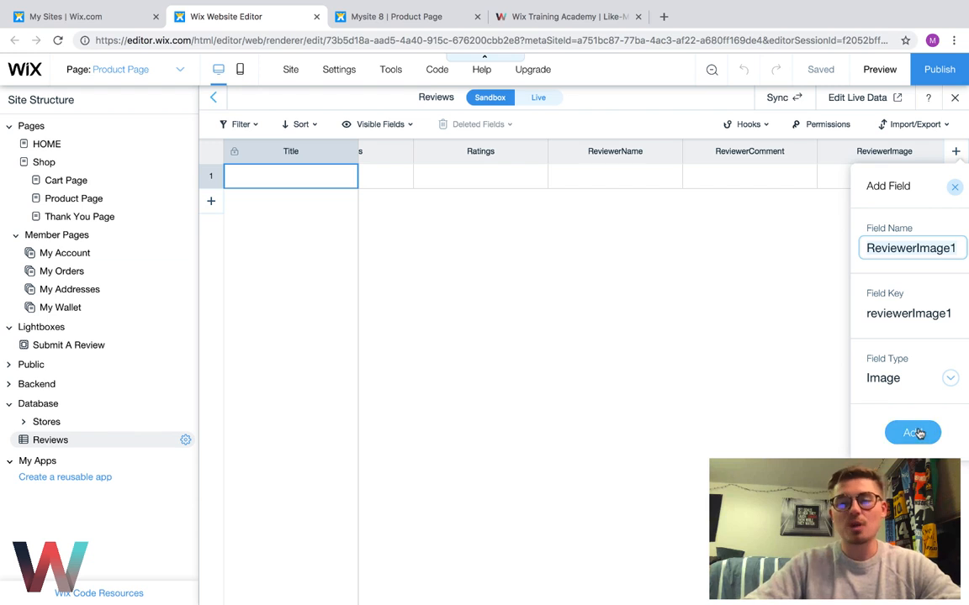
pyautogui.click(955, 190)
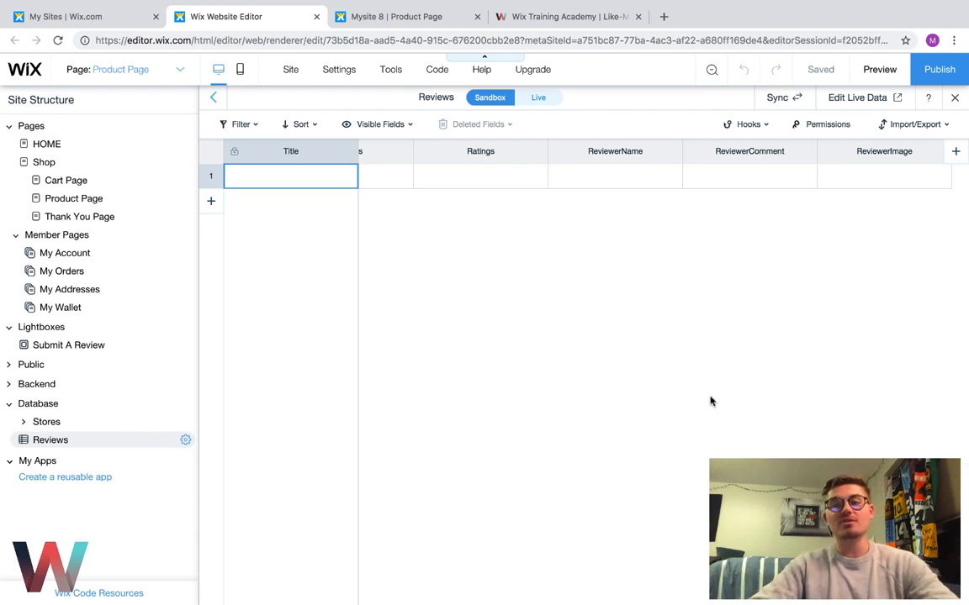
# Step: Close the Reviews collection and hide the site structure to return to the full product page layout
pyautogui.hscroll(-1, 569, 378)
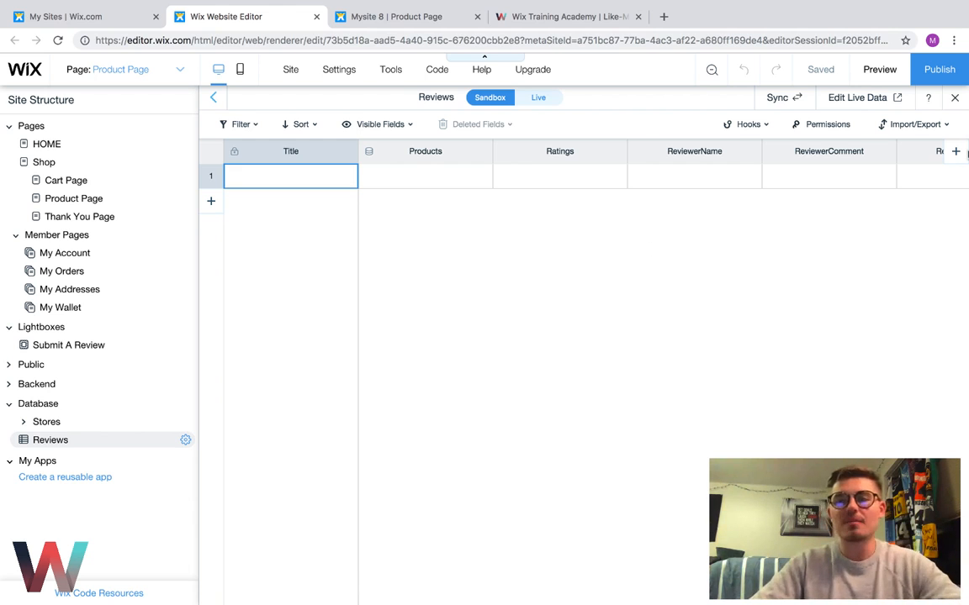
pyautogui.click(955, 98)
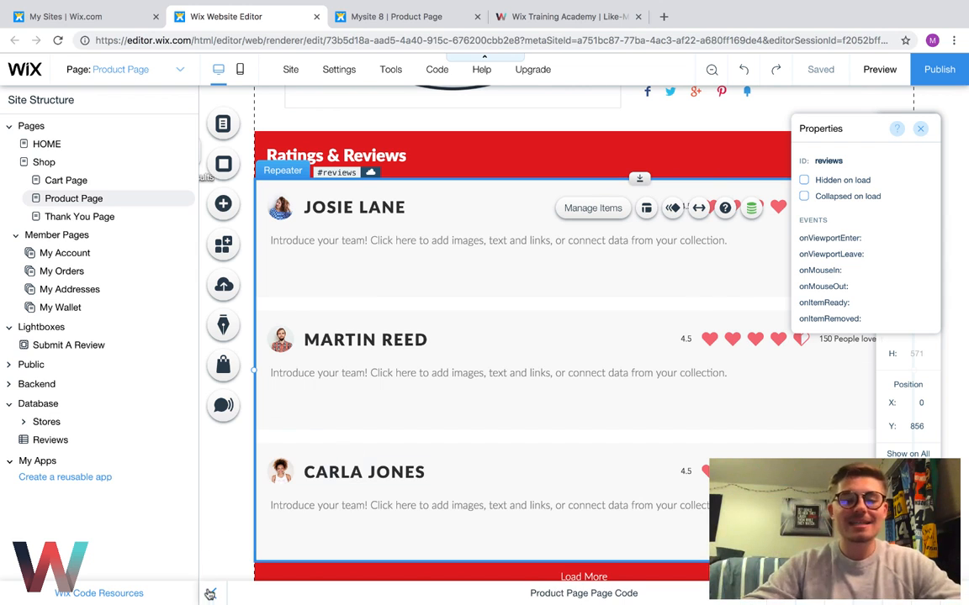
pyautogui.click(210, 595)
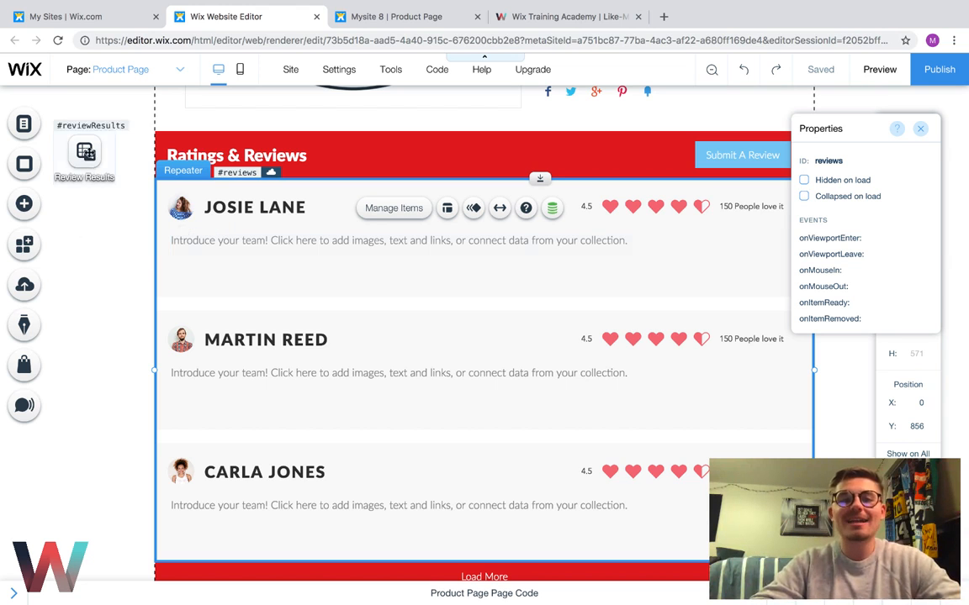
# Step: Examine the database elements available for adding to the page, including the dataset options
pyautogui.click(27, 212)
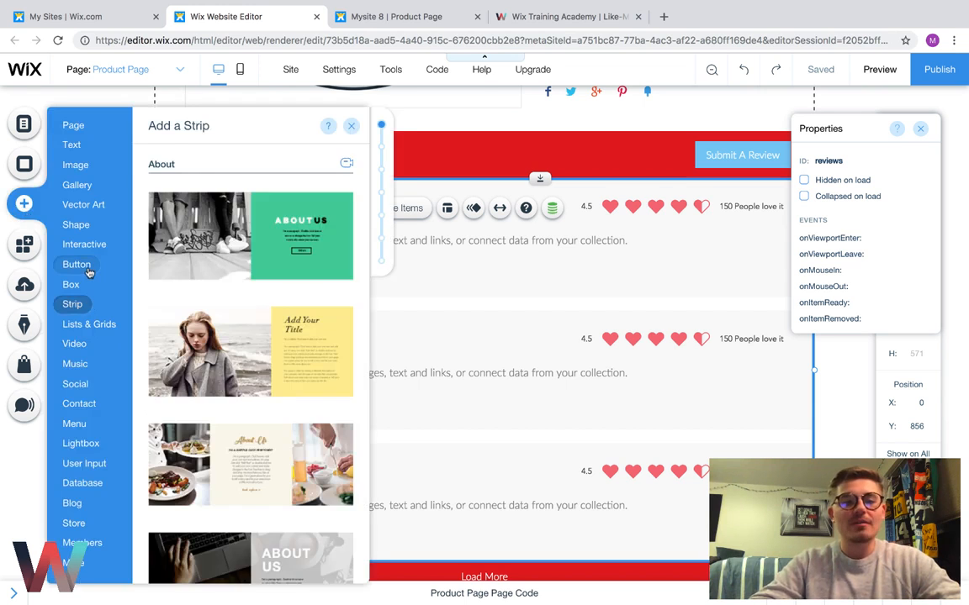
pyautogui.moveTo(84, 488)
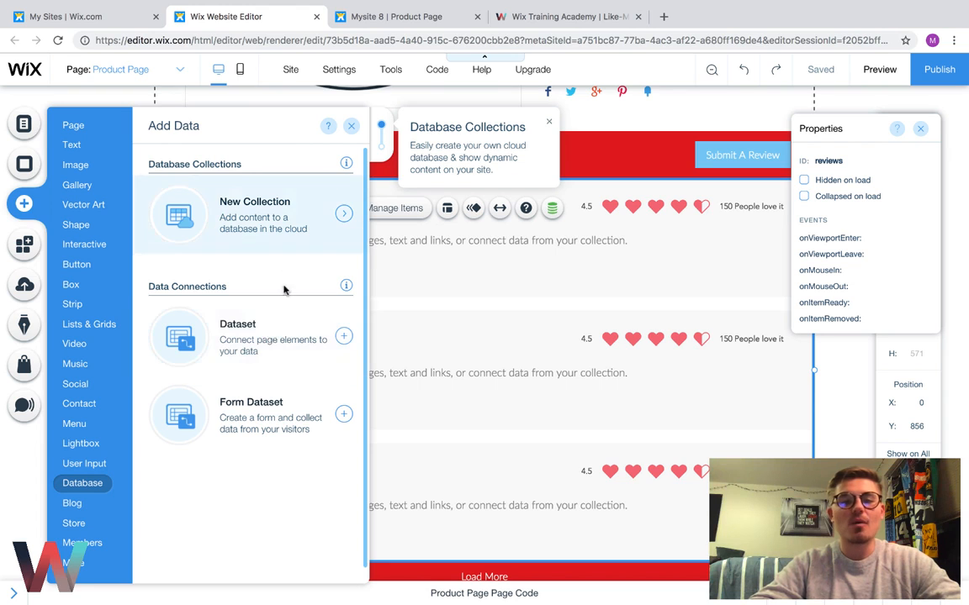
pyautogui.click(352, 127)
# Step: Move the Review Results dataset to X -136, Y 808 and choose Reviews as its connected collection
pyautogui.click(90, 155)
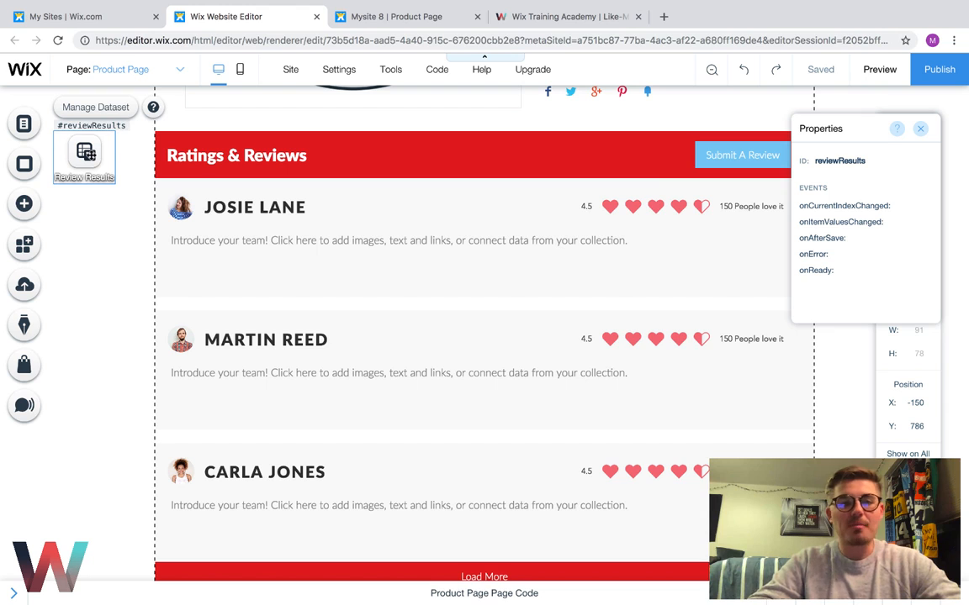
pyautogui.moveTo(84, 153)
pyautogui.mouseDown()
pyautogui.moveTo(86, 175)
pyautogui.moveTo(96, 168)
pyautogui.mouseUp()
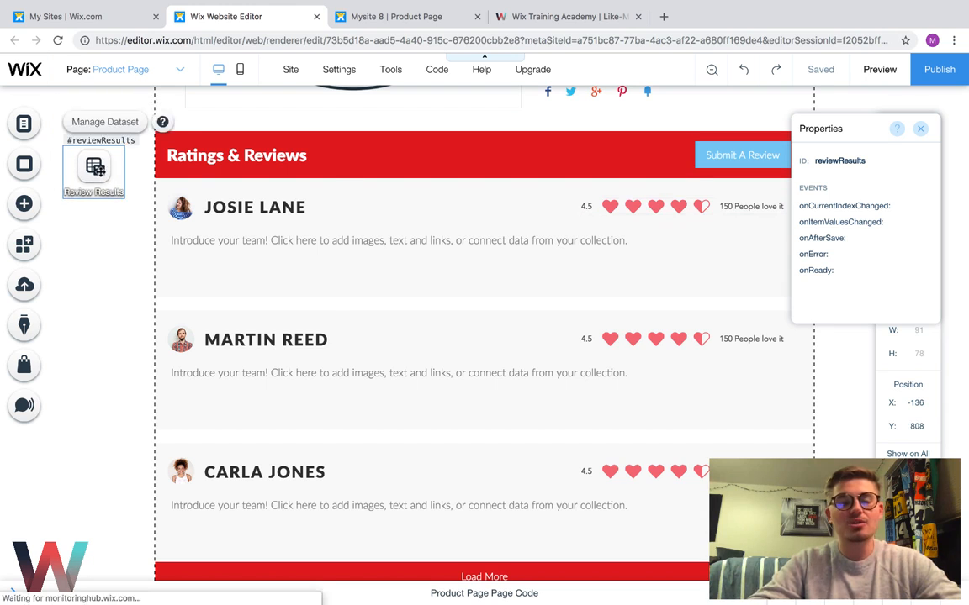
pyautogui.click(105, 122)
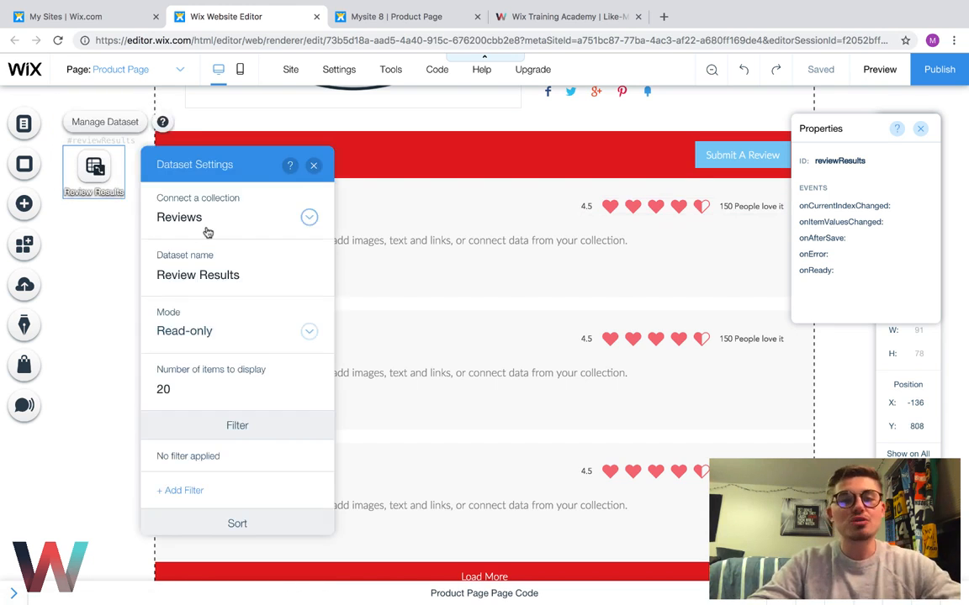
pyautogui.click(196, 197)
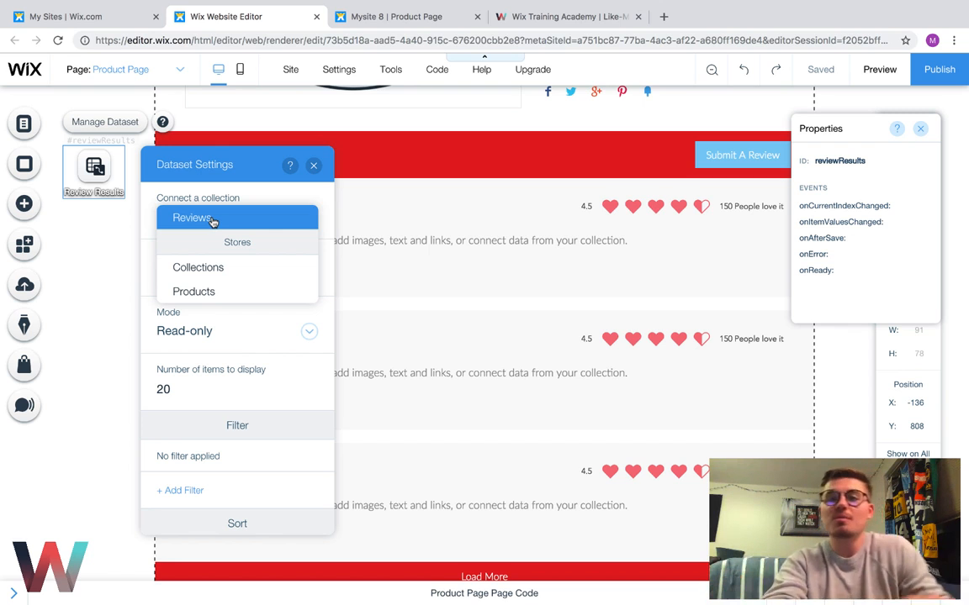
pyautogui.click(213, 218)
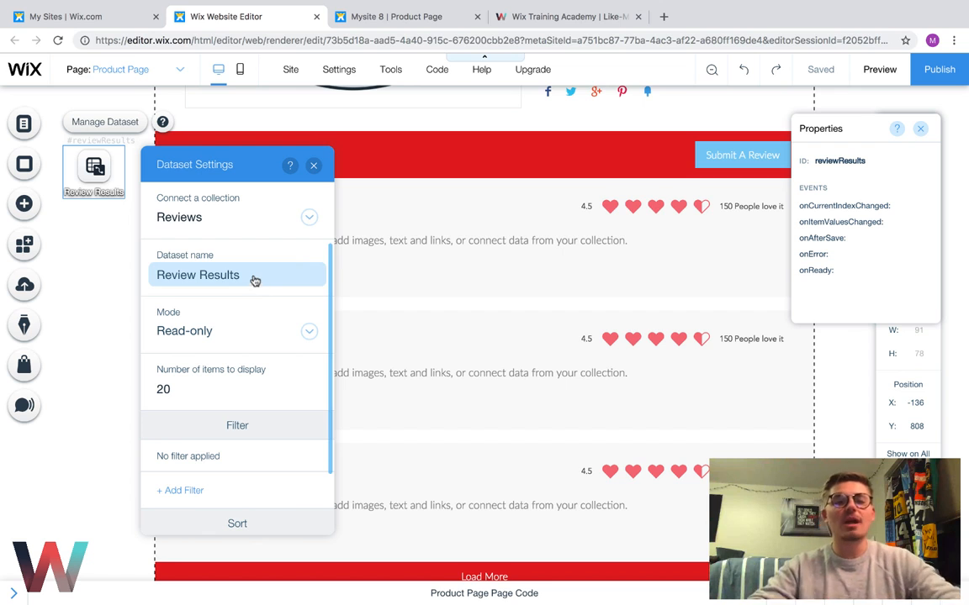
pyautogui.click(313, 165)
pyautogui.click(128, 260)
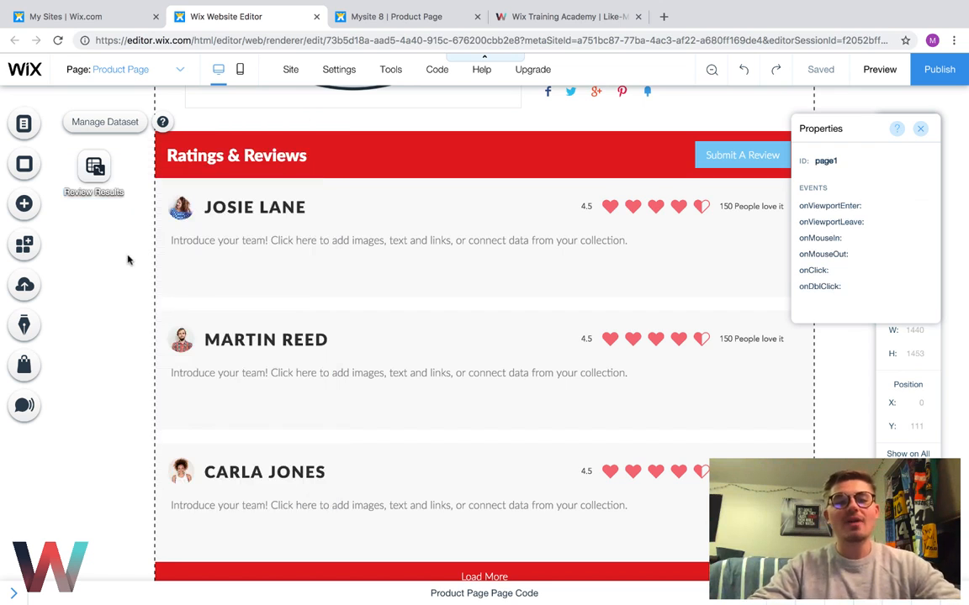
# Step: Open the data connection settings of the reviewer image in the repeater's first item
pyautogui.click(181, 205)
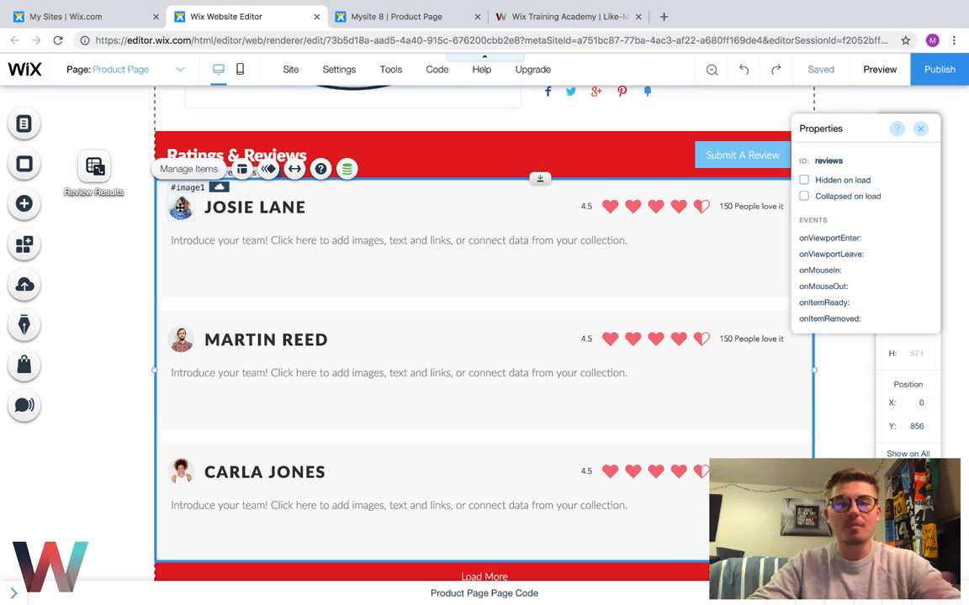
pyautogui.click(181, 207)
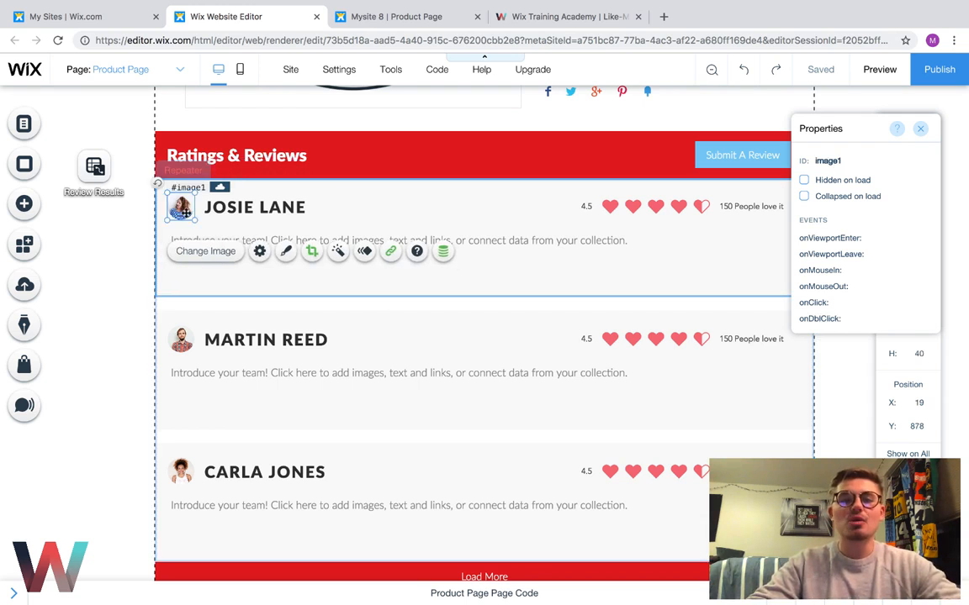
pyautogui.click(443, 251)
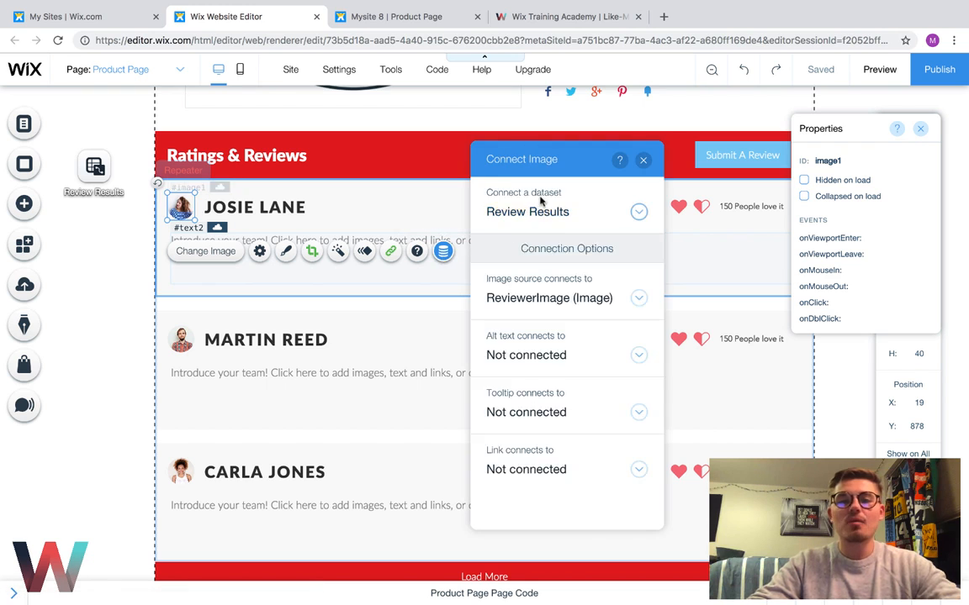
# Step: Connect the reviewer image to the Review Results dataset, with ReviewerImage as the image source
pyautogui.click(506, 209)
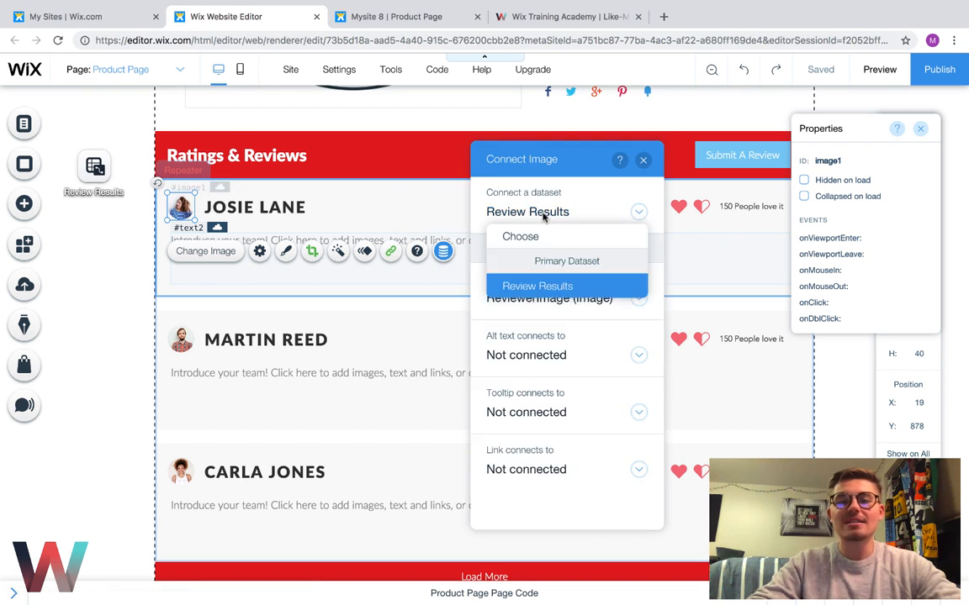
pyautogui.click(552, 295)
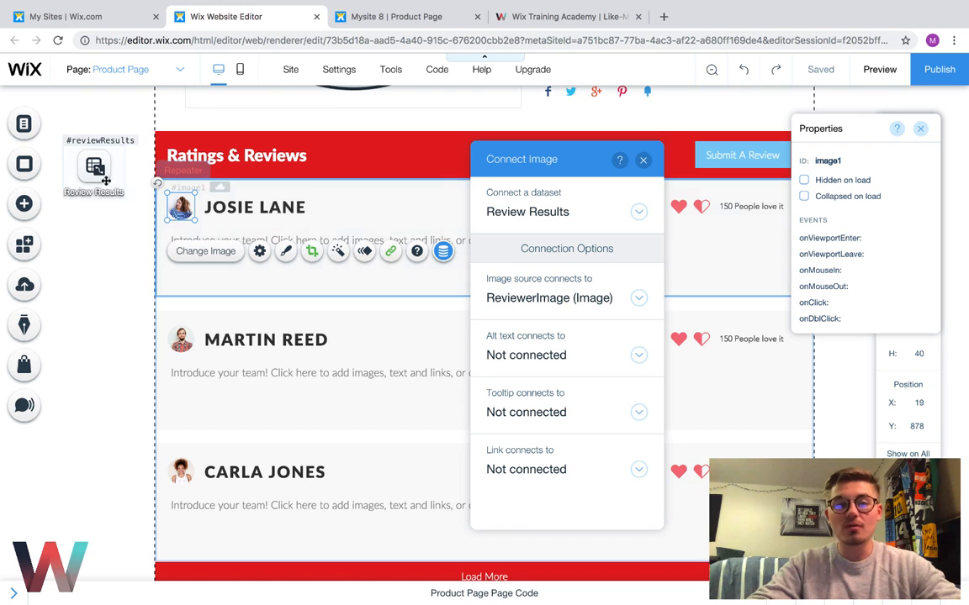
pyautogui.click(583, 304)
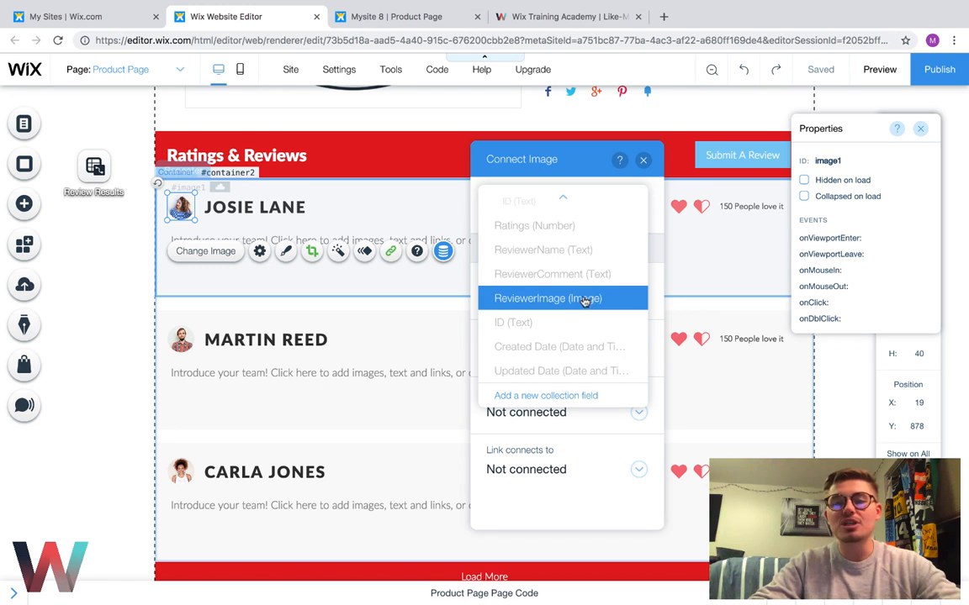
pyautogui.click(585, 299)
pyautogui.click(643, 160)
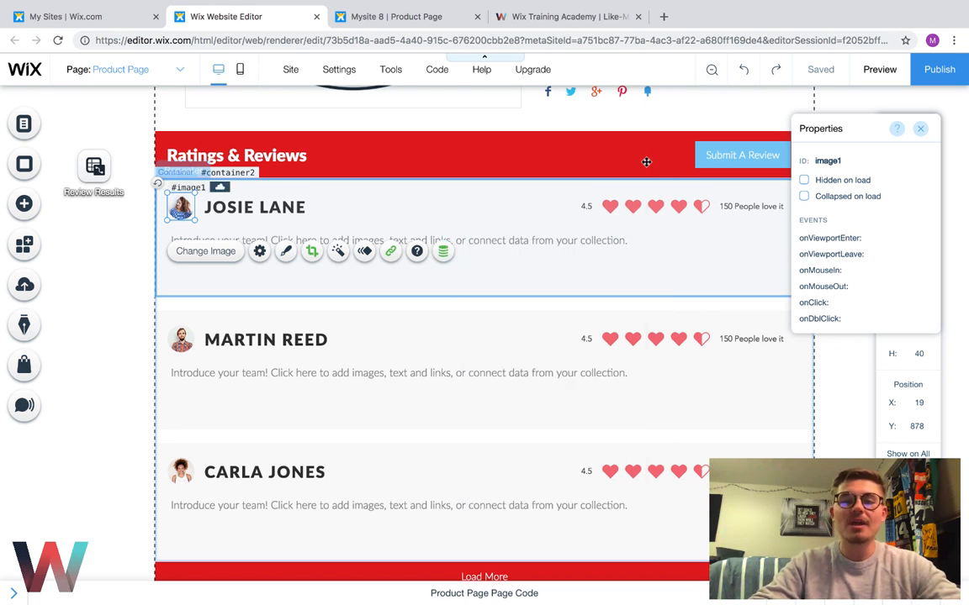
# Step: Connect the reviewer name text in the repeater's first item to the ReviewerName field
pyautogui.click(298, 205)
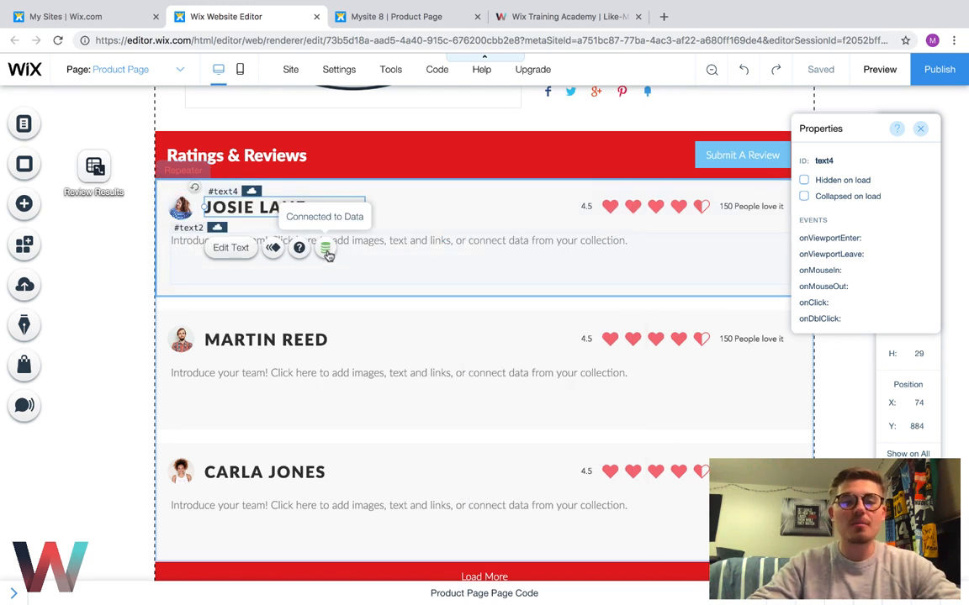
pyautogui.click(326, 249)
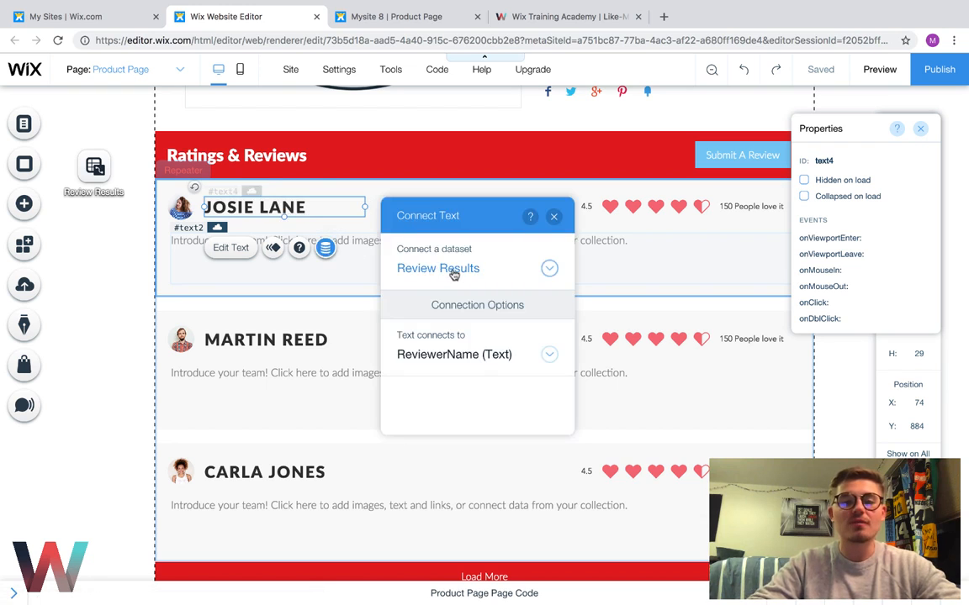
pyautogui.click(485, 354)
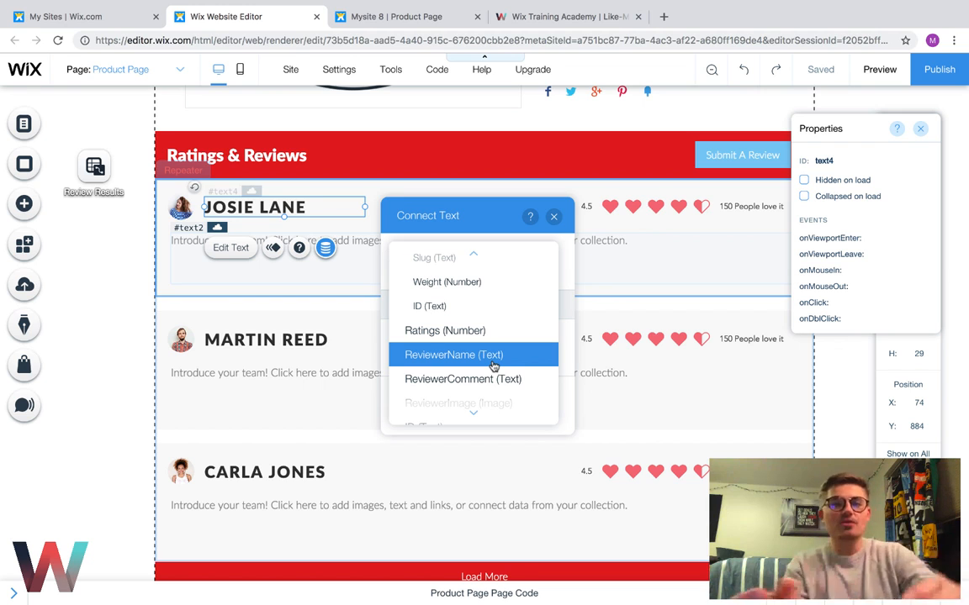
pyautogui.click(494, 357)
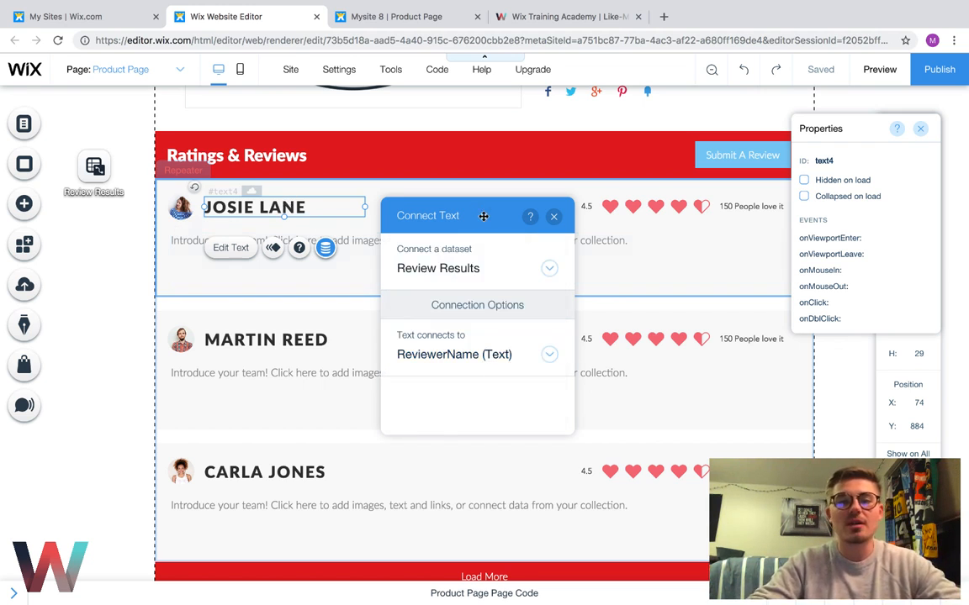
pyautogui.click(553, 216)
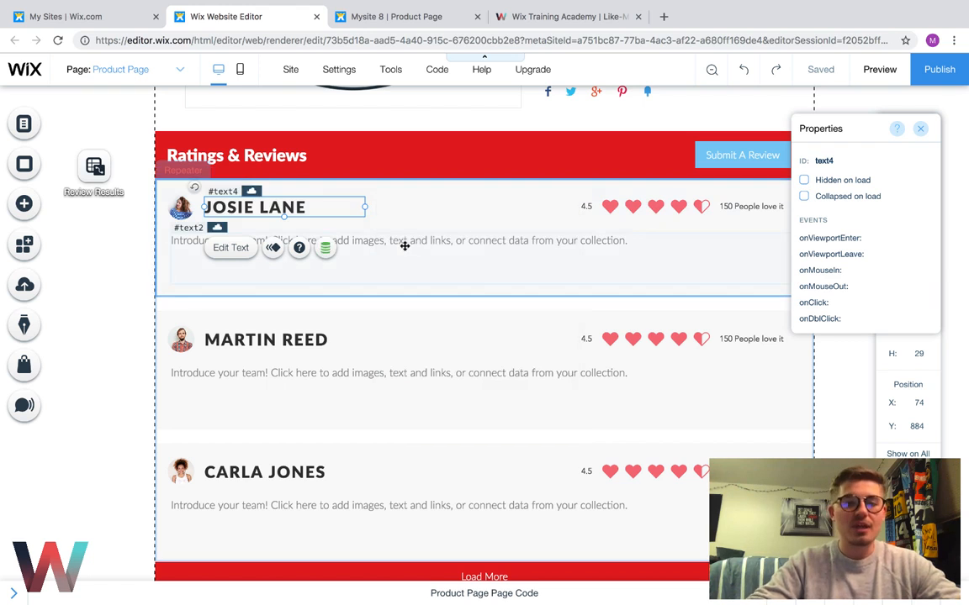
# Step: Open the review comment text's data connection settings in the first repeater item and close them again
pyautogui.click(372, 248)
pyautogui.click(292, 202)
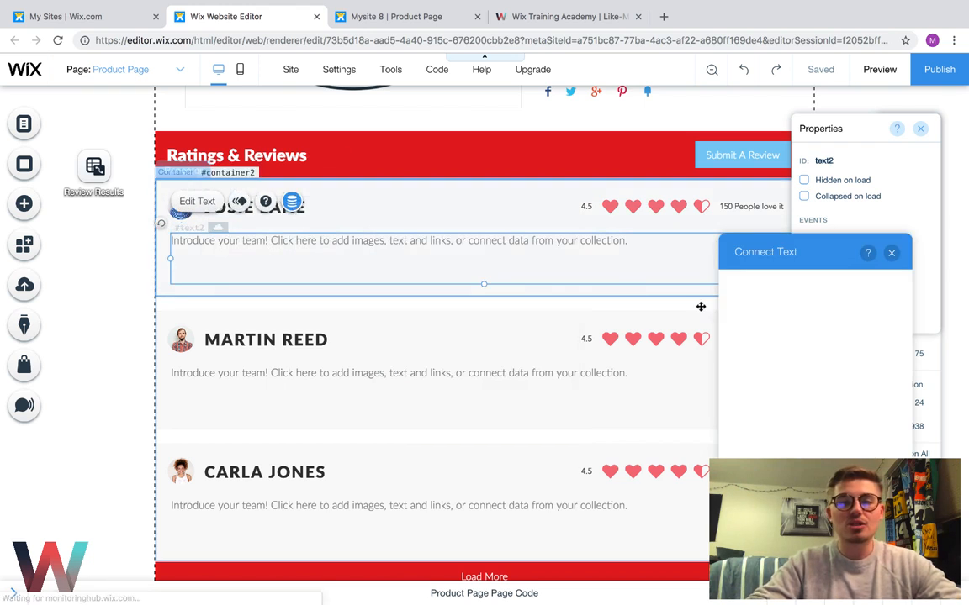
pyautogui.click(891, 252)
# Step: Check which dataset and fields the ratings display in the first item connects to, and select the reviews repeater
pyautogui.click(649, 209)
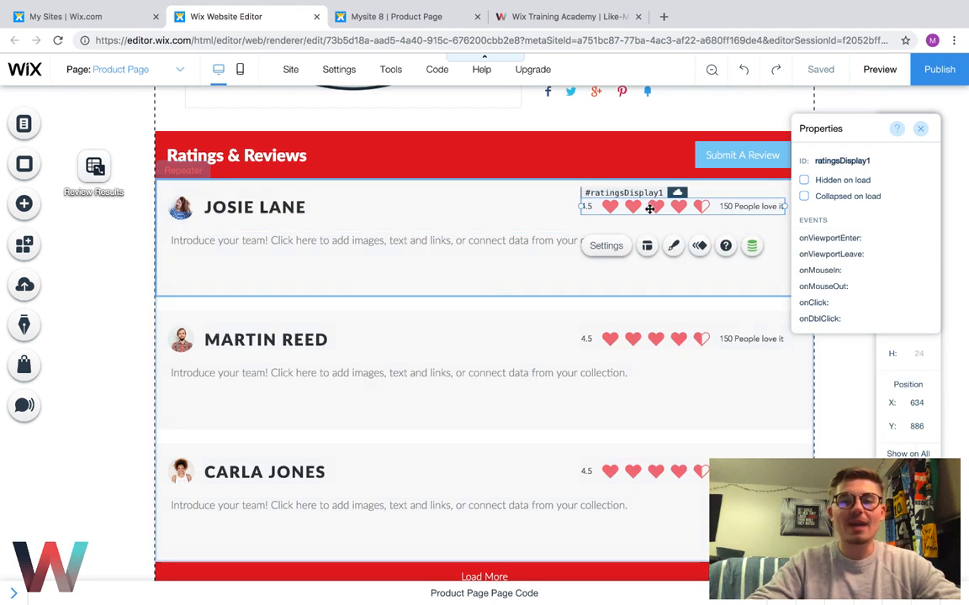
pyautogui.click(752, 246)
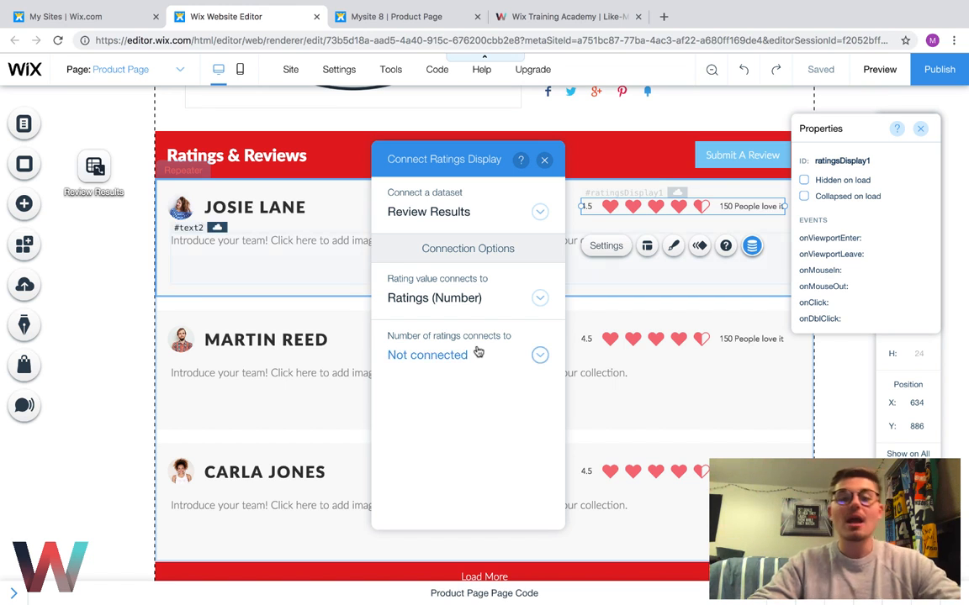
pyautogui.click(545, 161)
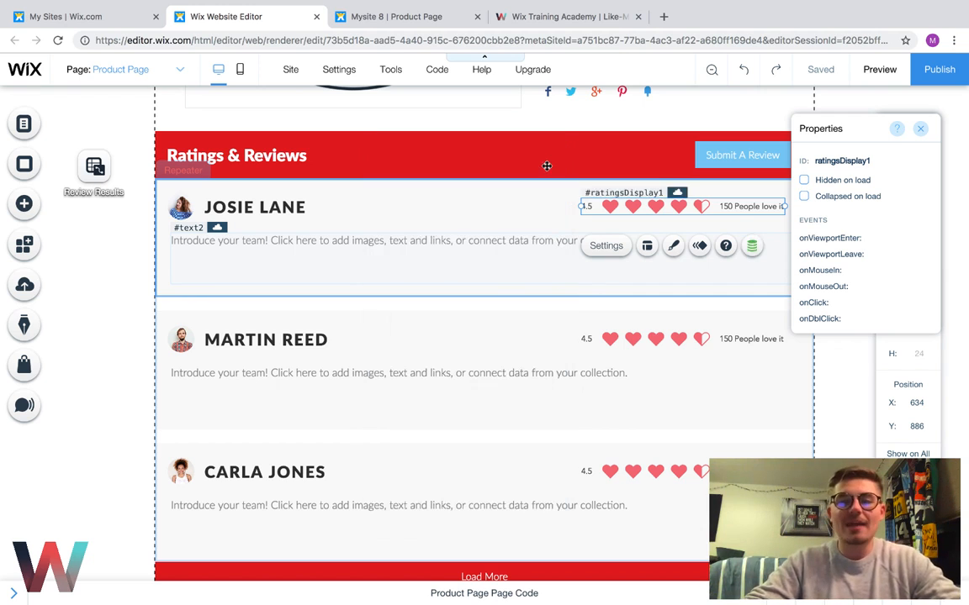
pyautogui.click(97, 285)
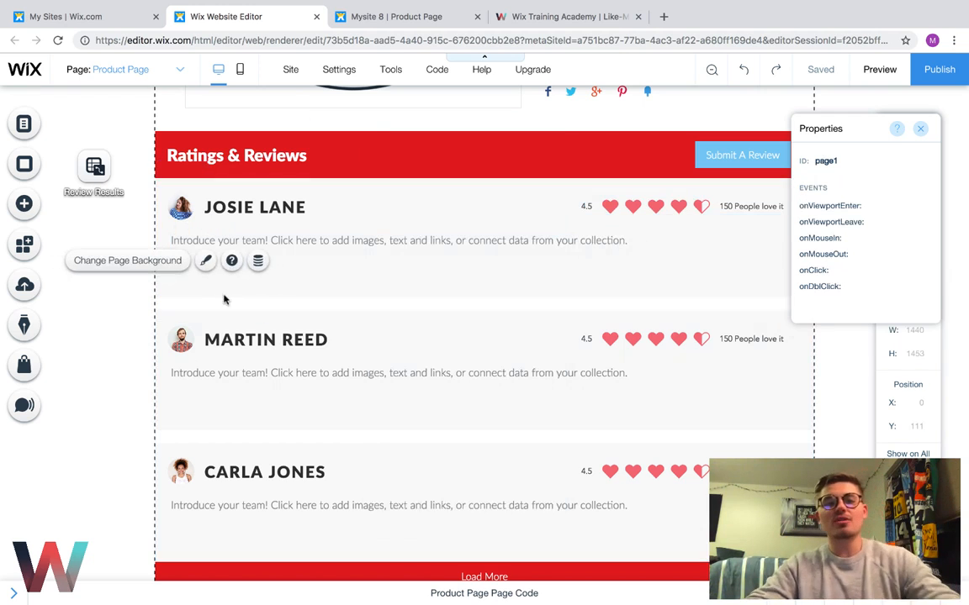
pyautogui.click(267, 208)
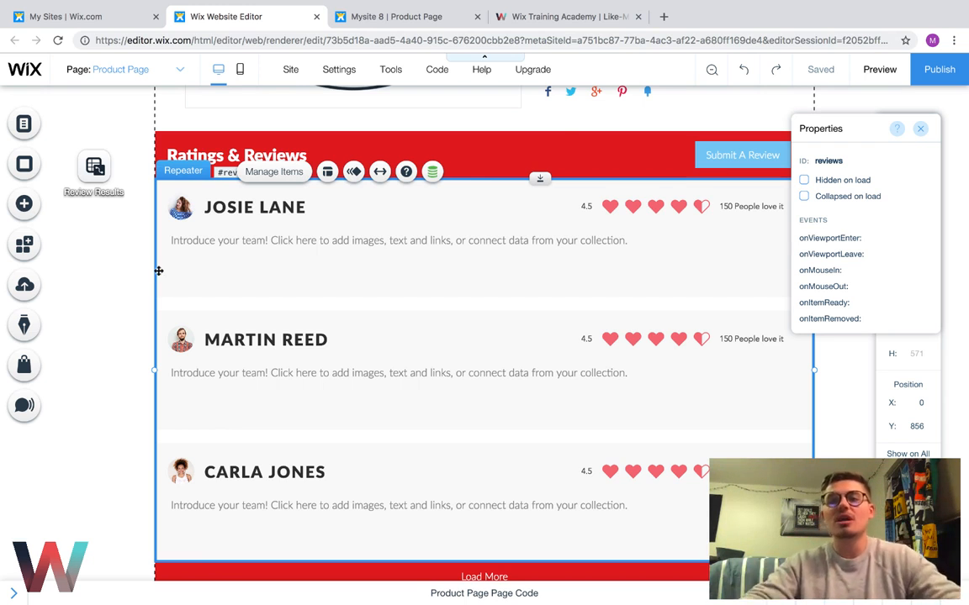
# Step: Confirm the Submit A Review button's link to the Submit A Review lightbox
pyautogui.click(741, 156)
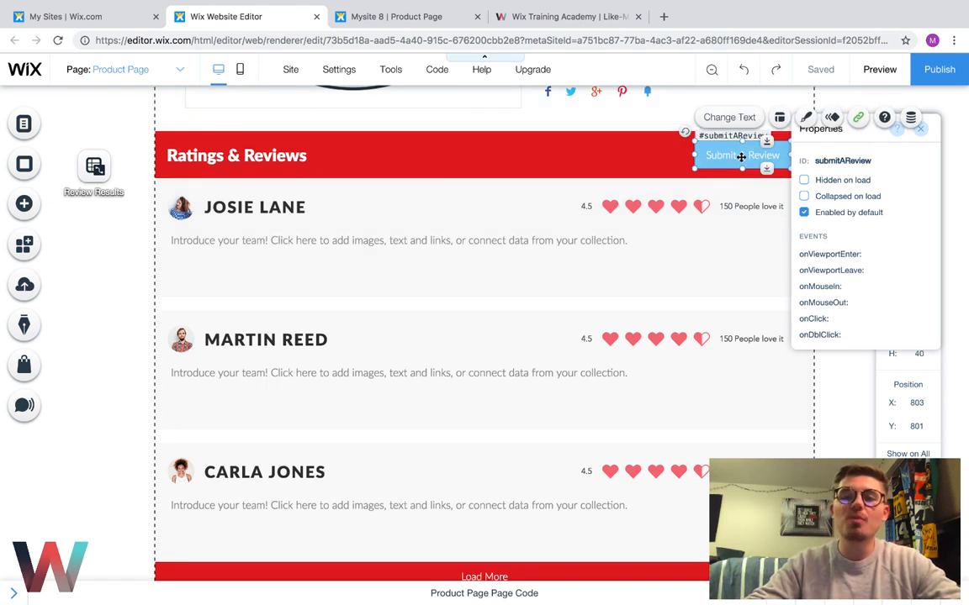
pyautogui.click(858, 116)
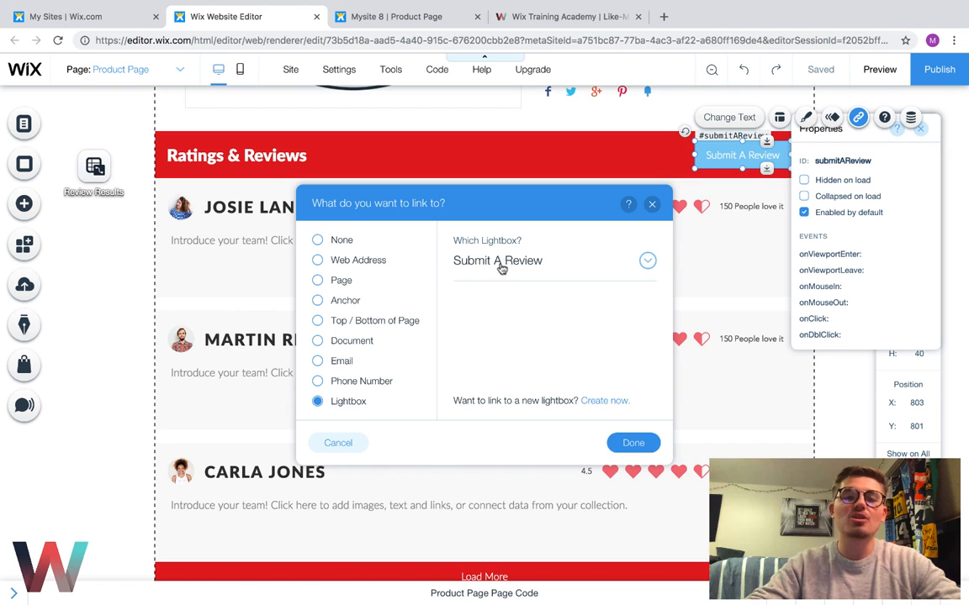
pyautogui.click(634, 442)
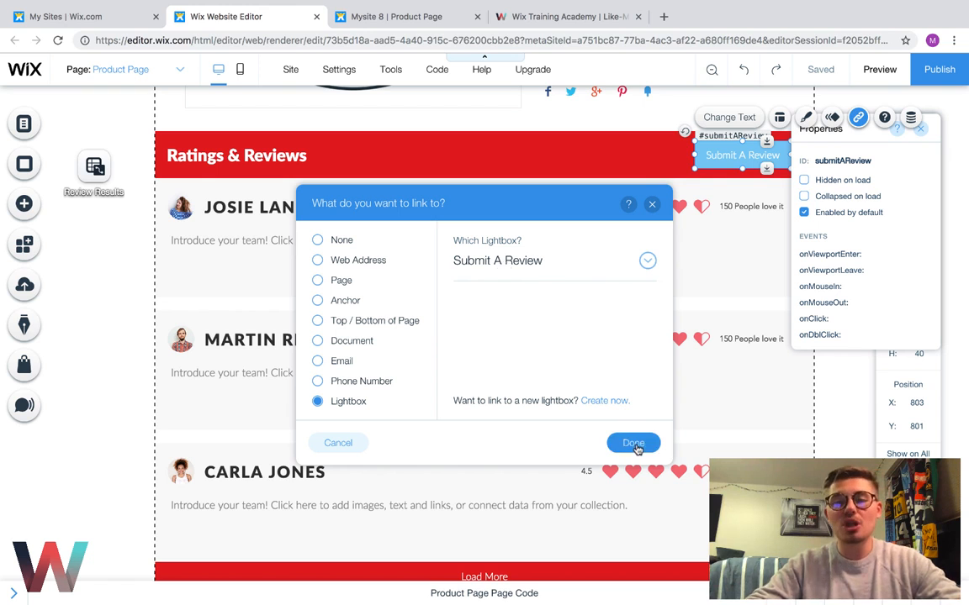
pyautogui.click(828, 391)
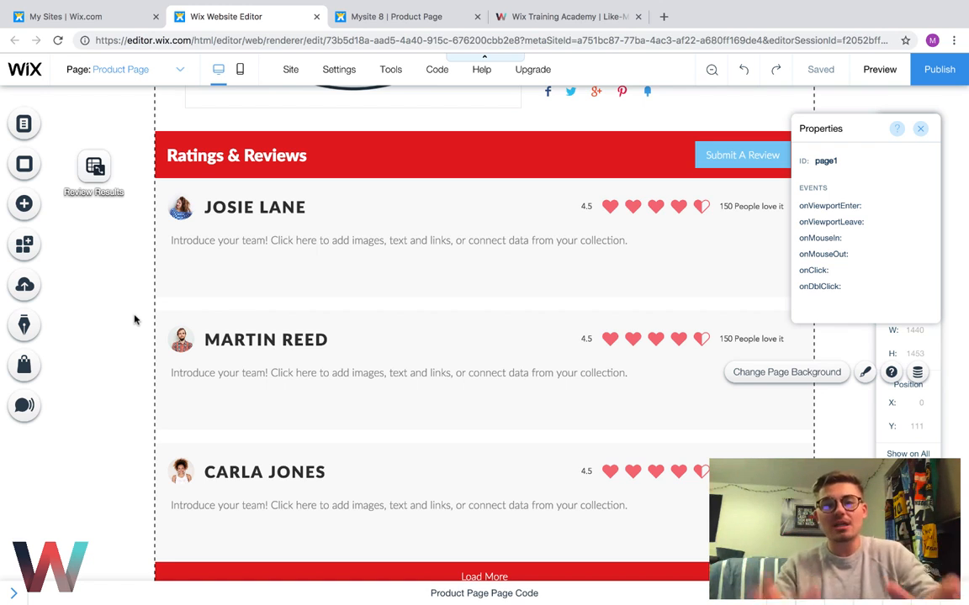
# Step: Open the Submit A Review lightbox for editing
pyautogui.click(25, 127)
pyautogui.click(91, 220)
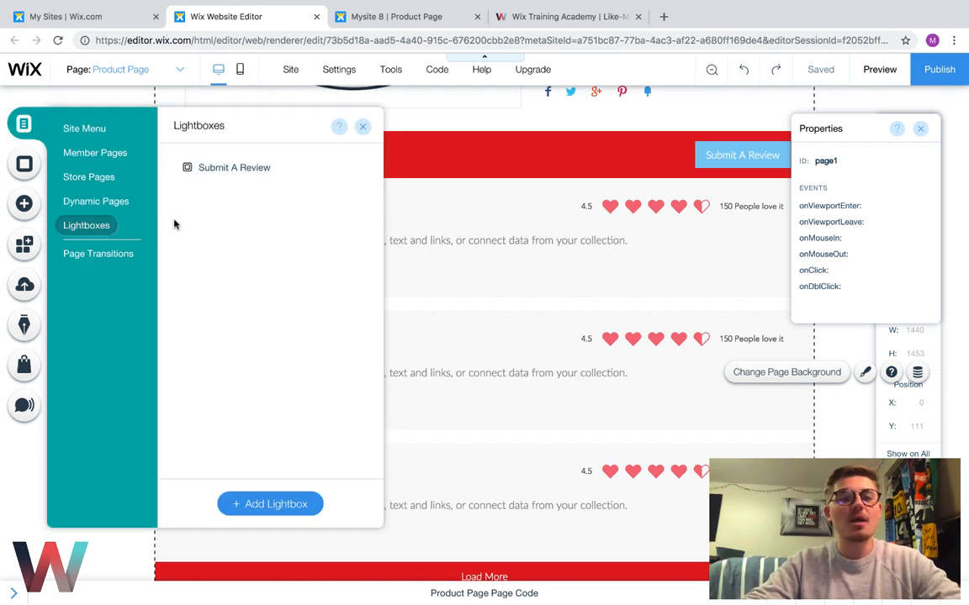
pyautogui.click(261, 166)
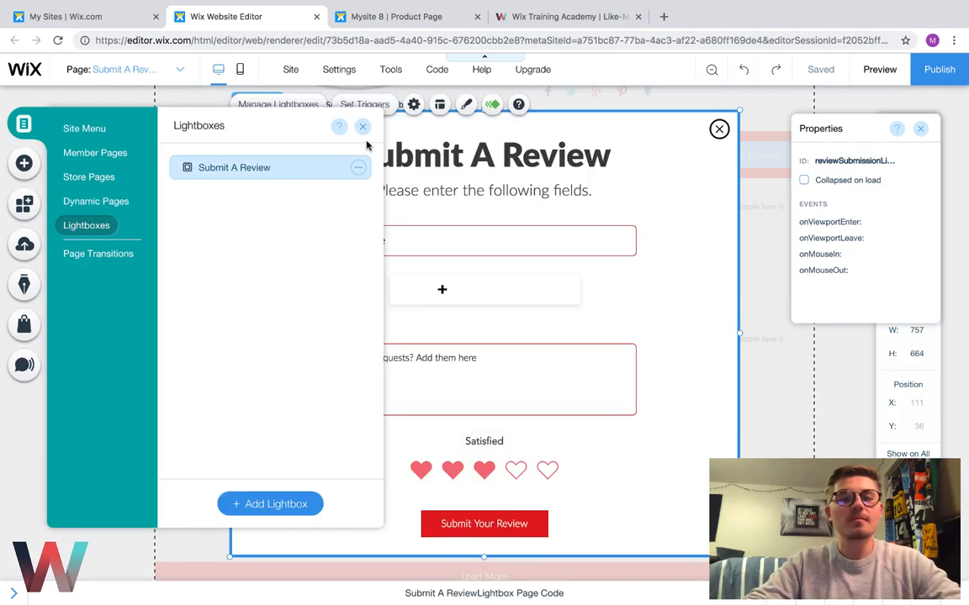
pyautogui.click(363, 127)
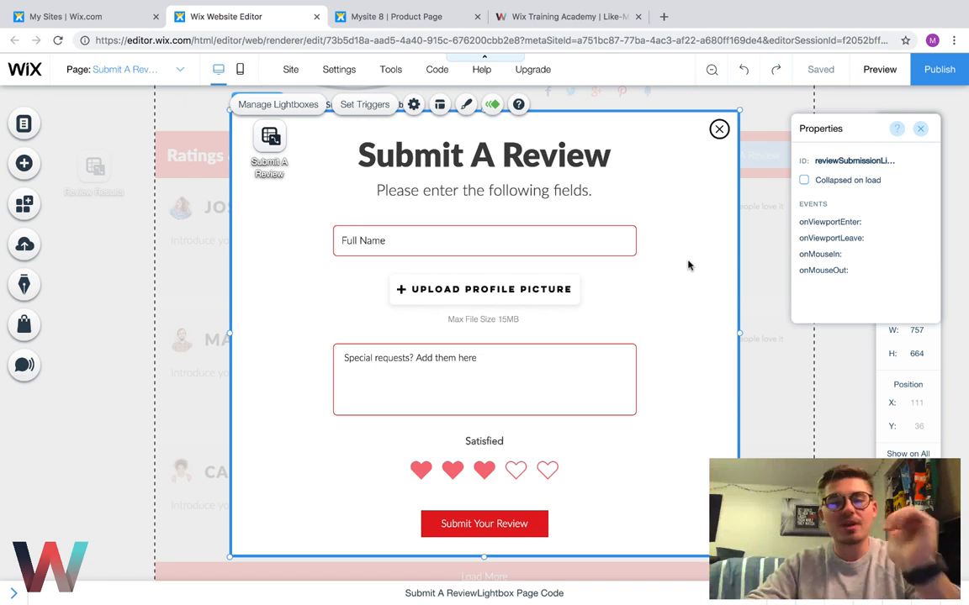
# Step: Examine the lightbox's title and instruction text, along with the text elements available for adding
pyautogui.click(488, 187)
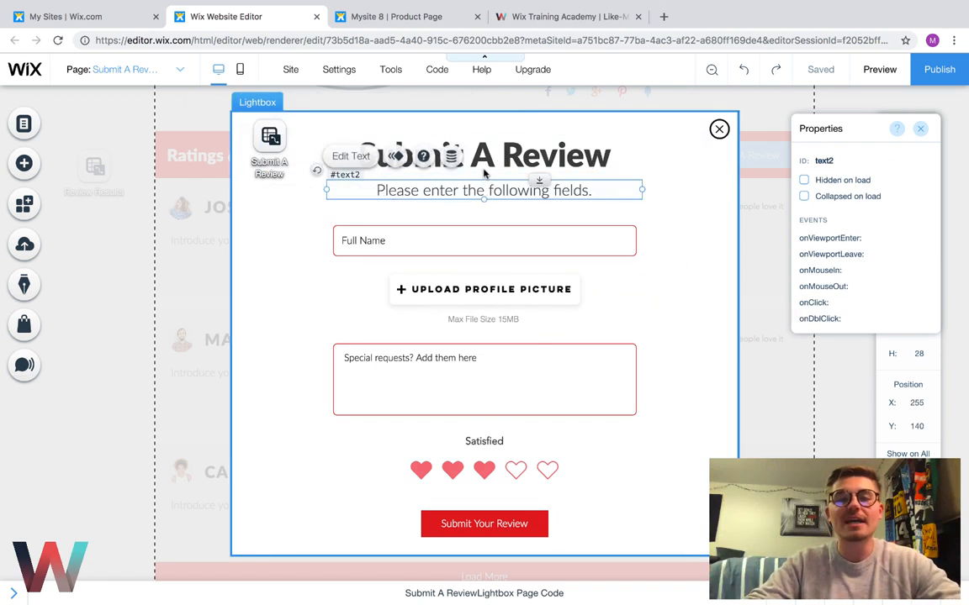
pyautogui.click(483, 154)
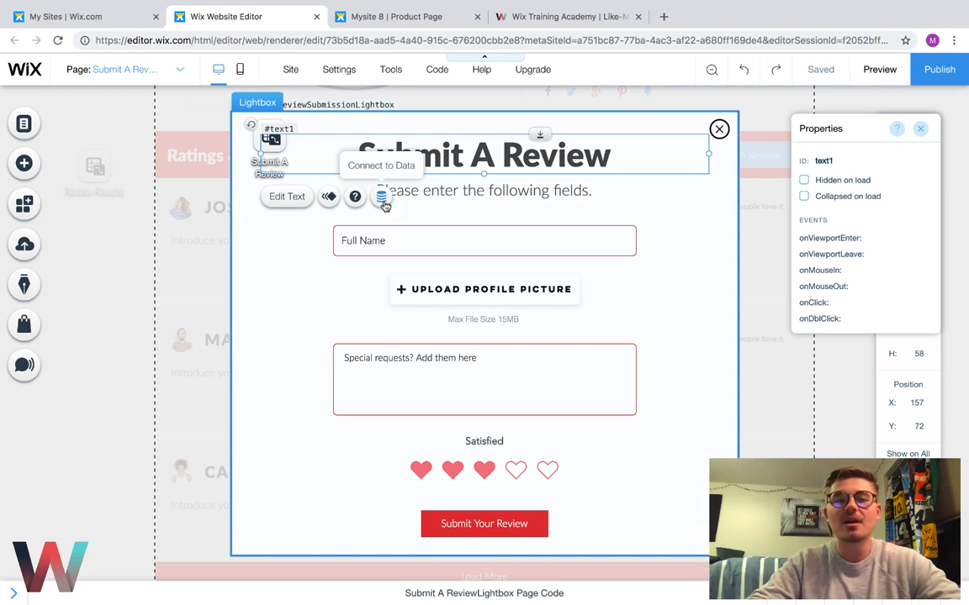
pyautogui.click(488, 189)
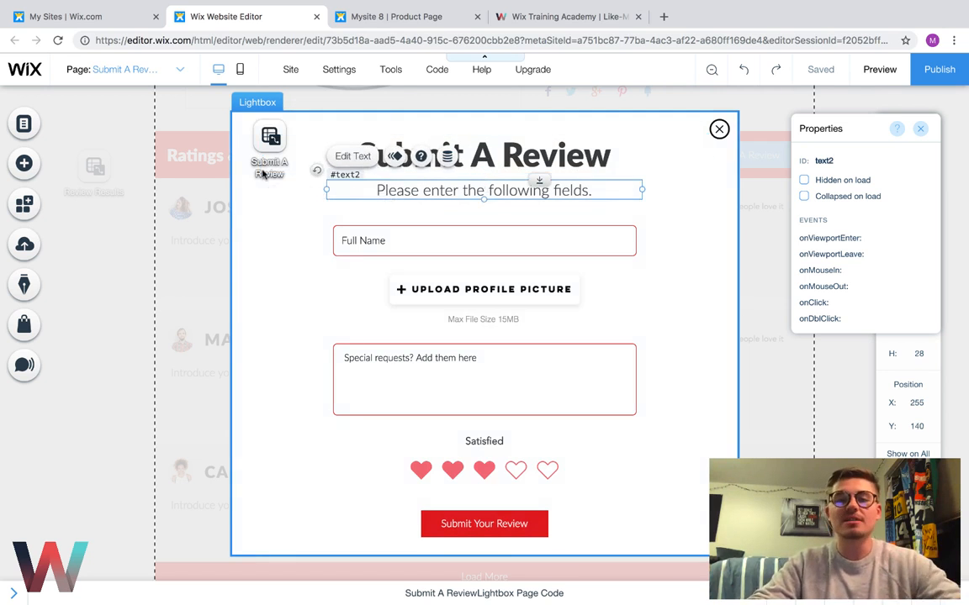
pyautogui.click(35, 168)
pyautogui.moveTo(72, 146)
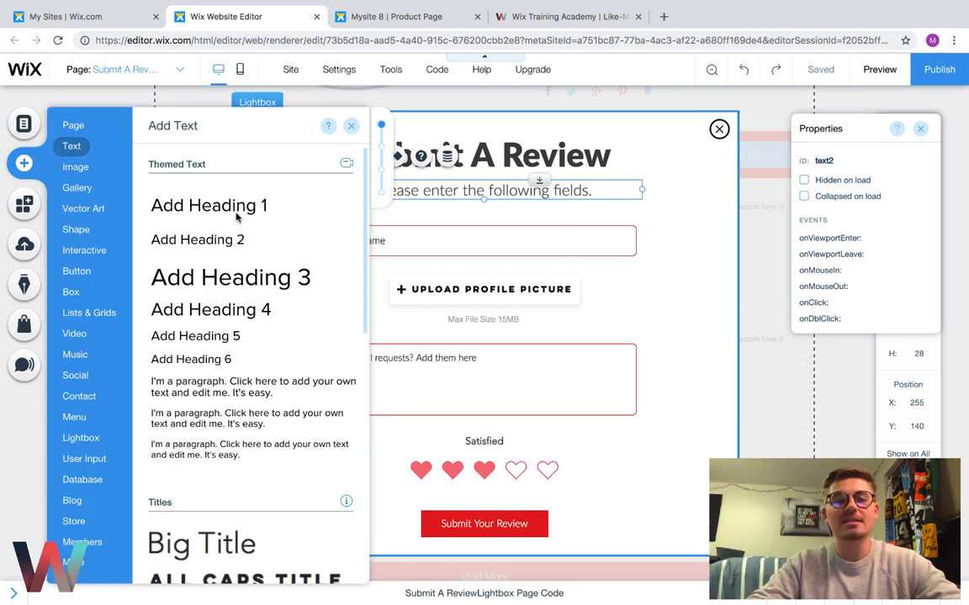
pyautogui.click(350, 125)
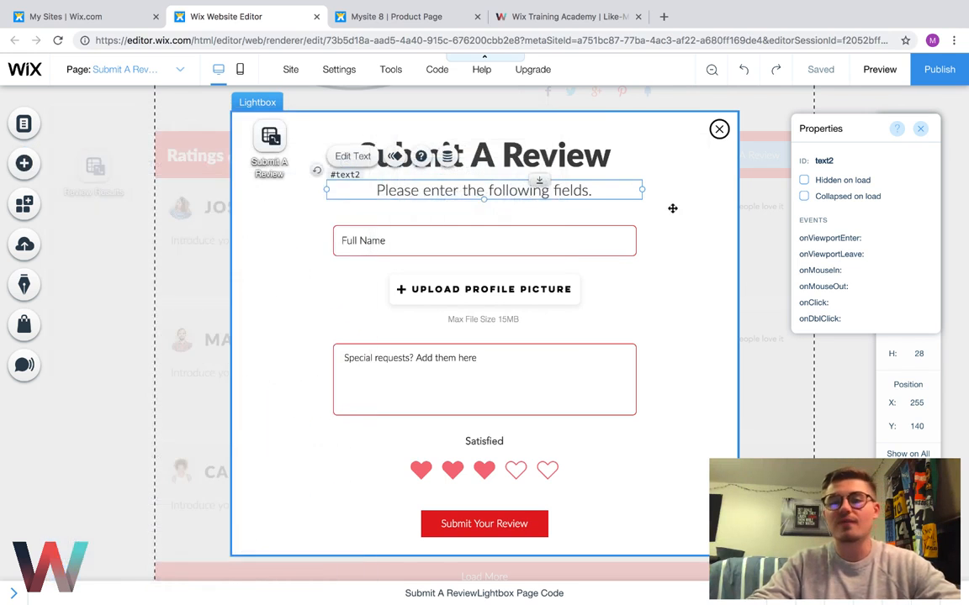
pyautogui.click(683, 269)
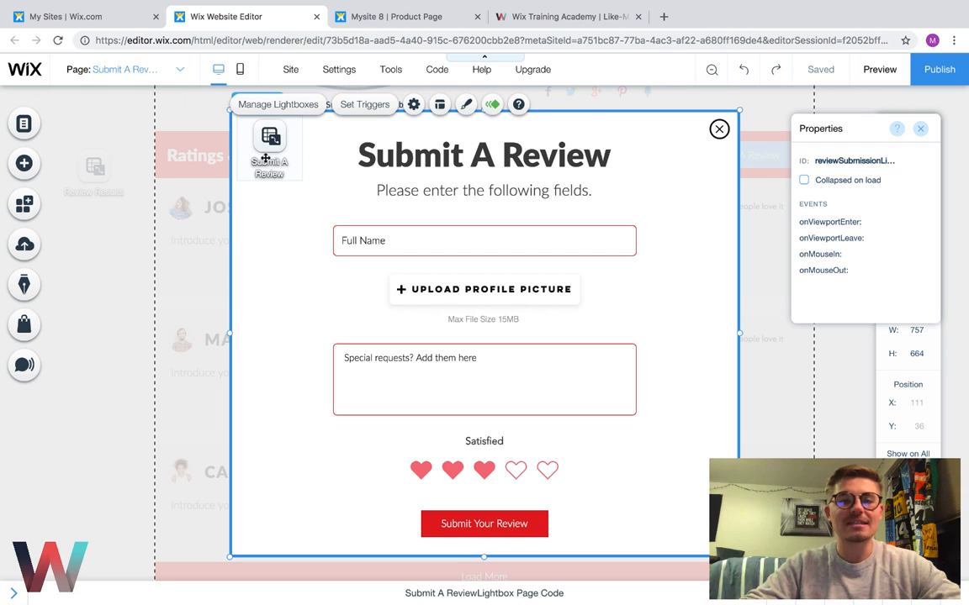
# Step: Examine the database elements available for the lightbox and the Submit A Review dataset's collection and mode settings
pyautogui.click(25, 163)
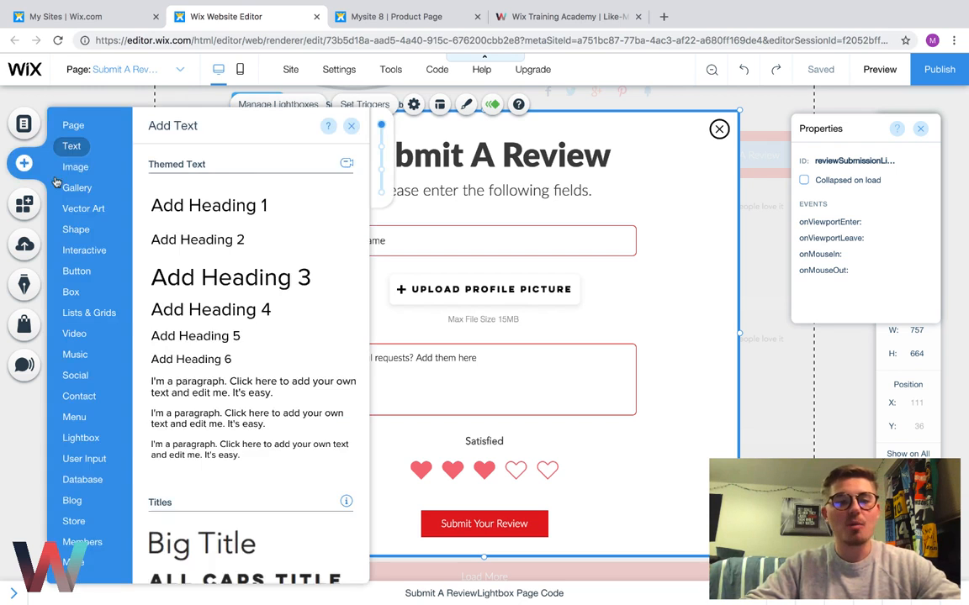
pyautogui.click(83, 479)
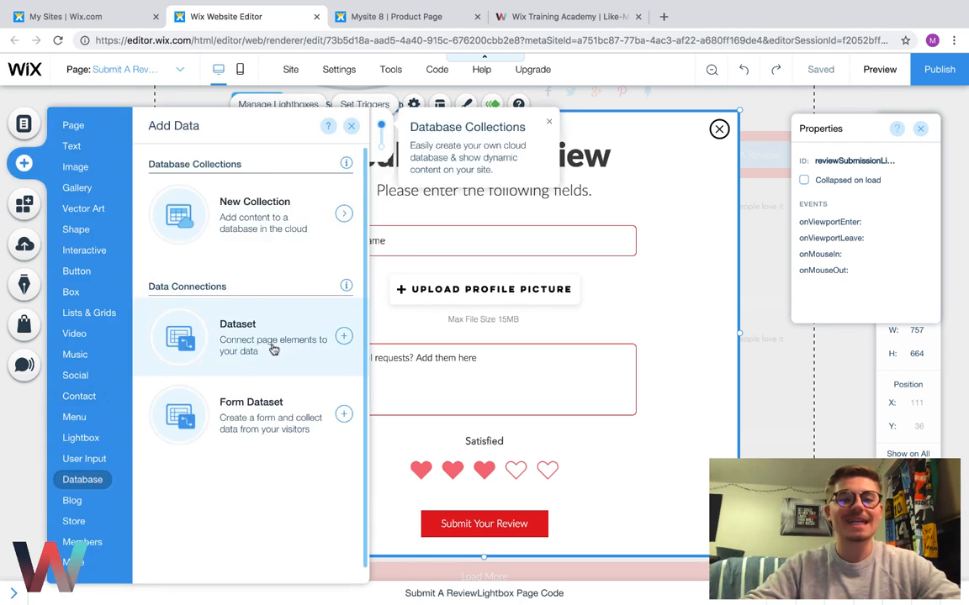
pyautogui.click(351, 125)
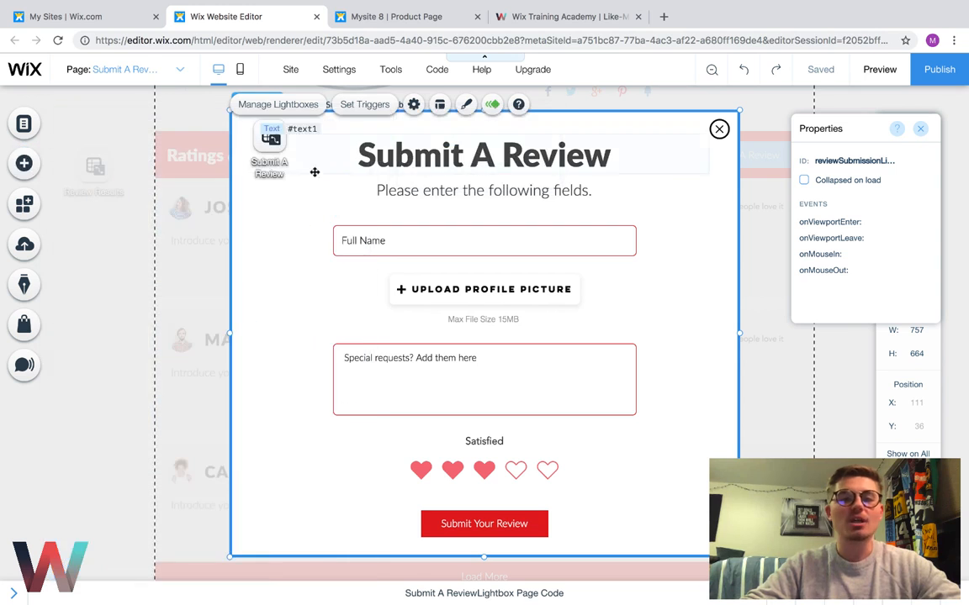
pyautogui.doubleClick(274, 158)
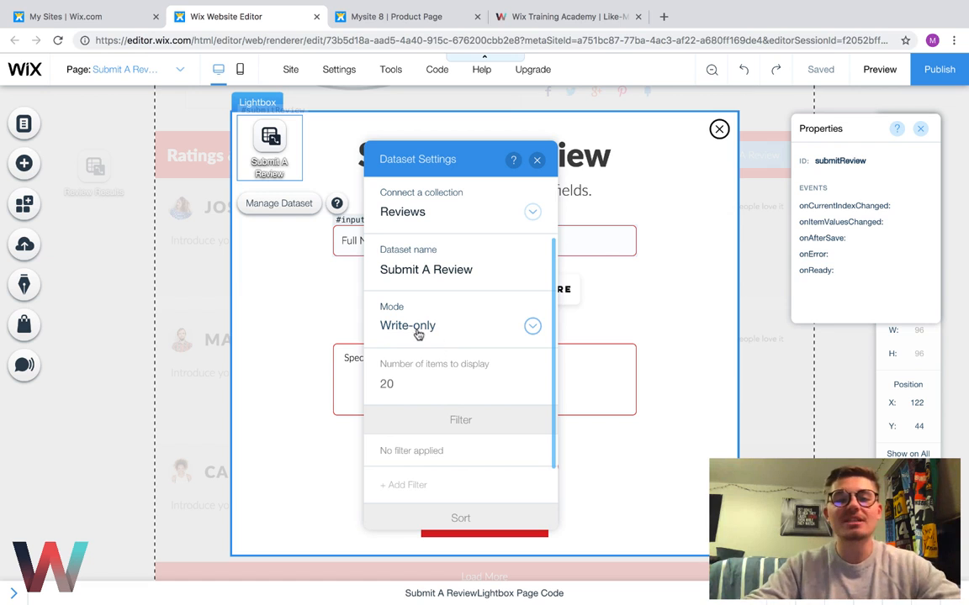
pyautogui.click(536, 161)
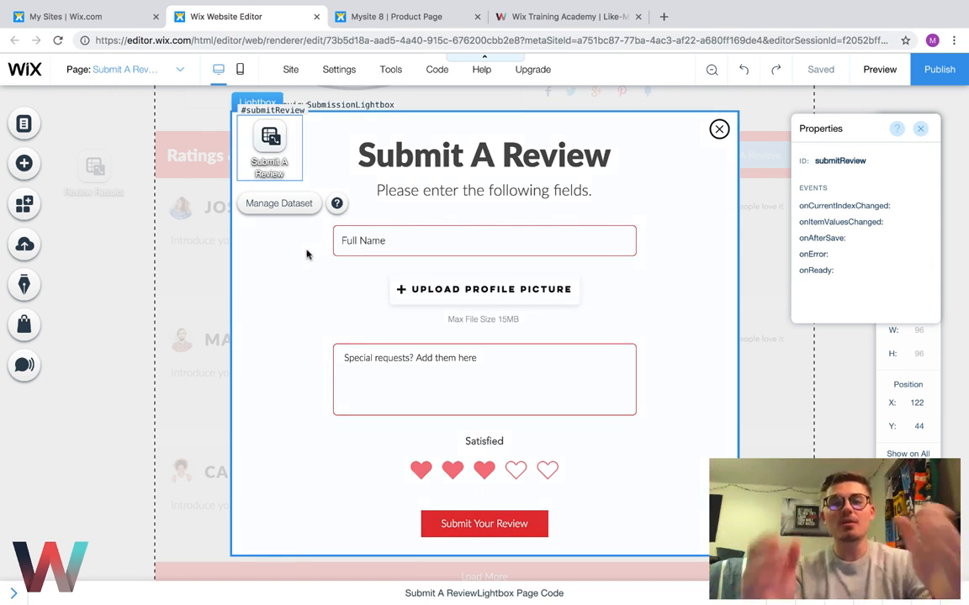
# Step: Select the lightbox's Full Name input and examine the user input elements available for adding
pyautogui.click(353, 234)
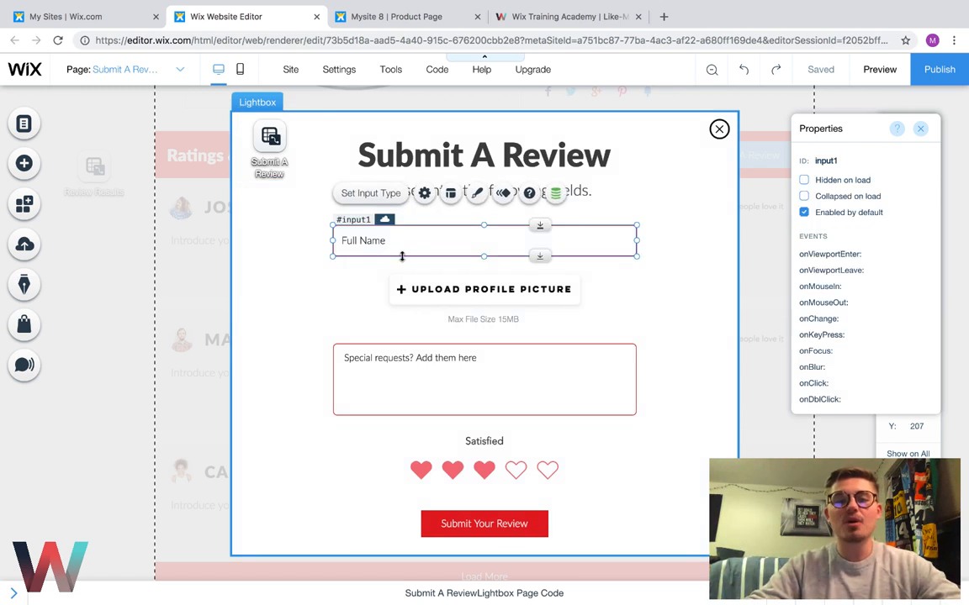
pyautogui.click(22, 167)
pyautogui.moveTo(92, 465)
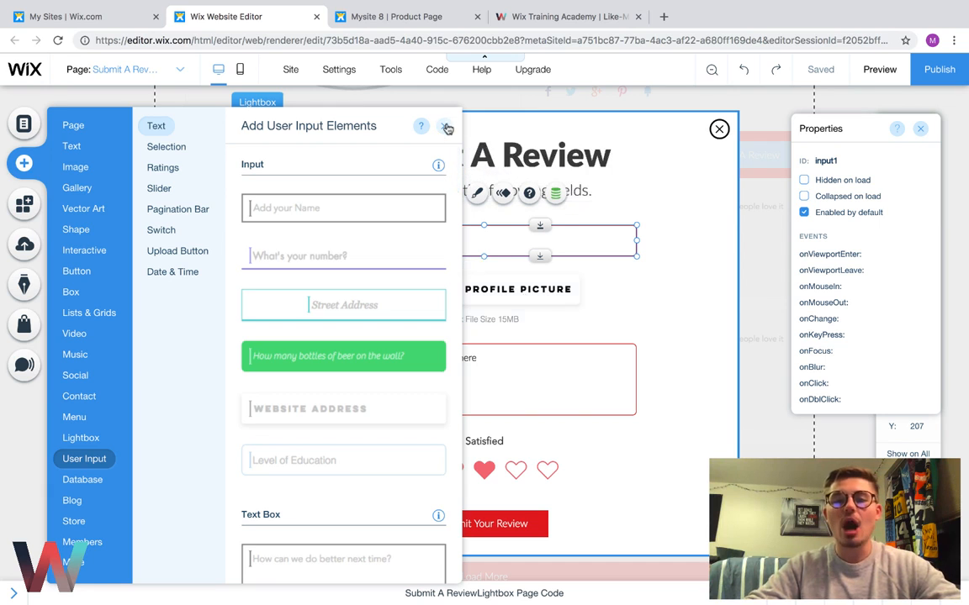
# Step: Examine the Full Name input's settings, including its text type, placeholder text and required option
pyautogui.click(513, 296)
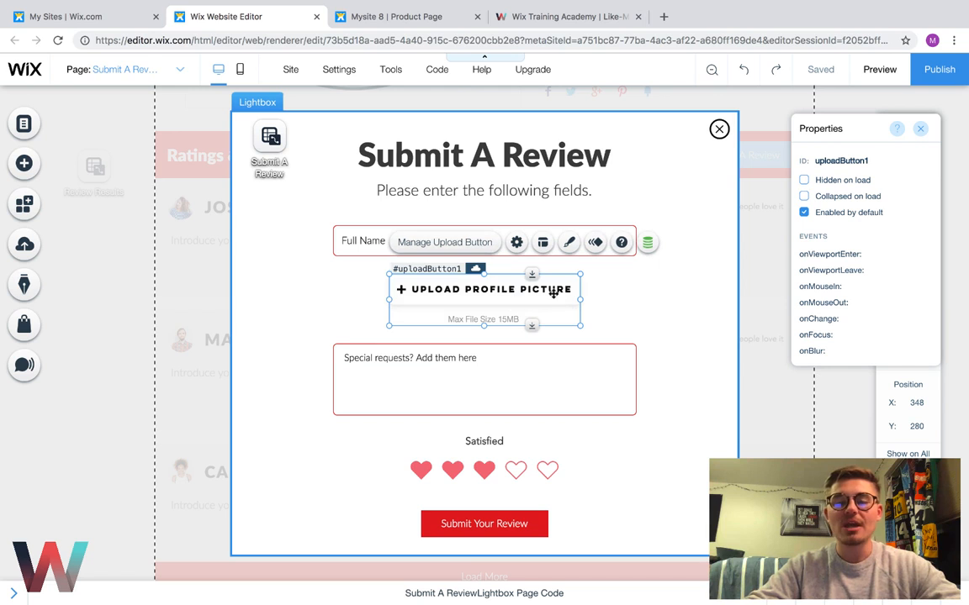
pyautogui.click(349, 241)
pyautogui.click(425, 192)
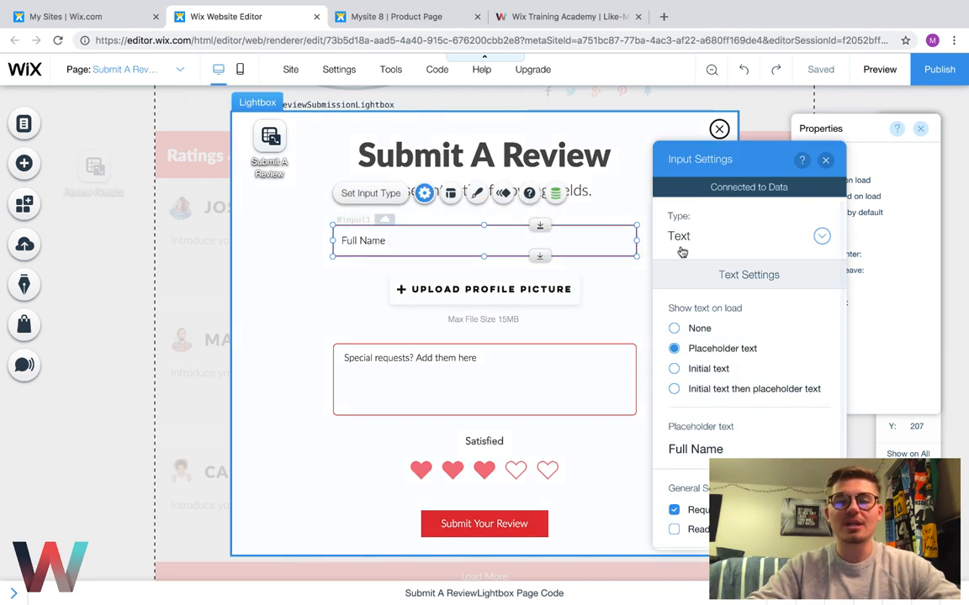
pyautogui.click(721, 449)
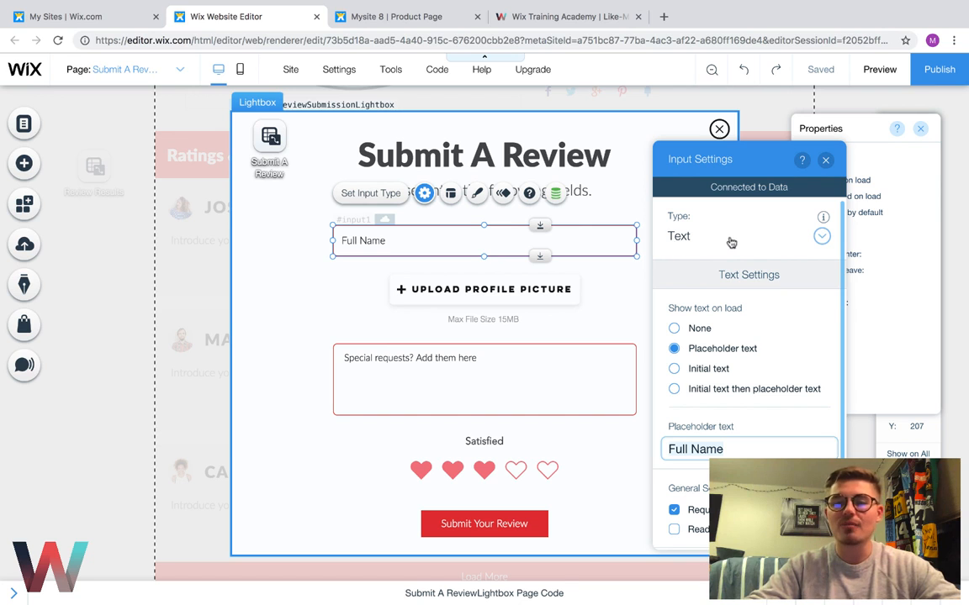
# Step: Select the lightbox's profile picture upload button and examine the upload button elements available for adding
pyautogui.click(475, 288)
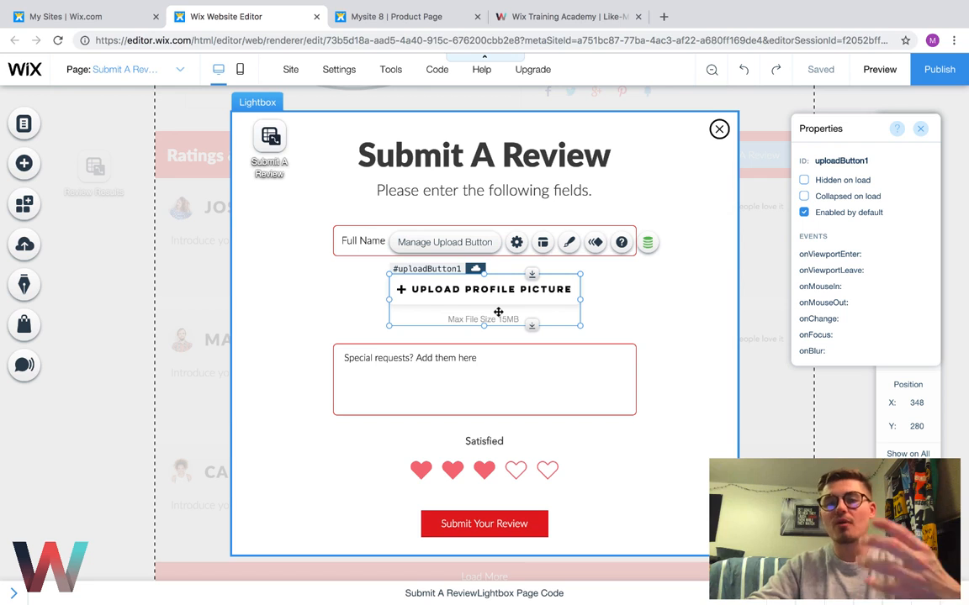
pyautogui.click(26, 166)
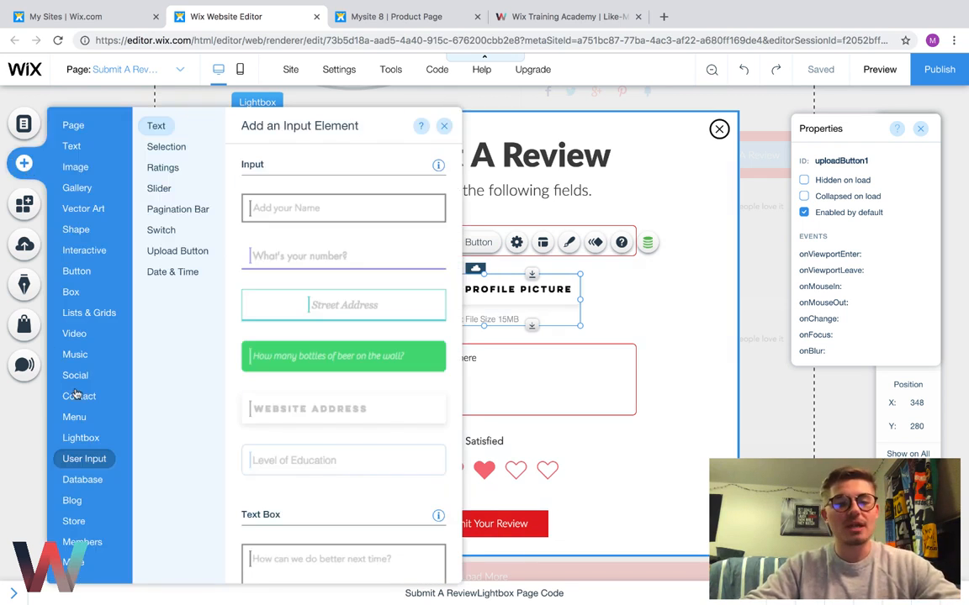
pyautogui.click(166, 146)
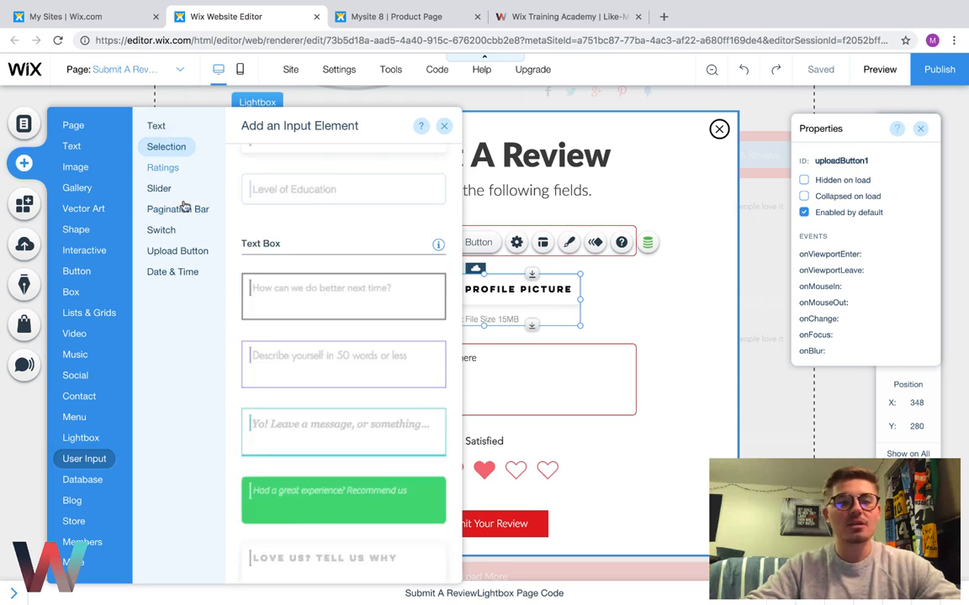
pyautogui.click(181, 251)
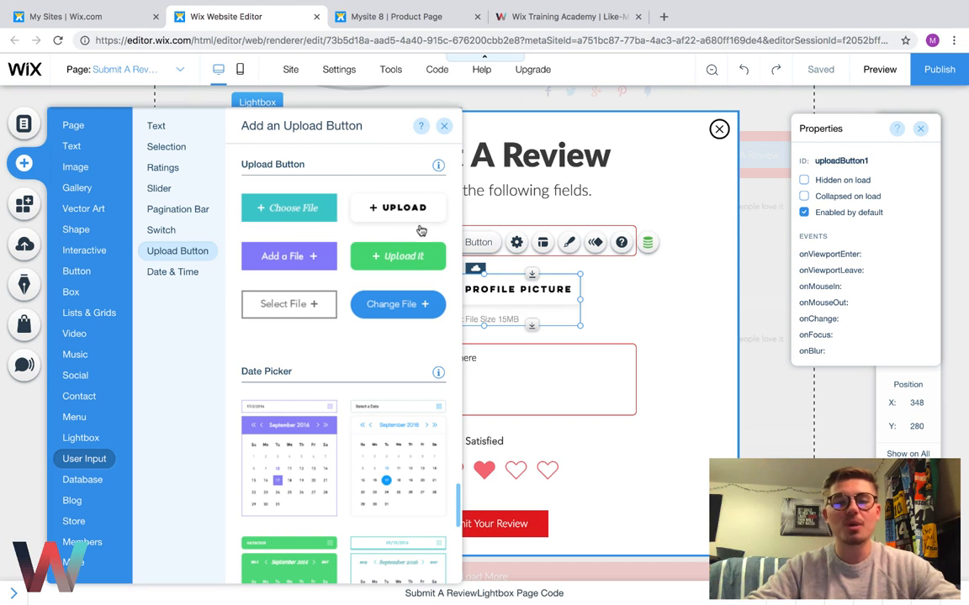
pyautogui.click(444, 125)
# Step: Examine the profile picture upload button's settings for supported file type, button text, placeholder text and required field
pyautogui.doubleClick(464, 290)
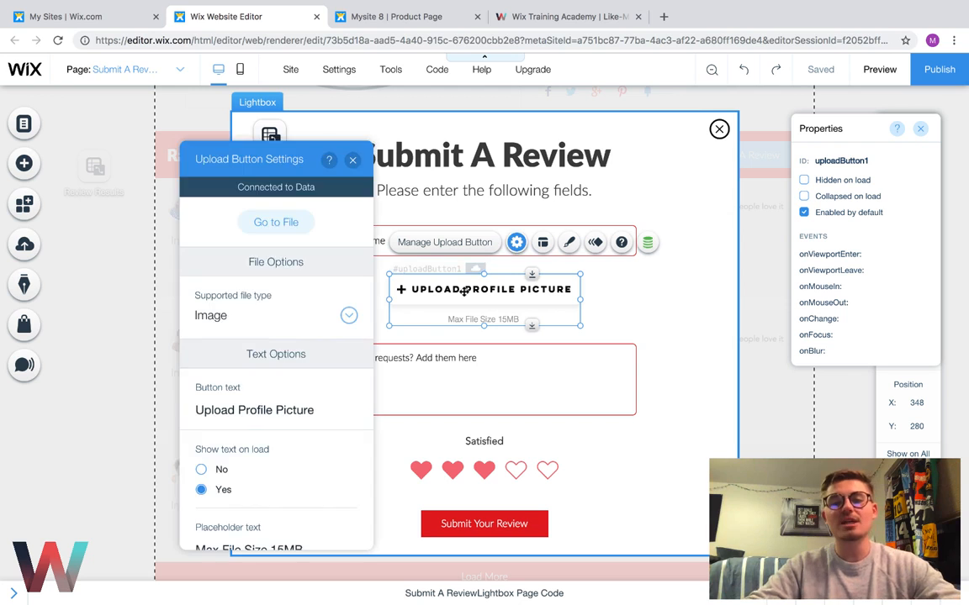
pyautogui.click(289, 410)
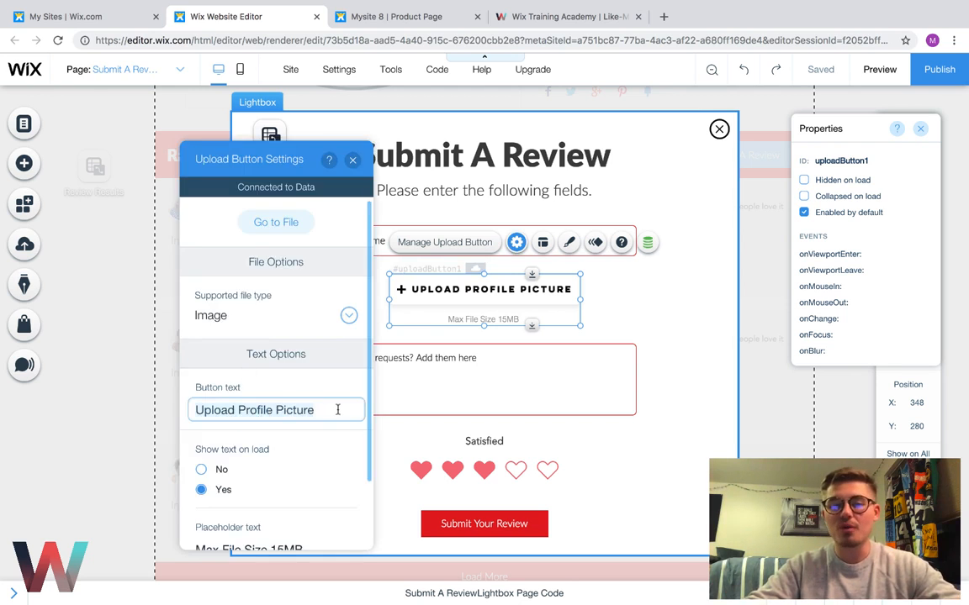
pyautogui.click(337, 409)
pyautogui.scroll(-1, 261, 463)
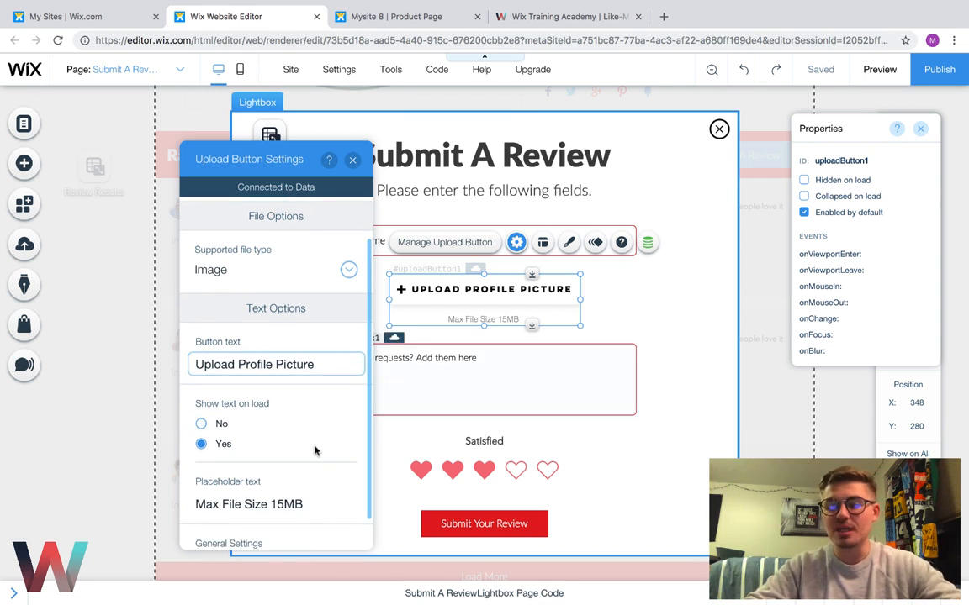
pyautogui.scroll(-1, 314, 452)
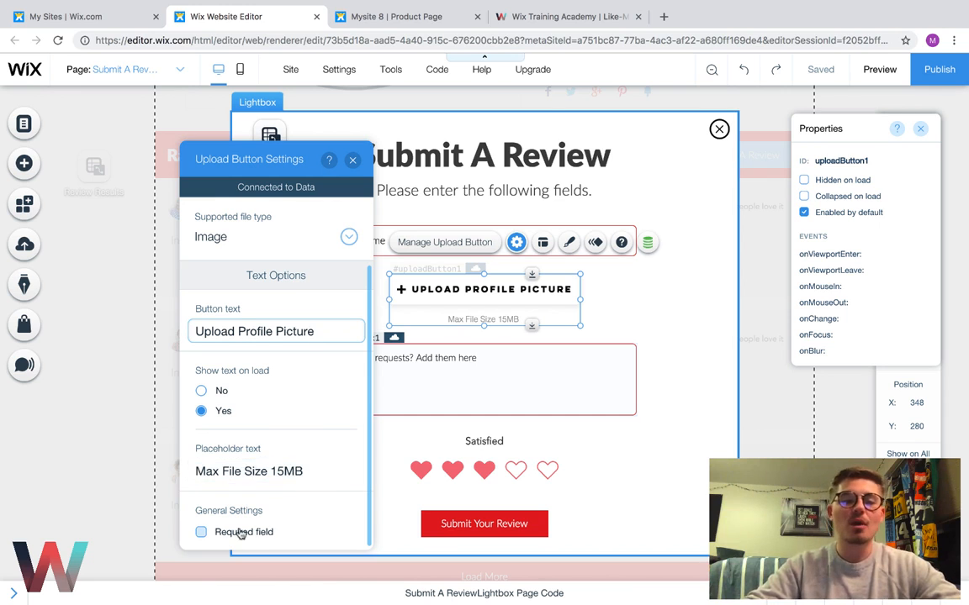
pyautogui.scroll(2, 287, 372)
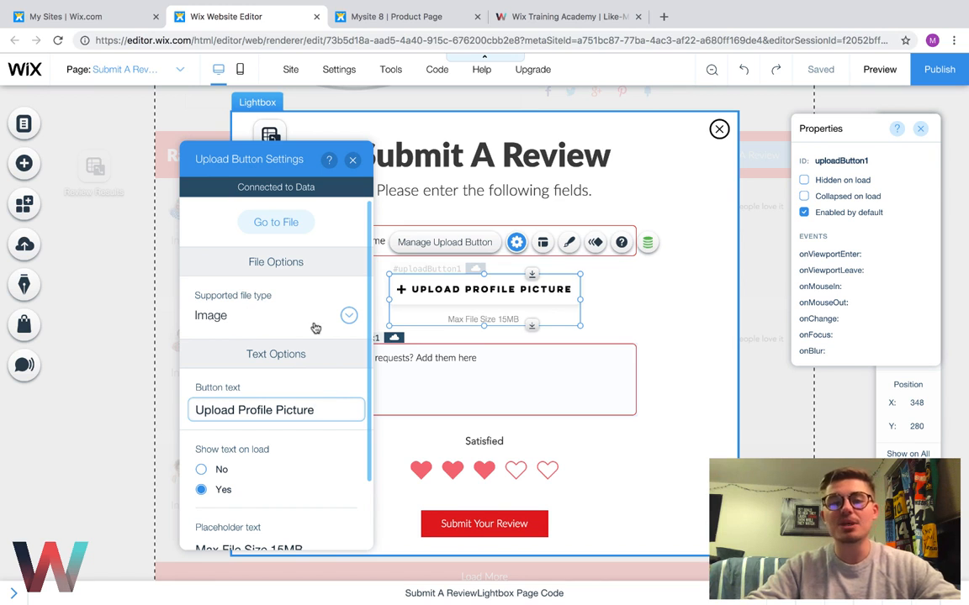
pyautogui.click(352, 160)
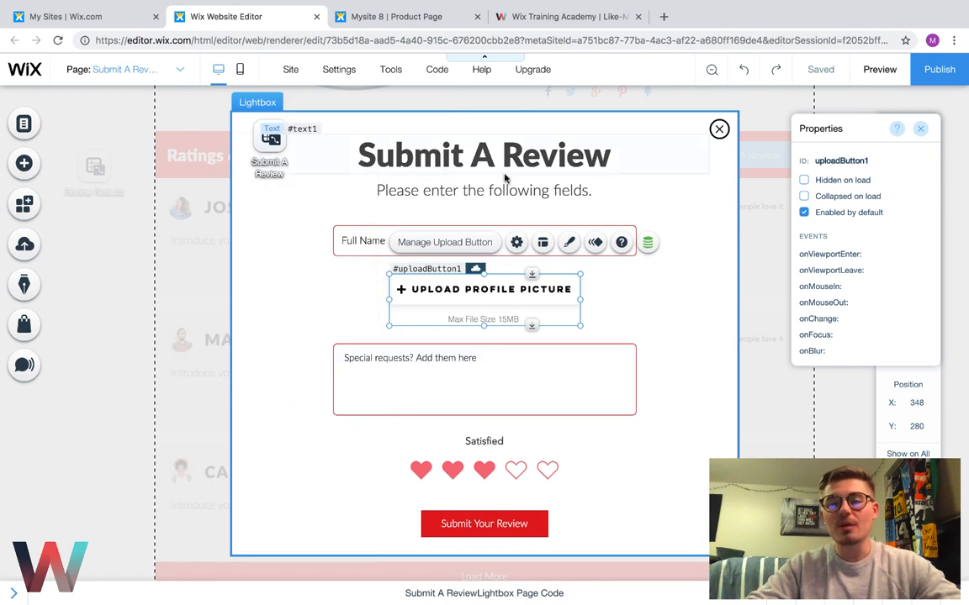
# Step: Select the lightbox's review text box and examine the text box elements available for adding
pyautogui.click(490, 375)
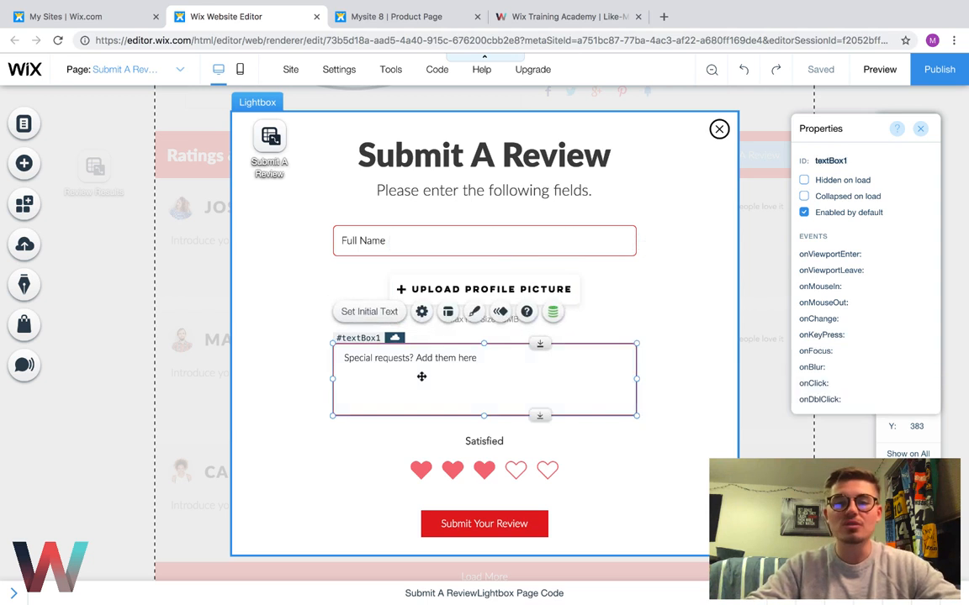
pyautogui.click(25, 164)
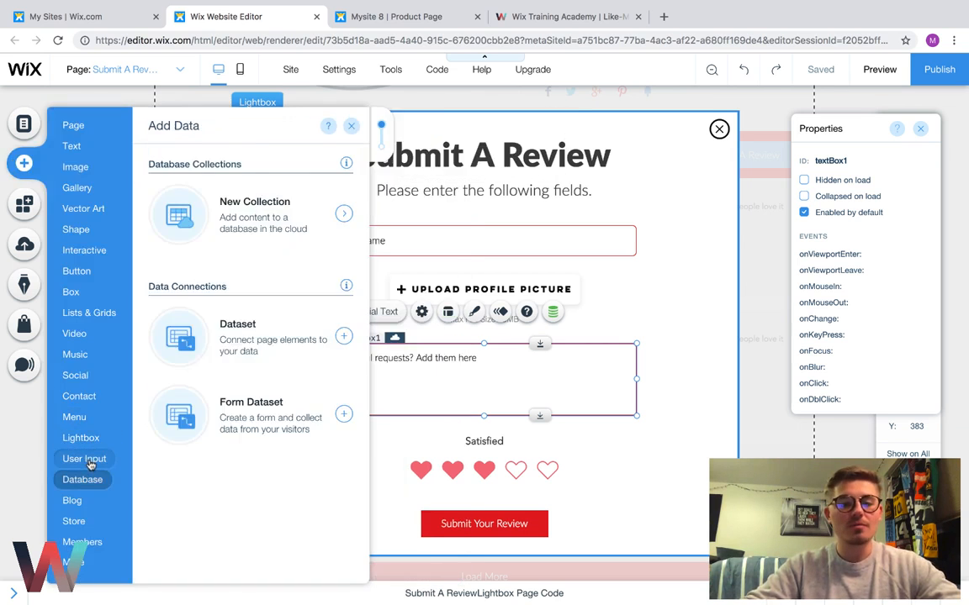
pyautogui.click(155, 125)
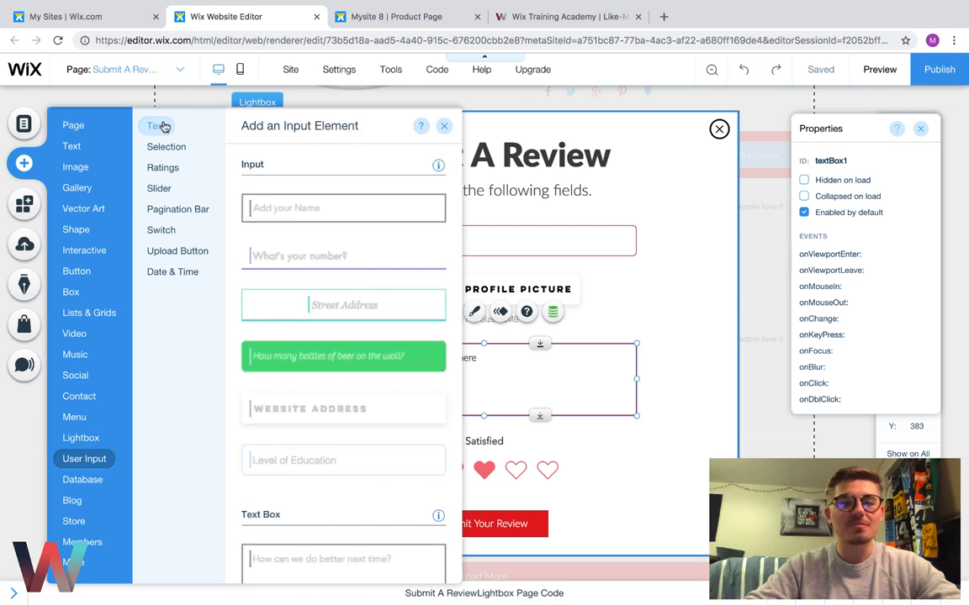
pyautogui.scroll(-5, 358, 360)
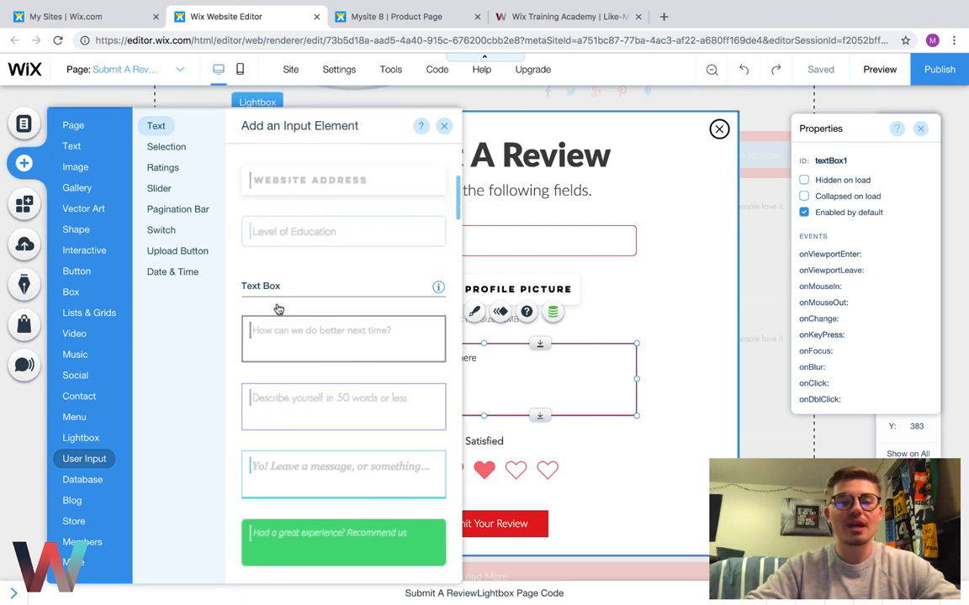
pyautogui.scroll(-3, 332, 361)
pyautogui.scroll(-3, 313, 355)
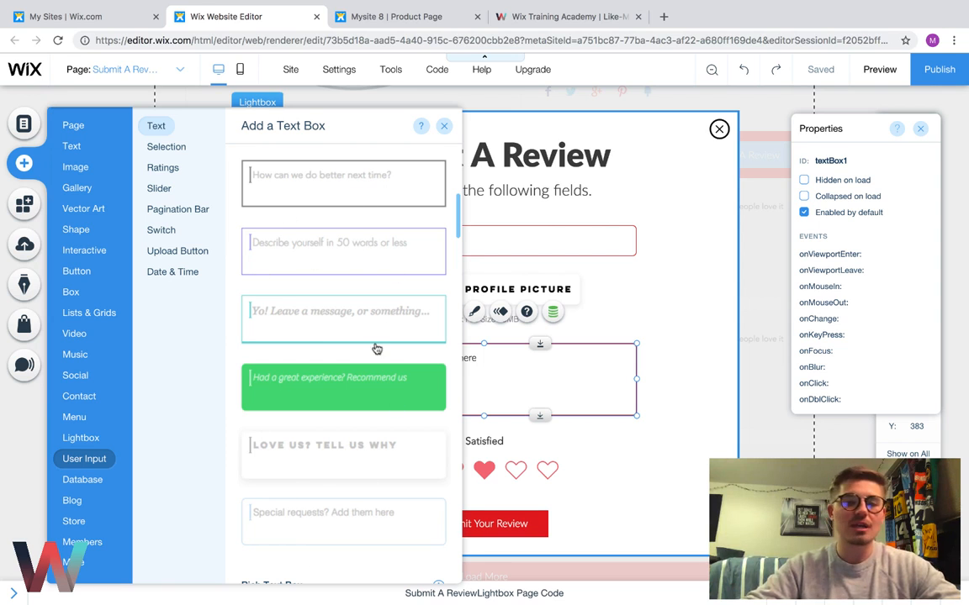
pyautogui.click(446, 127)
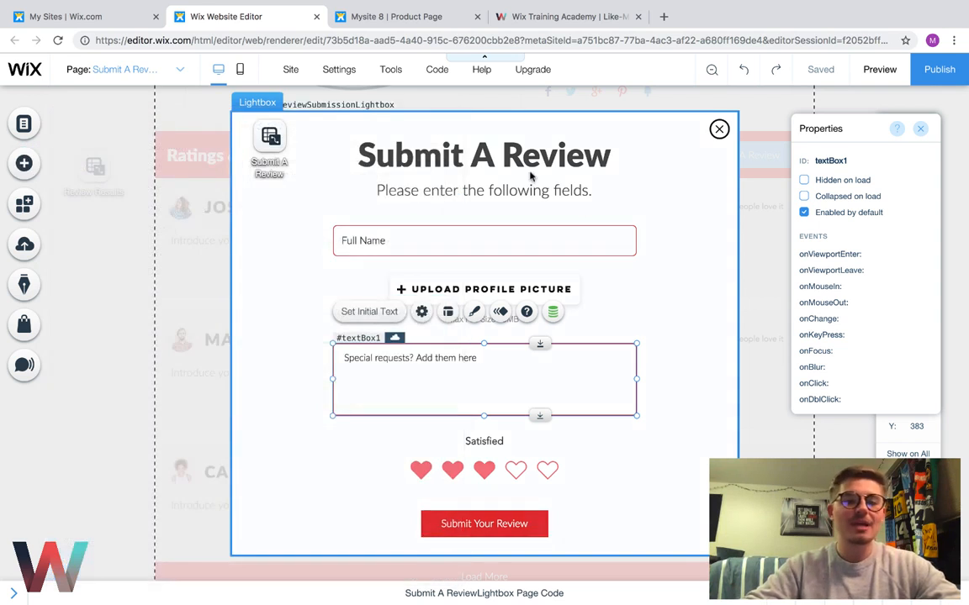
# Step: Set the review text box's placeholder content to "Submit your review here."
pyautogui.click(421, 311)
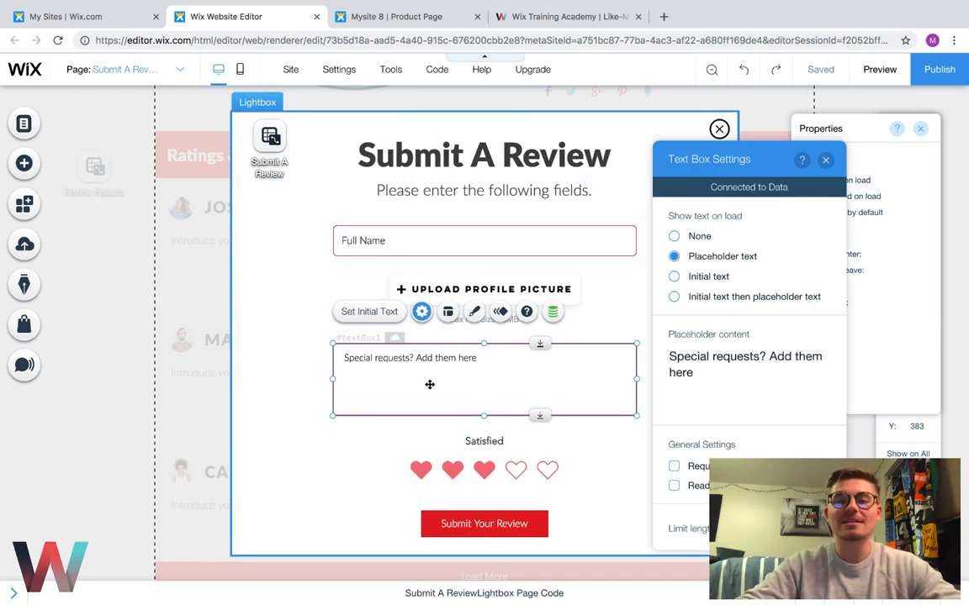
pyautogui.click(754, 364)
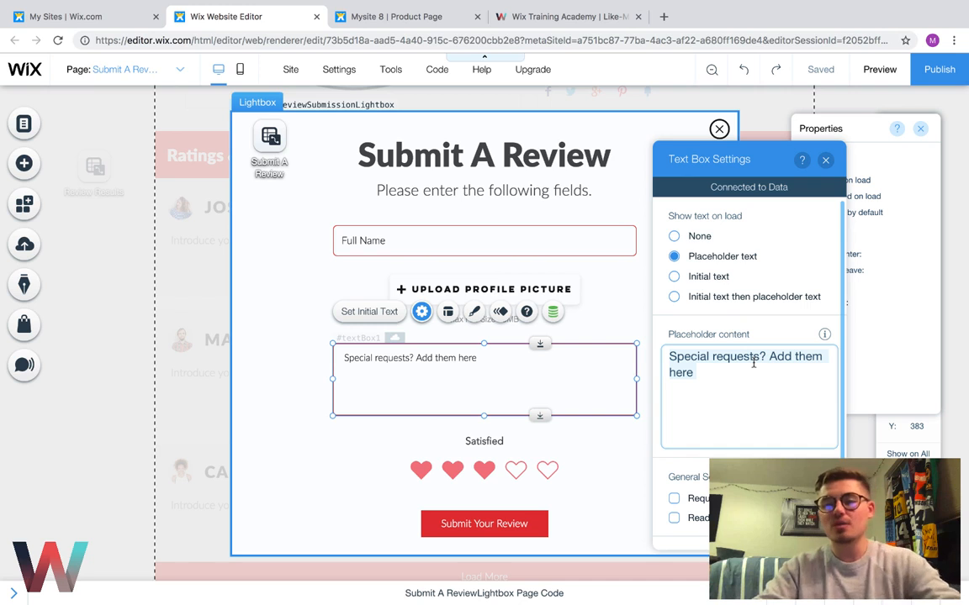
pyautogui.press('BackSpace')
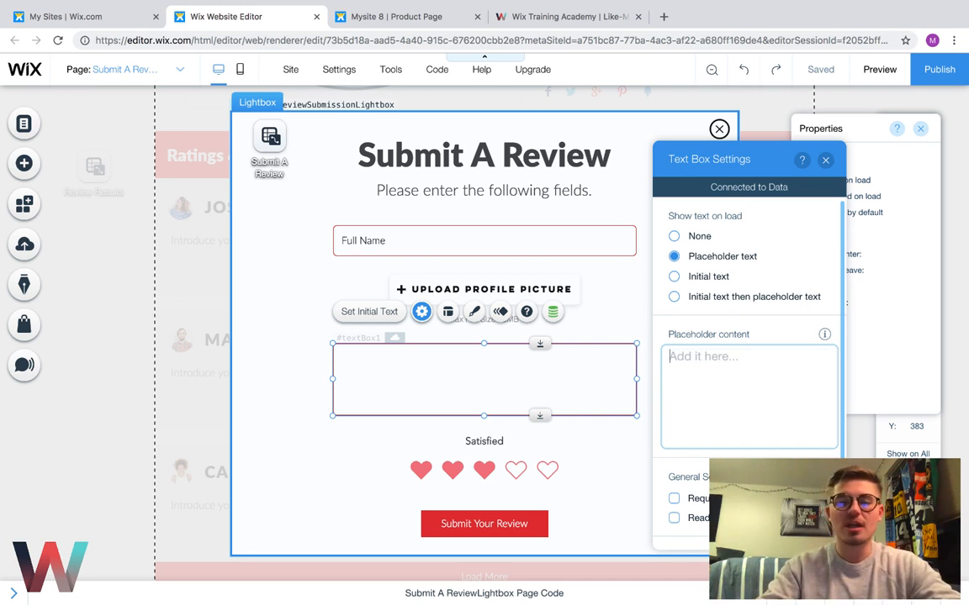
pyautogui.write('Submit ')
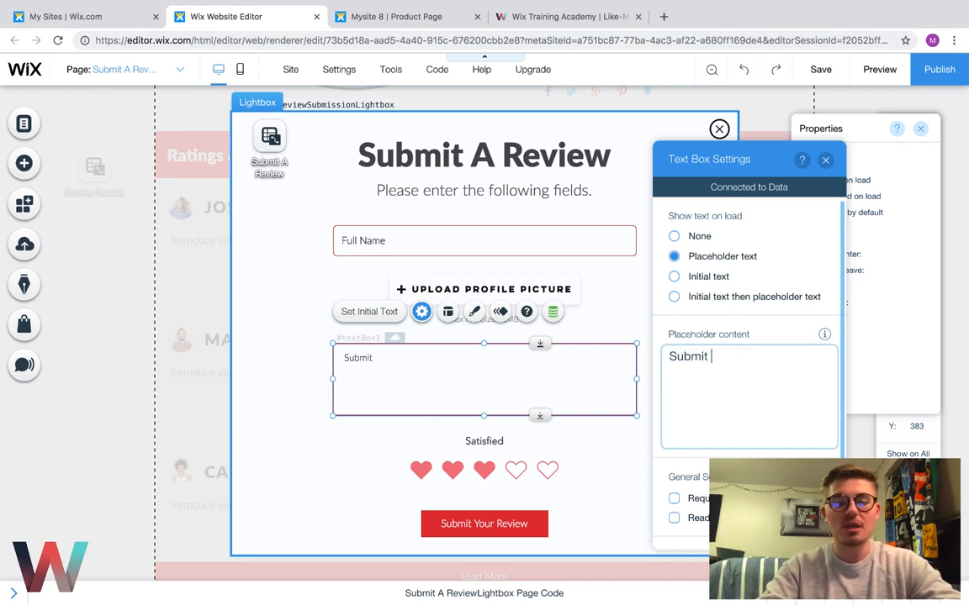
pyautogui.write('your review here.')
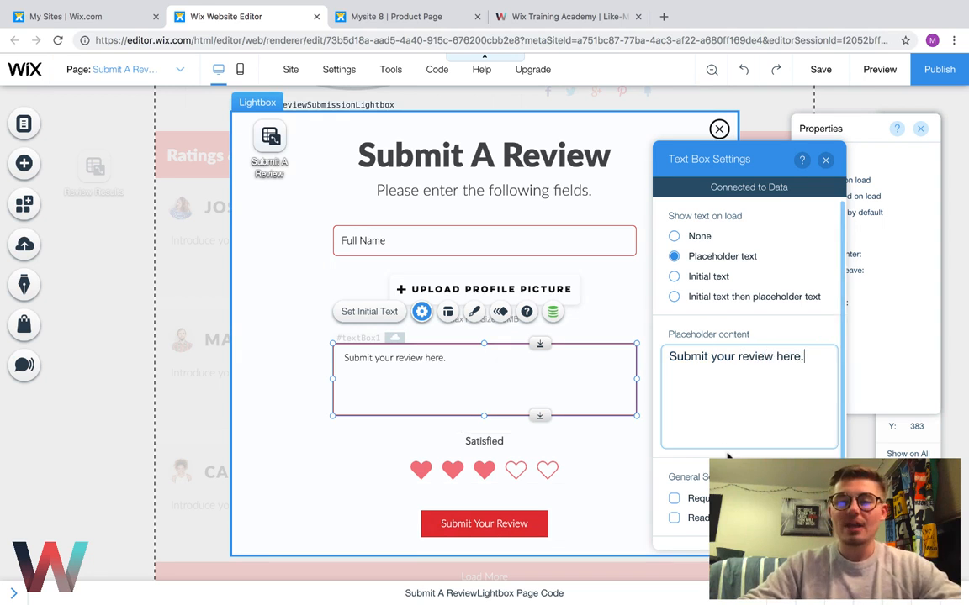
# Step: Make the review text box a required field and close its settings
pyautogui.scroll(-1, 685, 463)
pyautogui.click(675, 465)
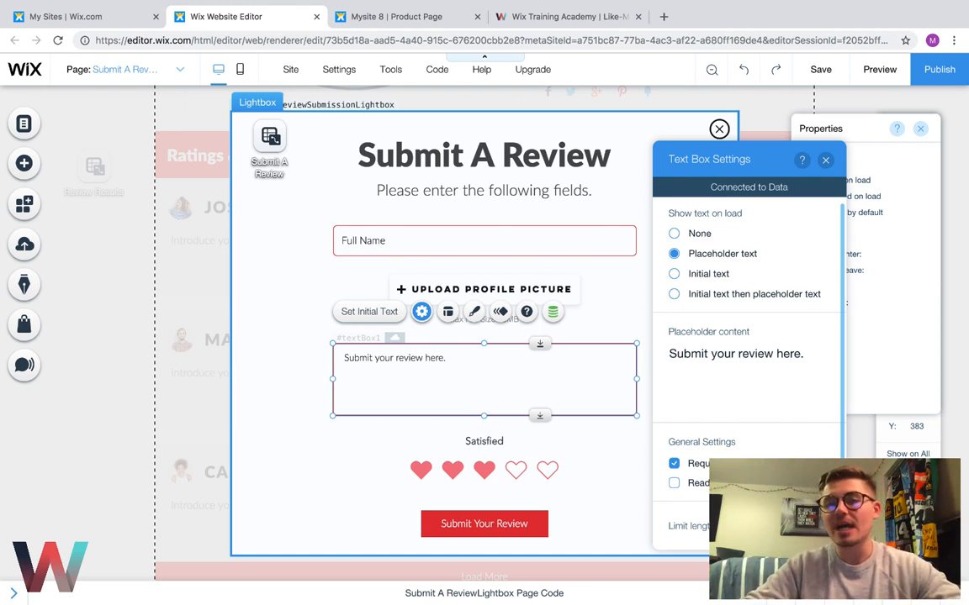
pyautogui.scroll(-1, 747, 370)
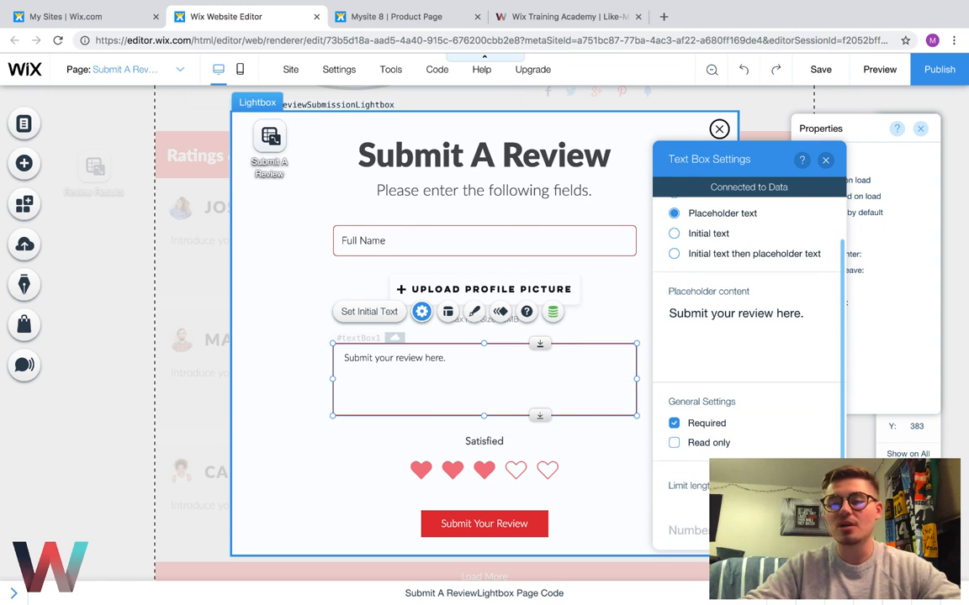
pyautogui.scroll(1, 820, 430)
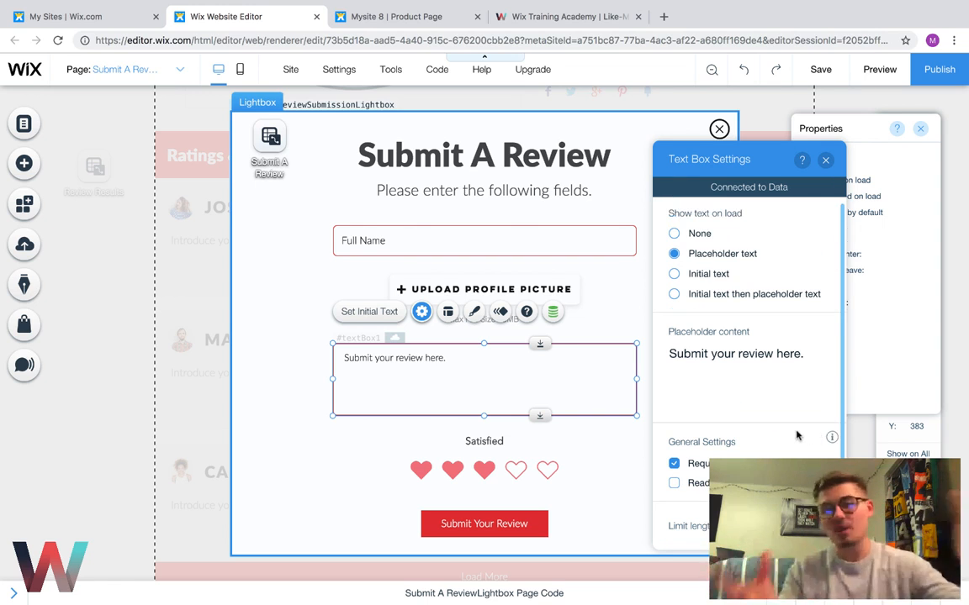
pyautogui.scroll(1, 797, 435)
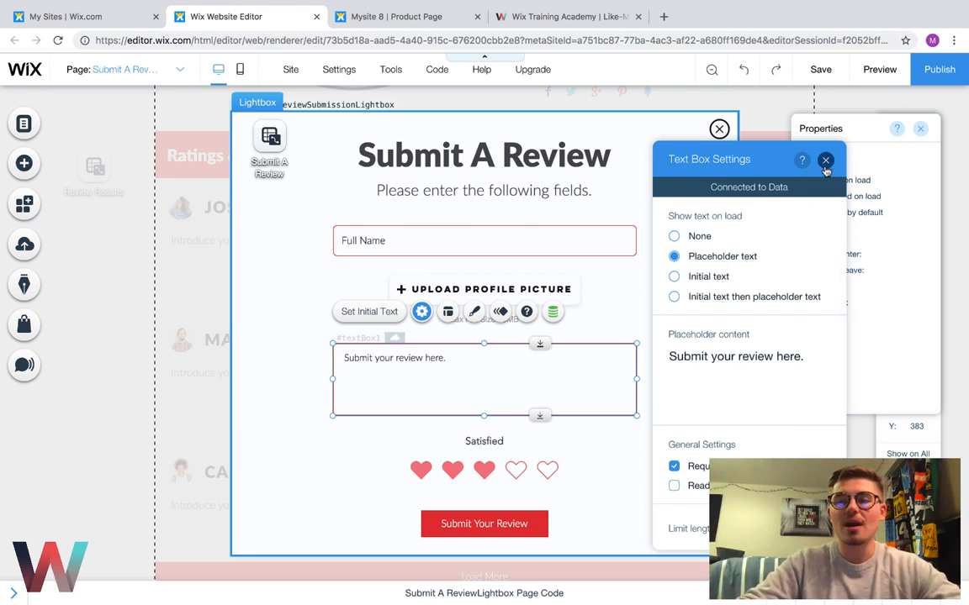
pyautogui.click(825, 160)
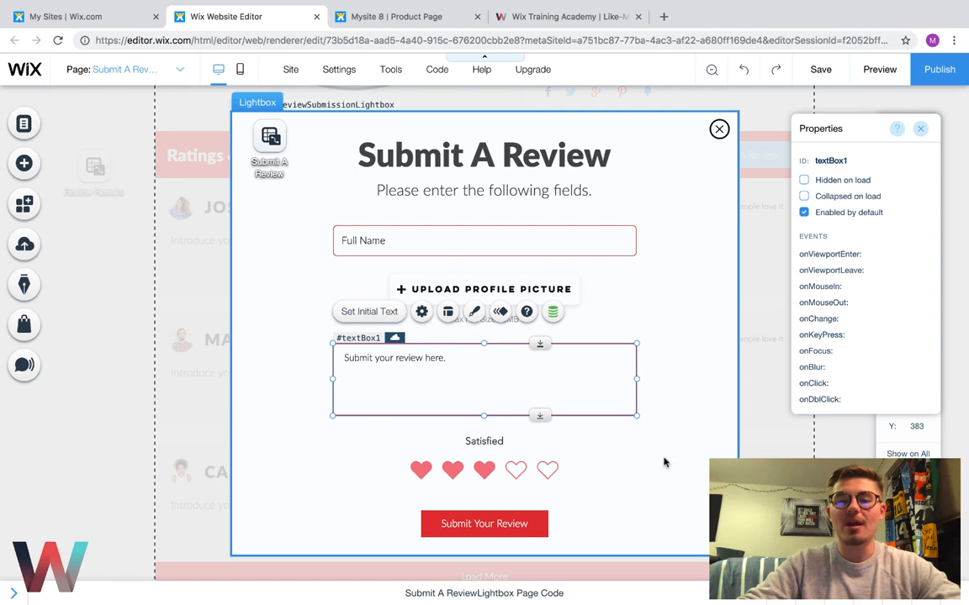
# Step: Select the lightbox's ratings input and examine the ratings elements available for adding
pyautogui.click(513, 467)
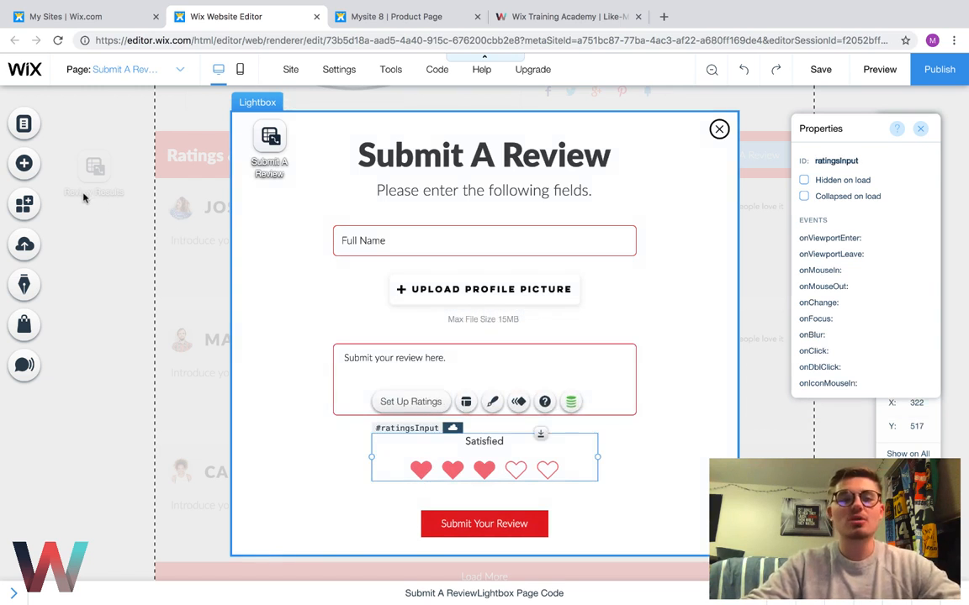
pyautogui.click(23, 165)
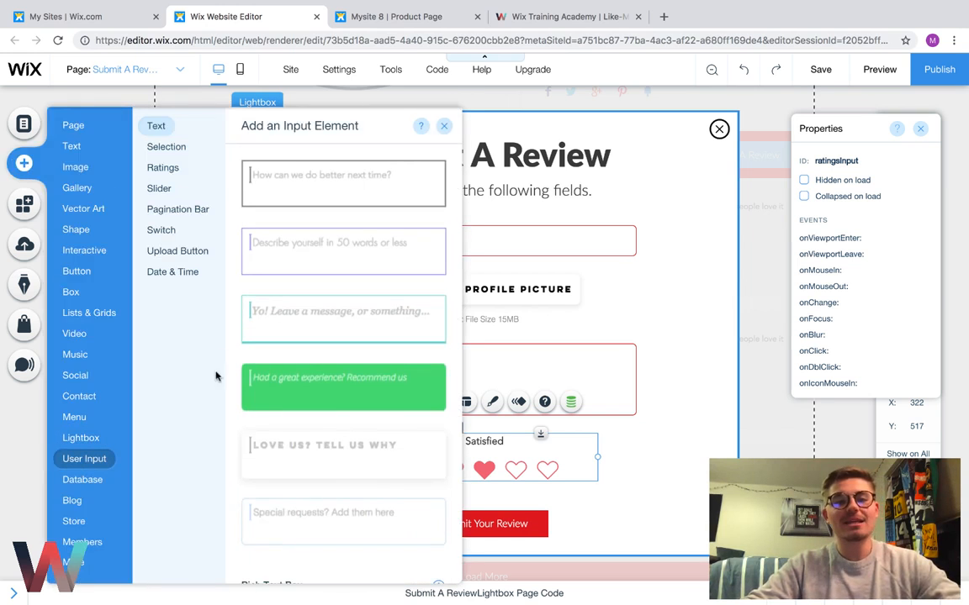
pyautogui.click(162, 168)
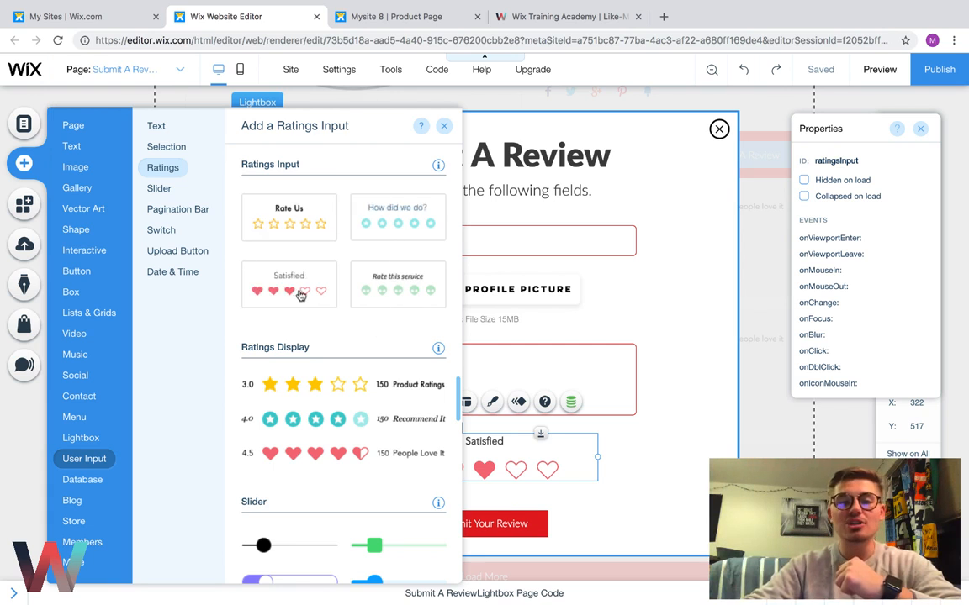
pyautogui.click(443, 128)
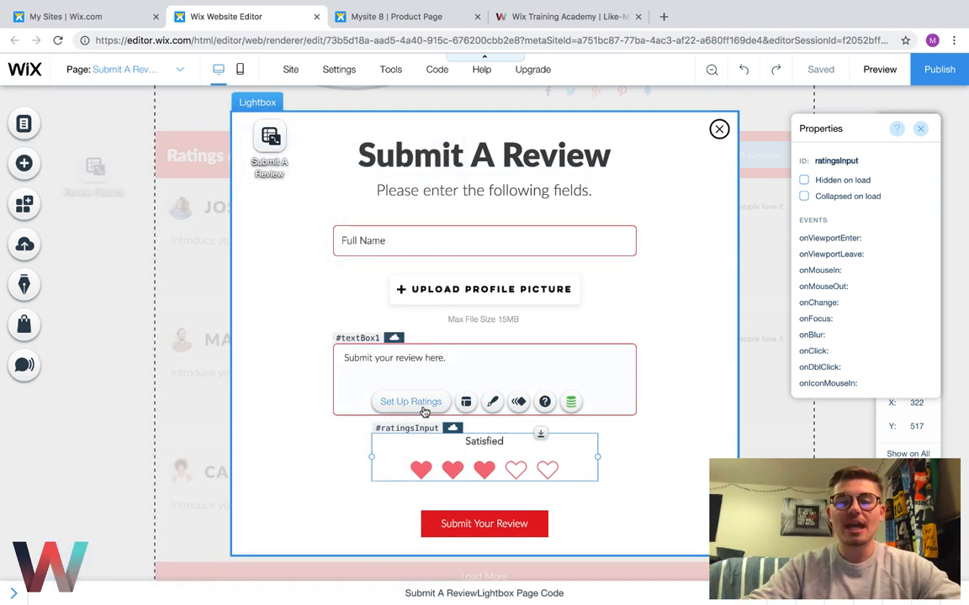
# Step: Make the lightbox's ratings input a required field in its settings
pyautogui.click(423, 407)
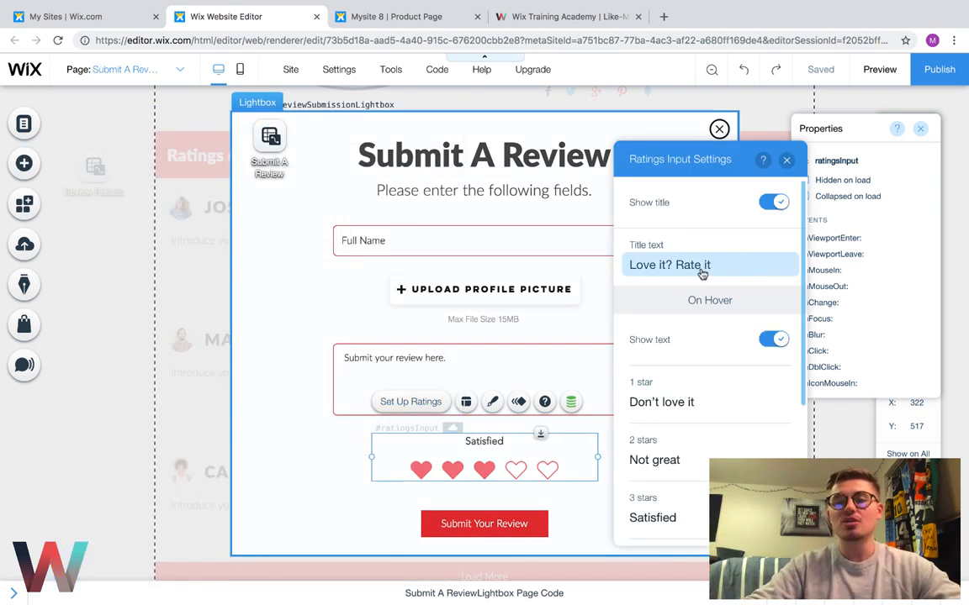
pyautogui.scroll(-2, 703, 345)
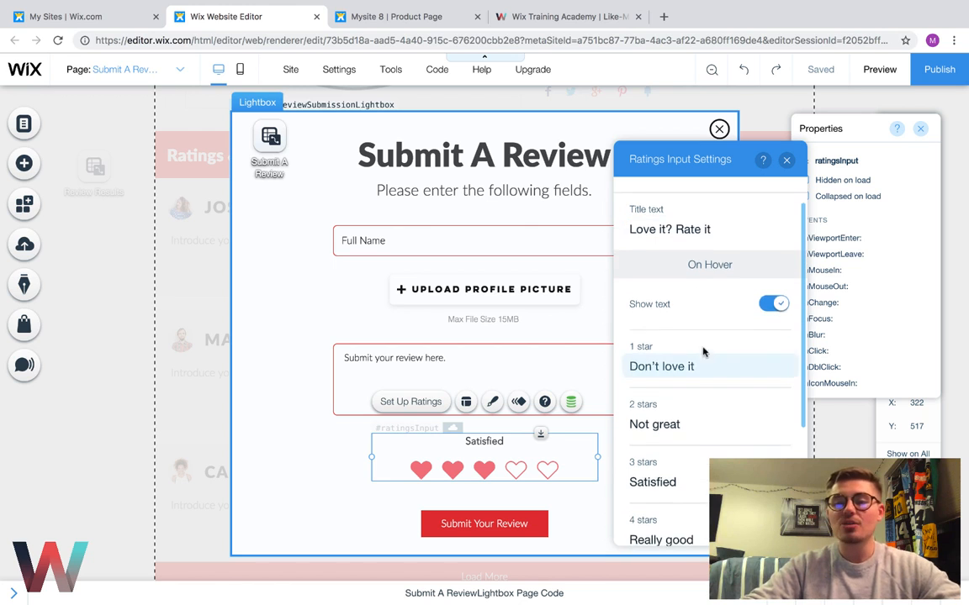
pyautogui.scroll(-2, 671, 374)
pyautogui.scroll(-2, 673, 370)
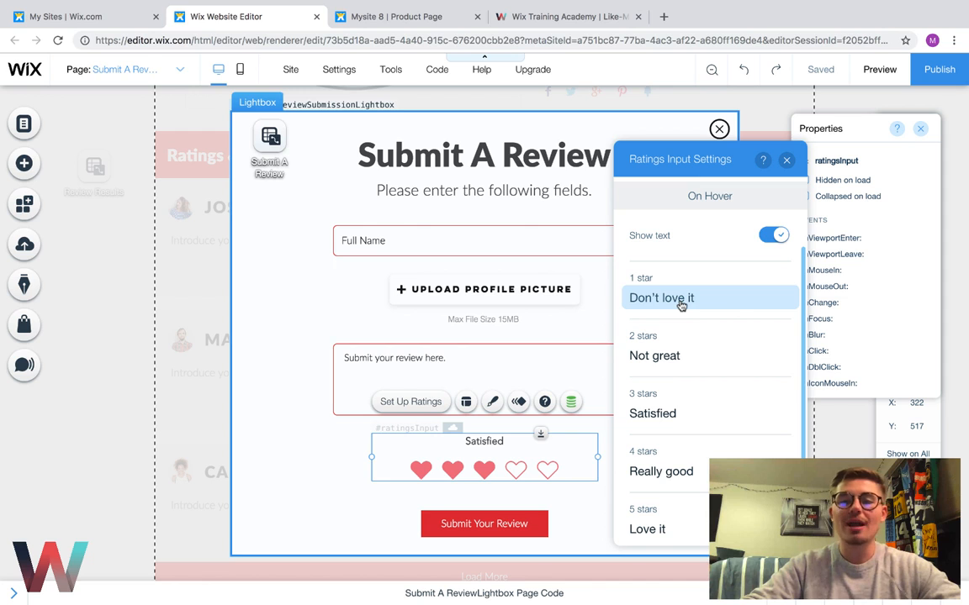
pyautogui.scroll(-2, 710, 335)
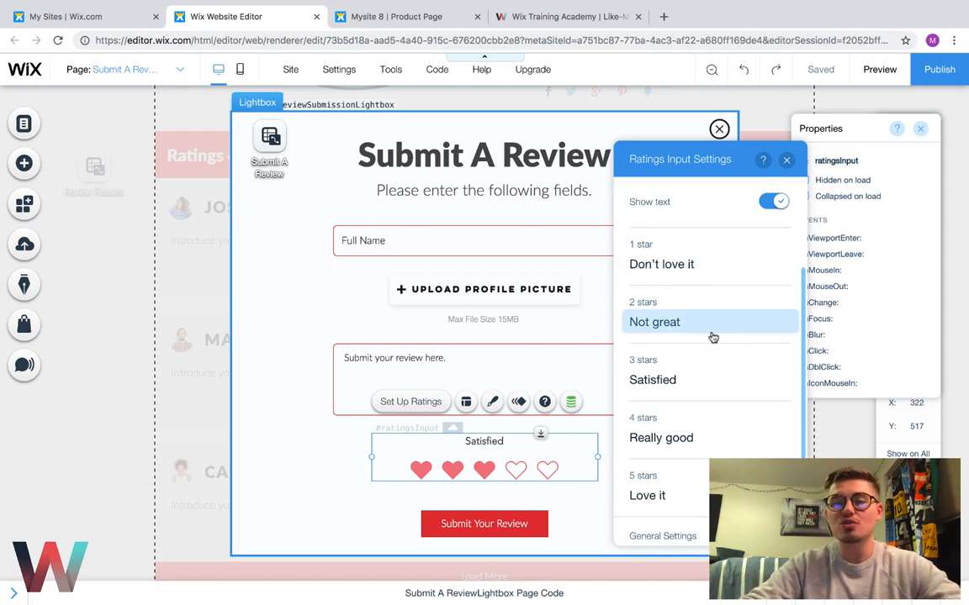
pyautogui.scroll(-4, 713, 338)
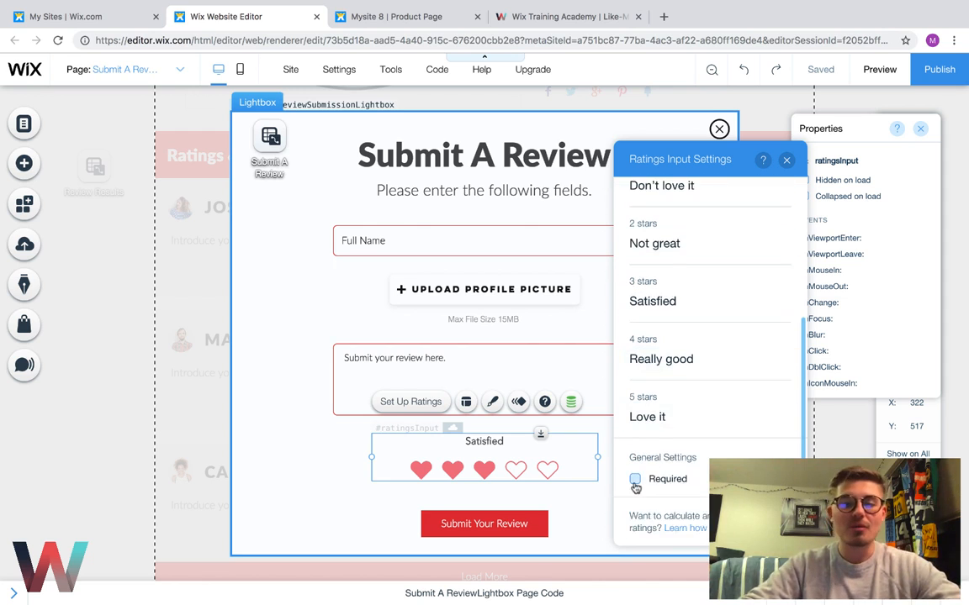
# Step: Examine the ratings input's title and the hover text for each star level, and close its settings
pyautogui.scroll(4, 698, 345)
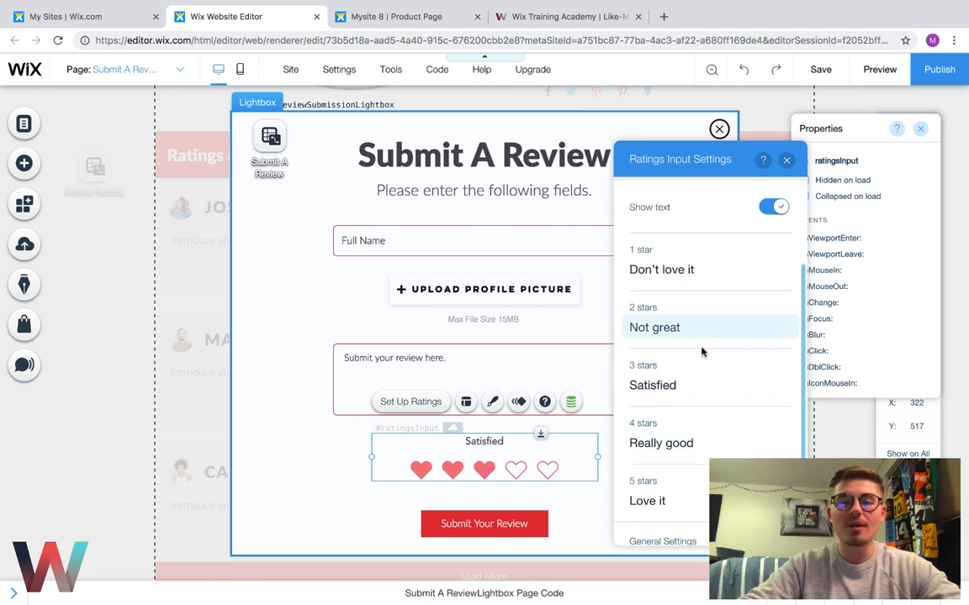
pyautogui.scroll(3, 690, 383)
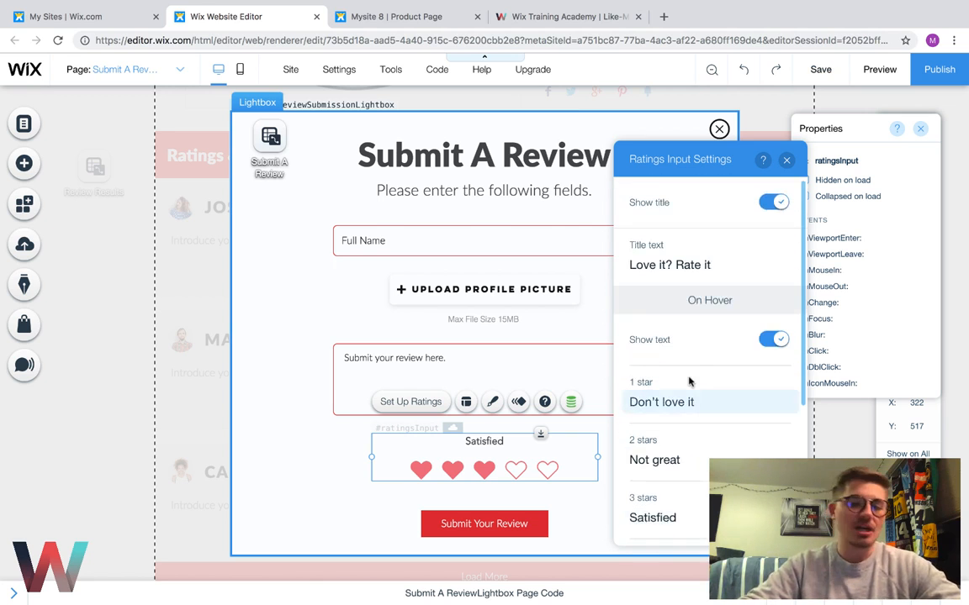
pyautogui.scroll(-2, 688, 383)
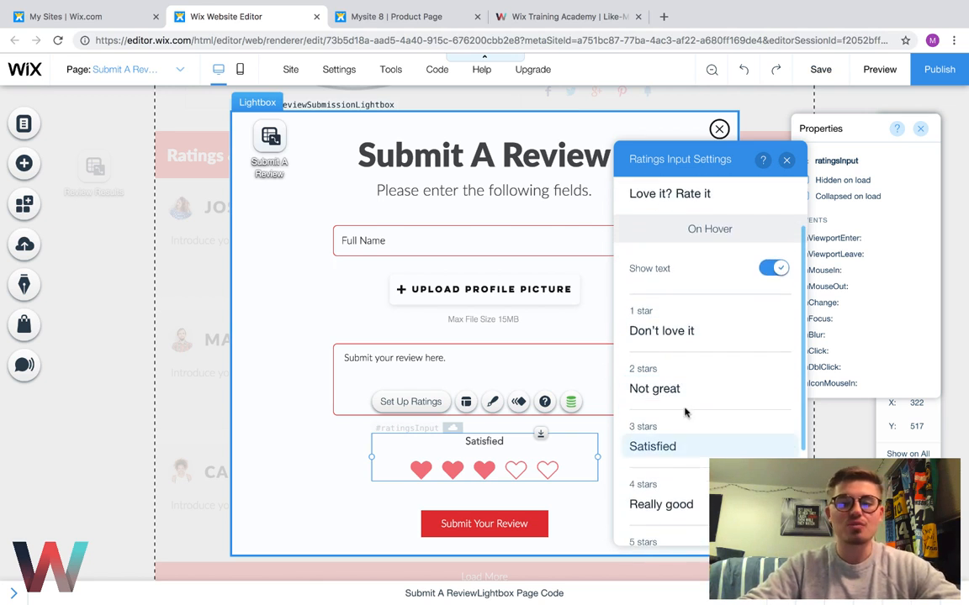
pyautogui.scroll(-2, 686, 412)
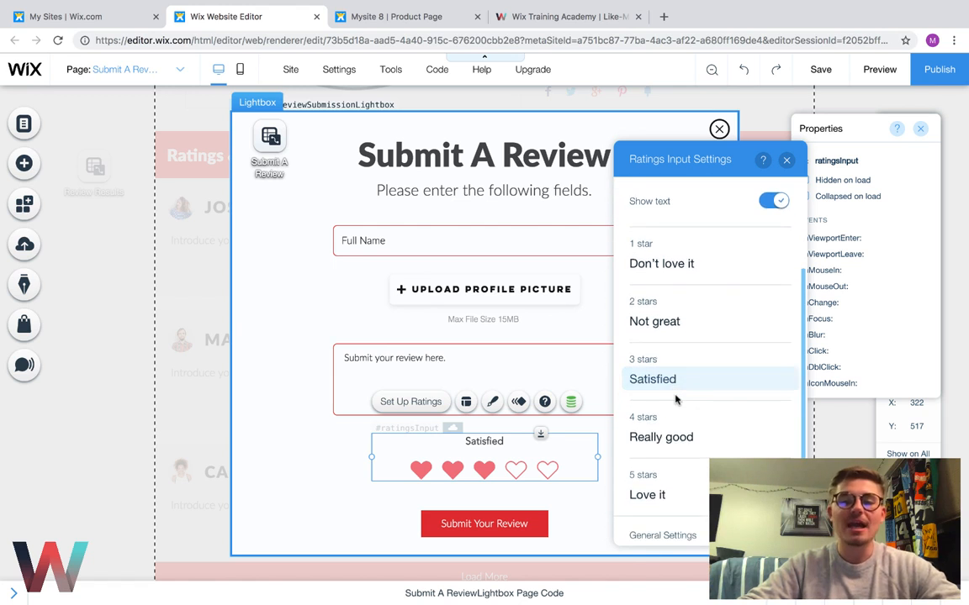
pyautogui.scroll(-1, 675, 401)
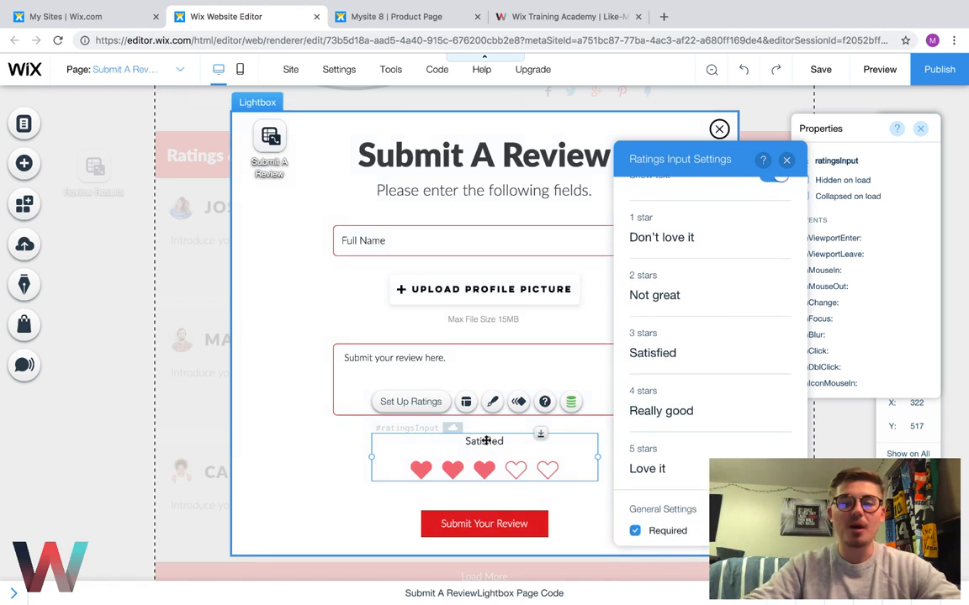
pyautogui.scroll(5, 664, 404)
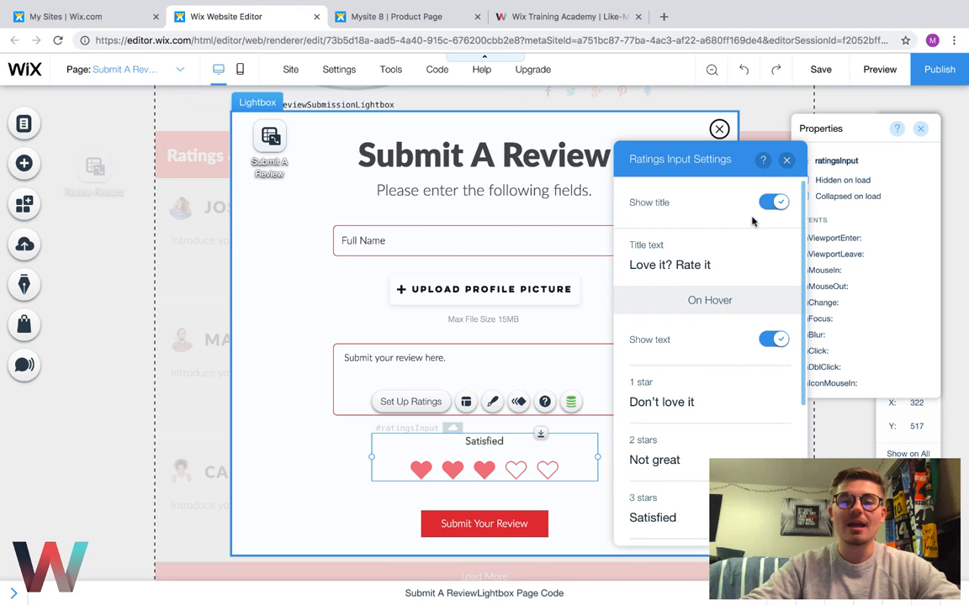
pyautogui.click(787, 159)
# Step: Examine the icon designs available for the ratings input and deselect it
pyautogui.click(491, 401)
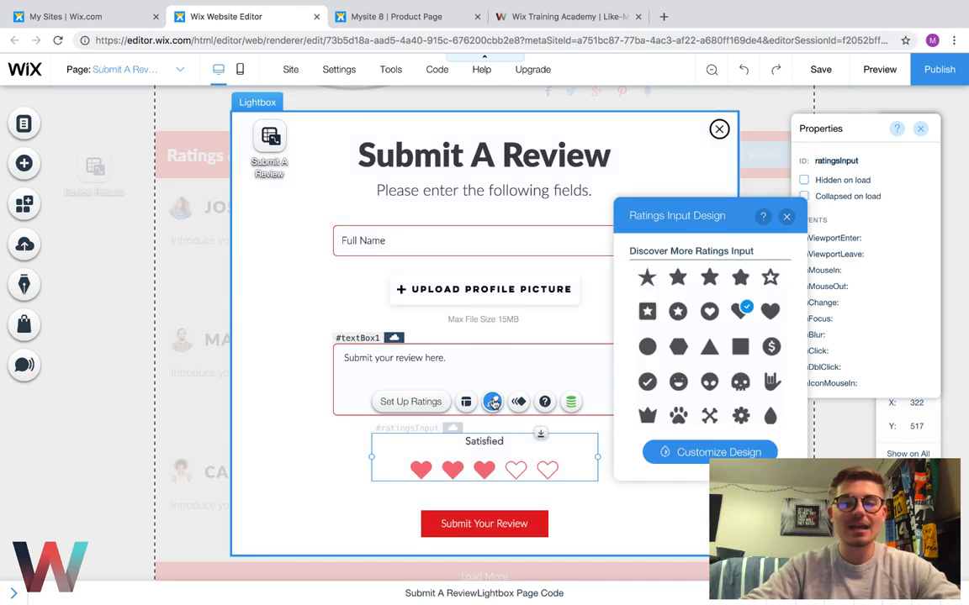
pyautogui.click(786, 218)
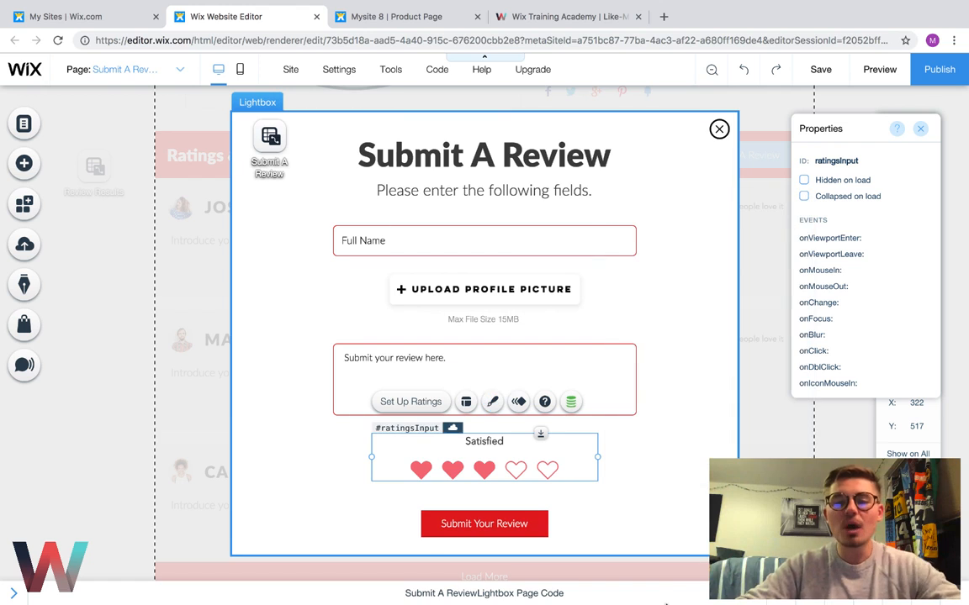
pyautogui.click(671, 516)
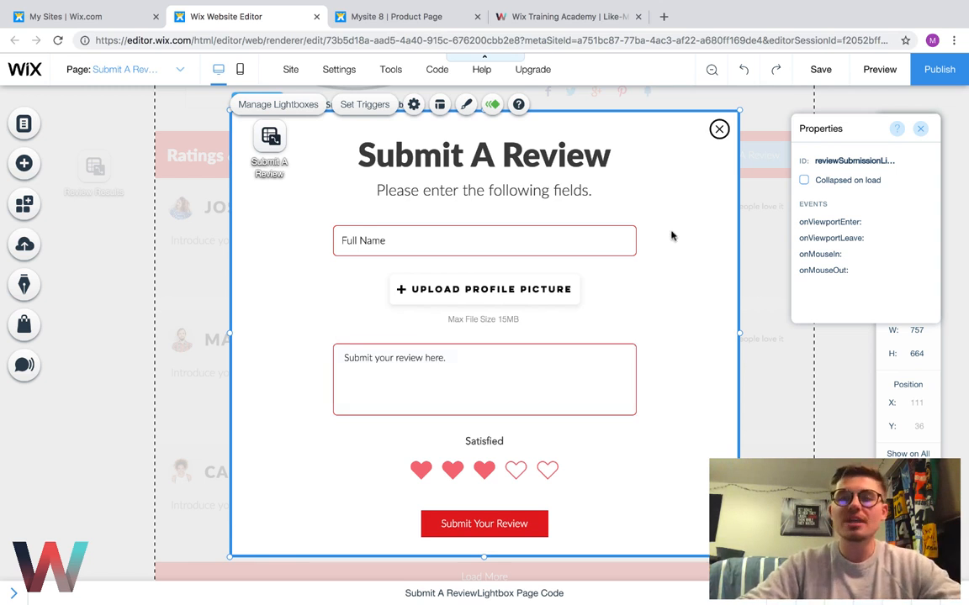
# Step: Connect the Full Name input's value to ReviewerName (Text) in the Submit A Review dataset
pyautogui.click(503, 242)
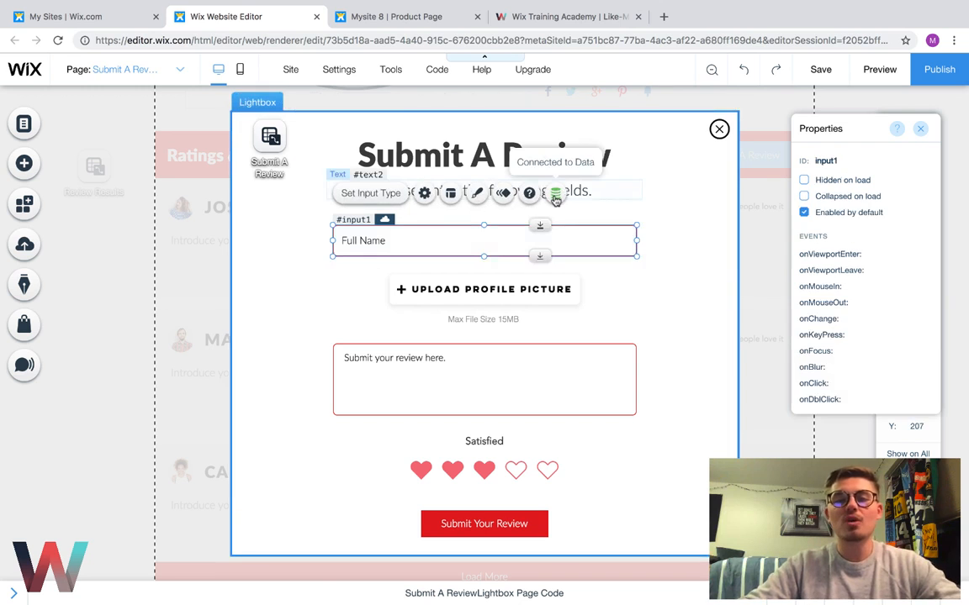
pyautogui.click(555, 194)
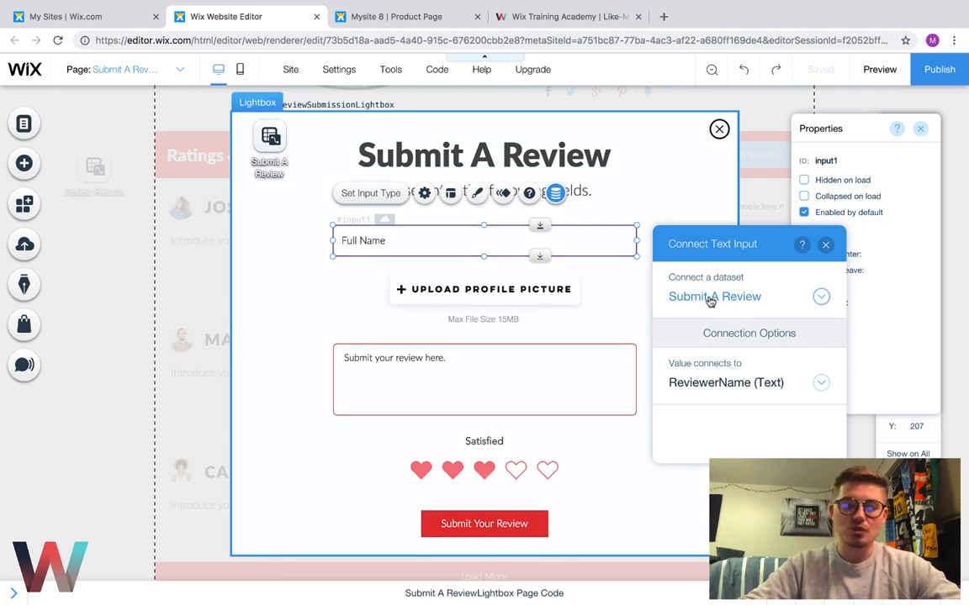
pyautogui.click(739, 385)
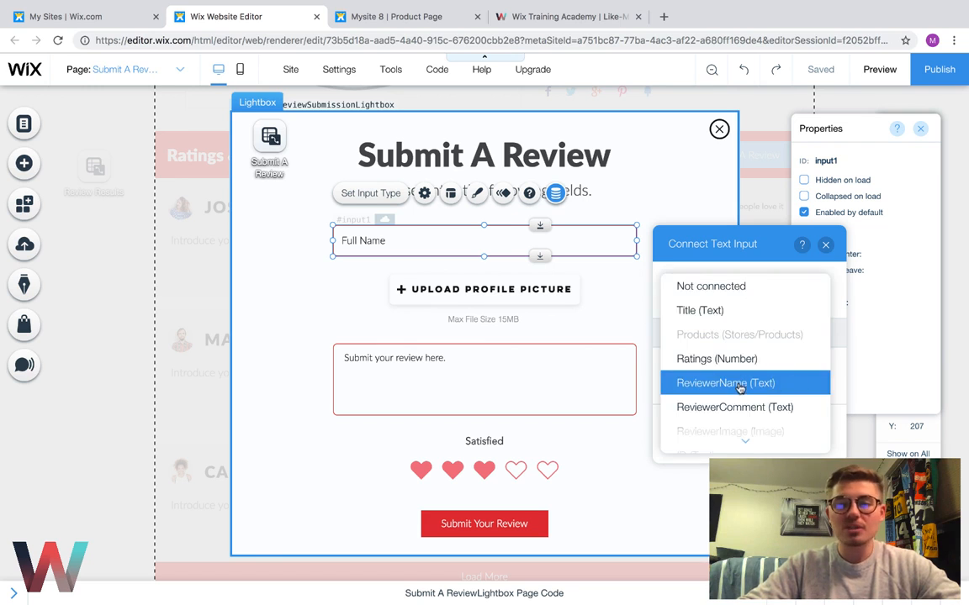
pyautogui.click(739, 386)
pyautogui.click(825, 244)
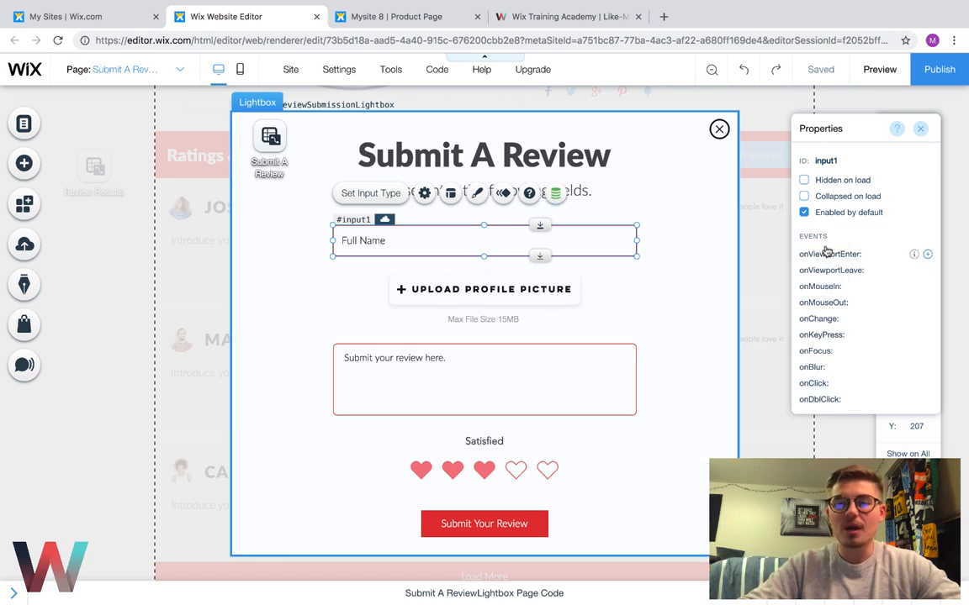
# Step: Check the data connections of the profile picture upload button and the review text box
pyautogui.click(506, 294)
pyautogui.click(648, 242)
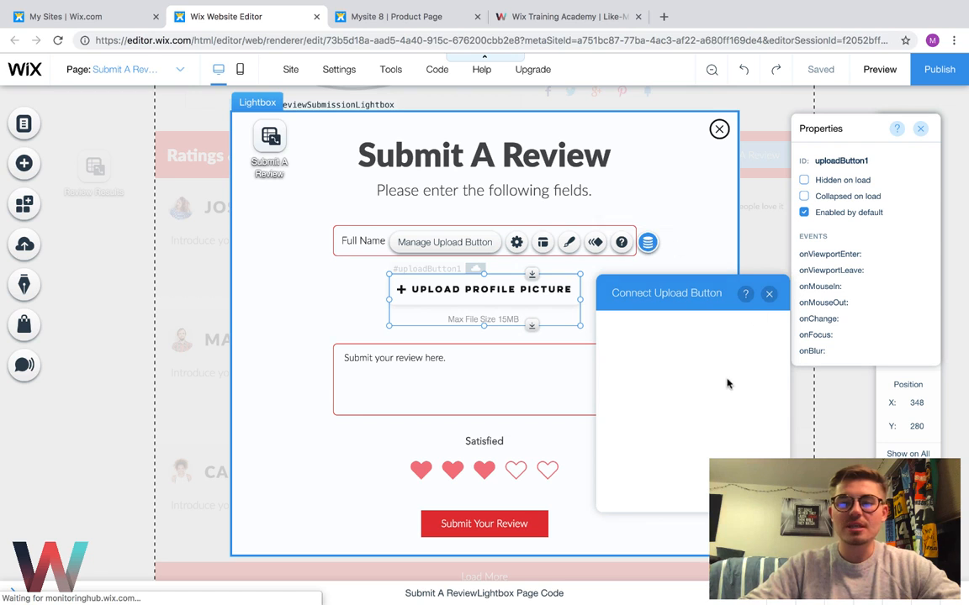
pyautogui.click(771, 293)
pyautogui.click(508, 390)
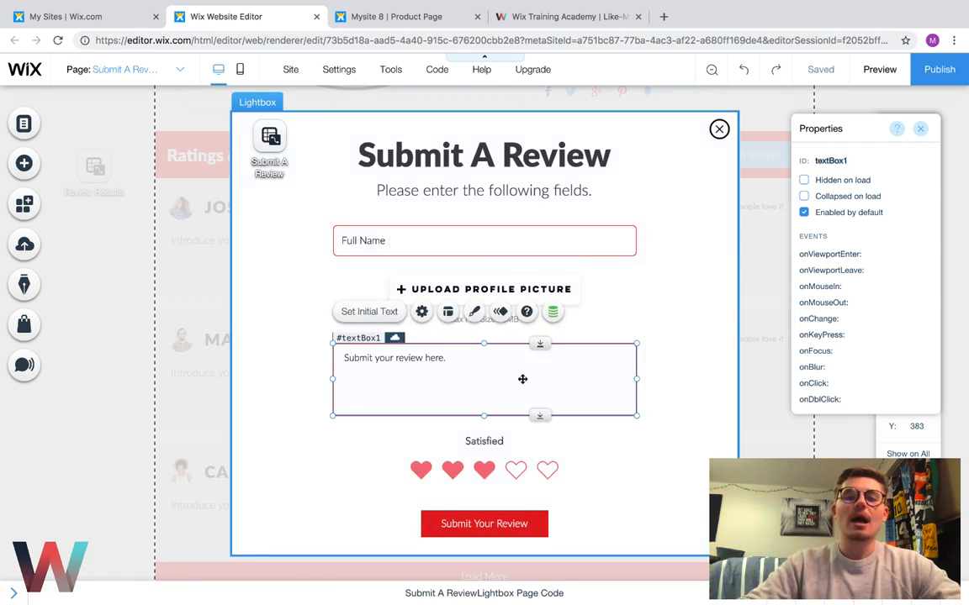
pyautogui.click(552, 312)
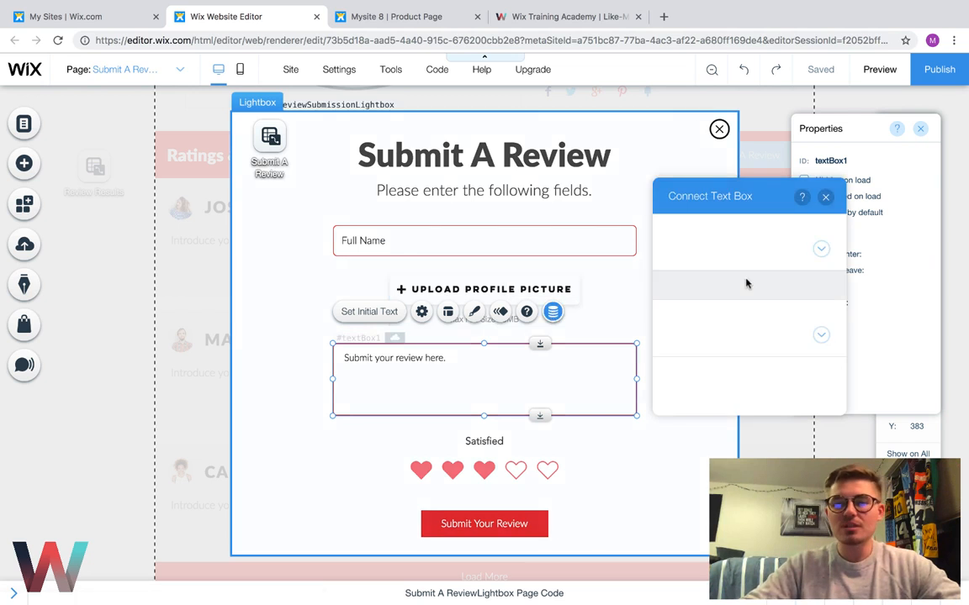
pyautogui.click(826, 198)
# Step: Connect the ratings input's value to Ratings (Number) in the Submit A Review dataset
pyautogui.click(516, 461)
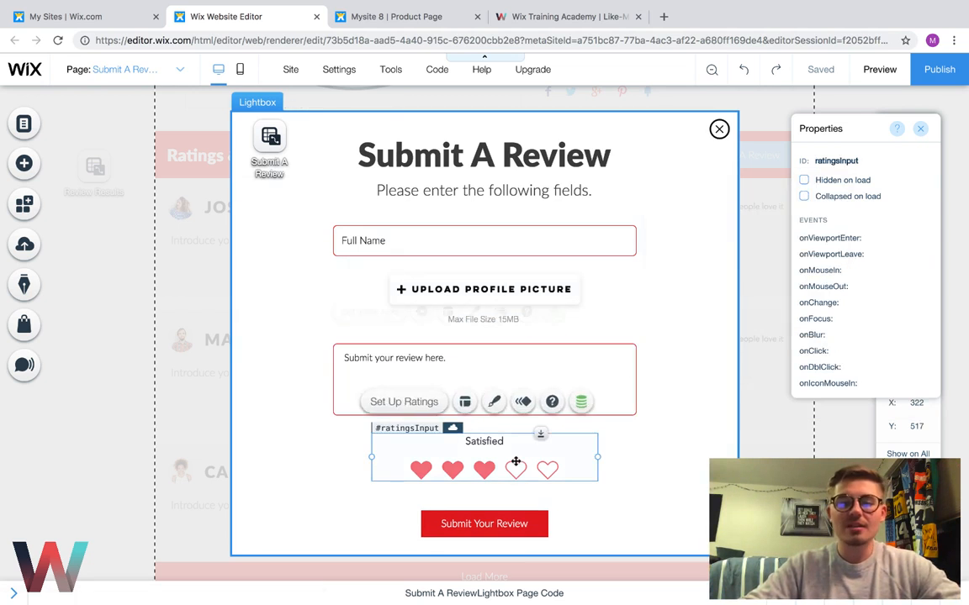
pyautogui.click(569, 401)
pyautogui.click(679, 400)
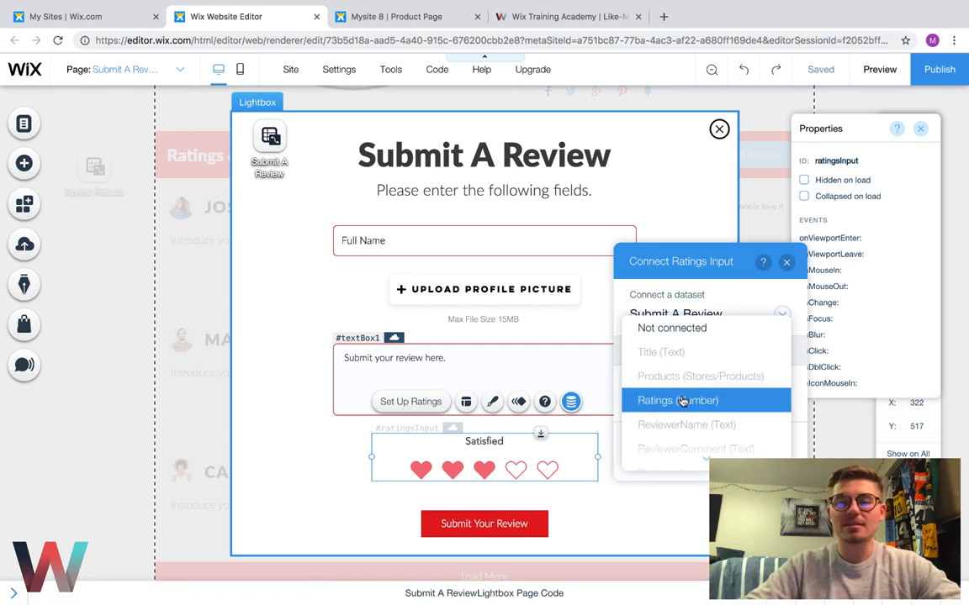
pyautogui.click(682, 401)
pyautogui.click(787, 262)
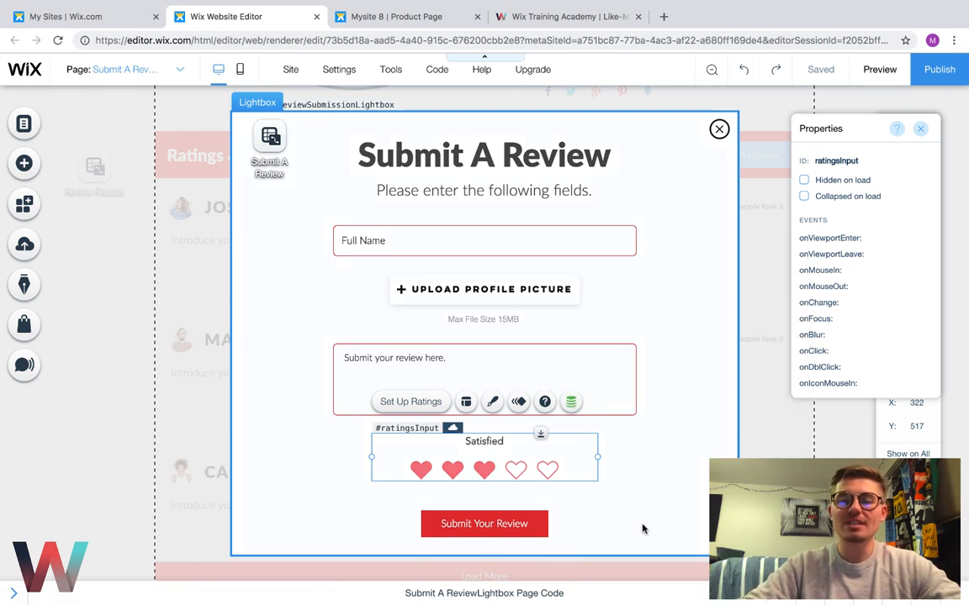
pyautogui.click(646, 515)
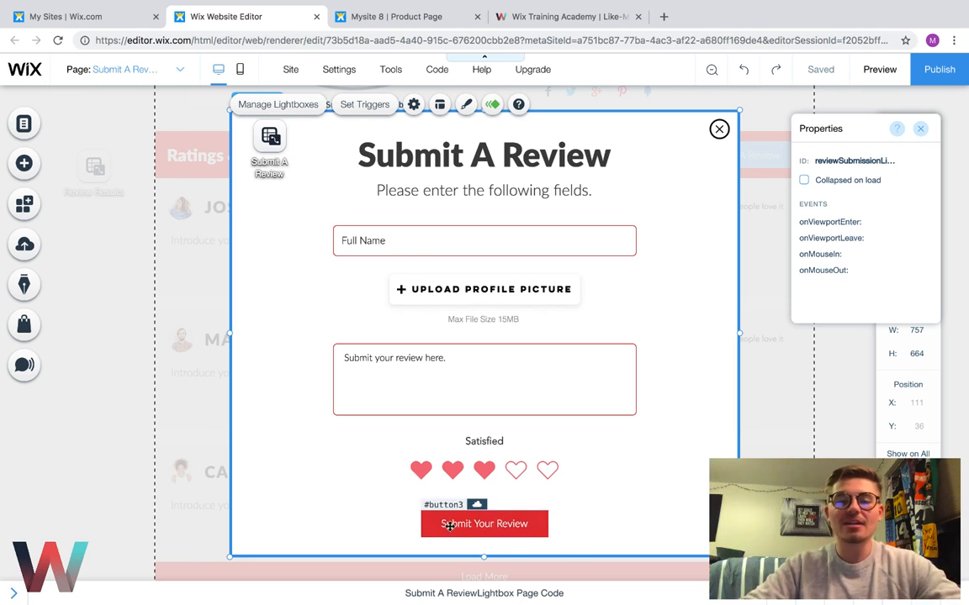
# Step: Examine the button elements available for adding to the lightbox
pyautogui.click(30, 166)
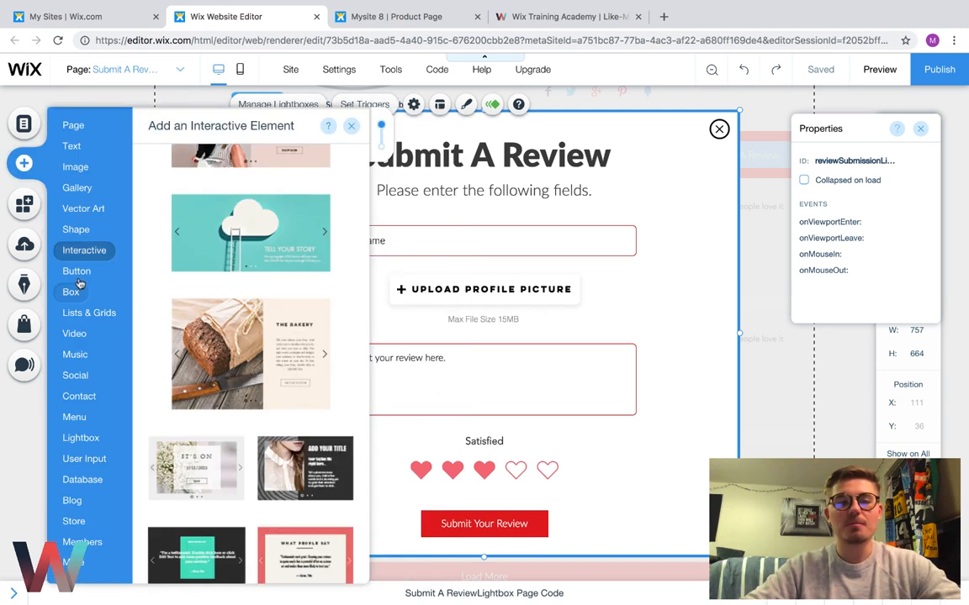
pyautogui.moveTo(79, 280)
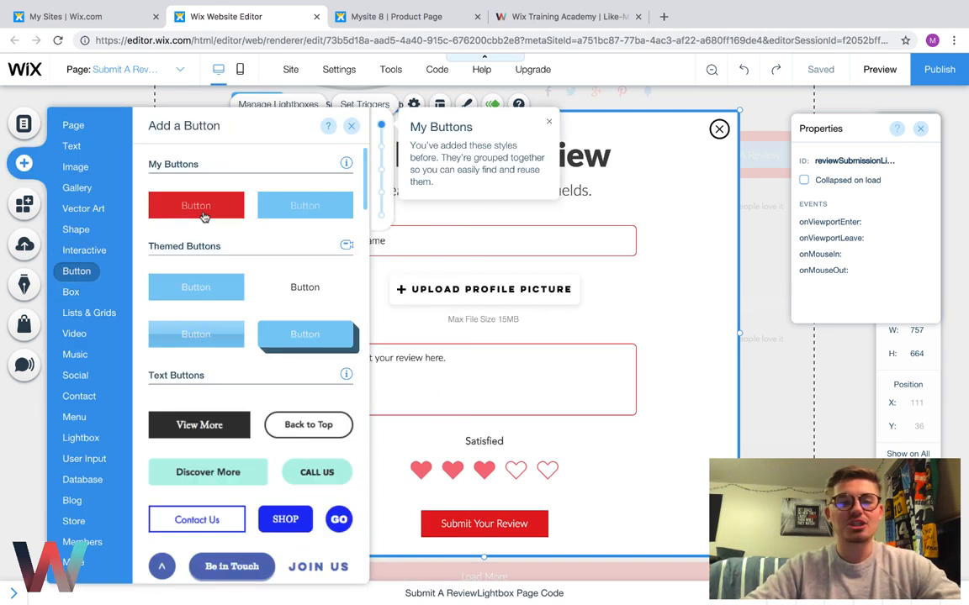
pyautogui.click(354, 128)
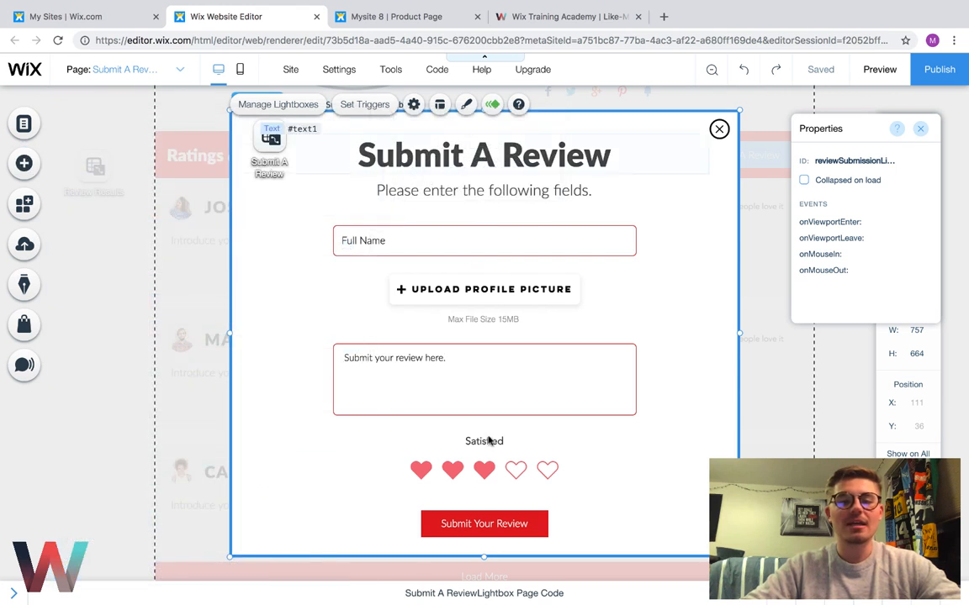
# Step: Connect the Submit Your Review button's link to the Submit action of the Submit A Review dataset
pyautogui.click(508, 523)
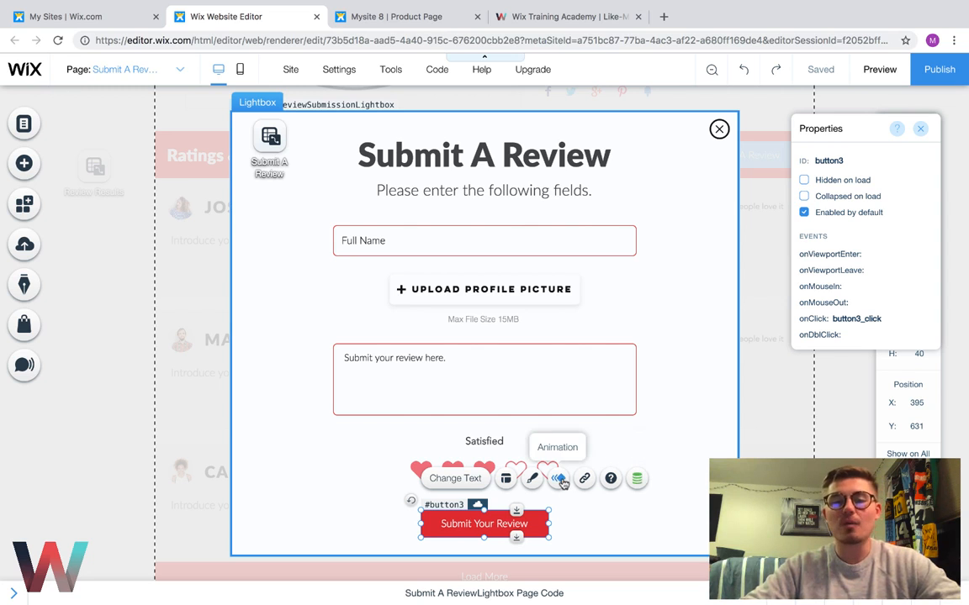
pyautogui.click(636, 481)
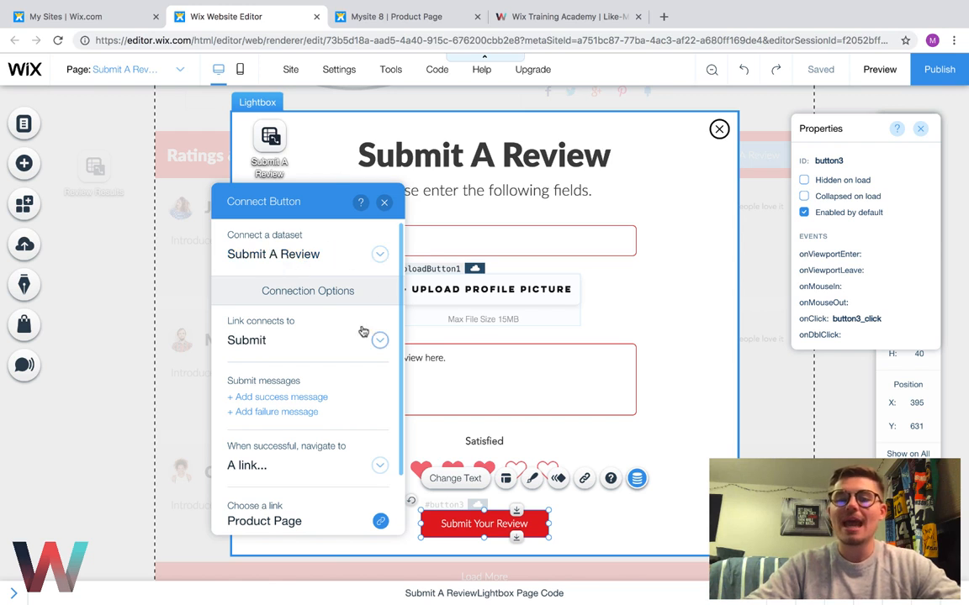
pyautogui.click(280, 347)
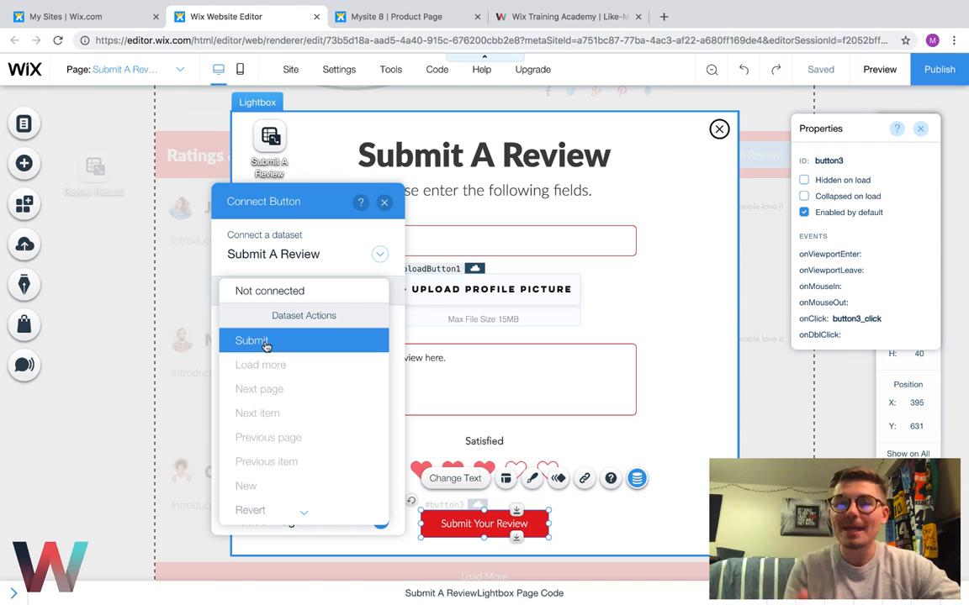
pyautogui.click(263, 342)
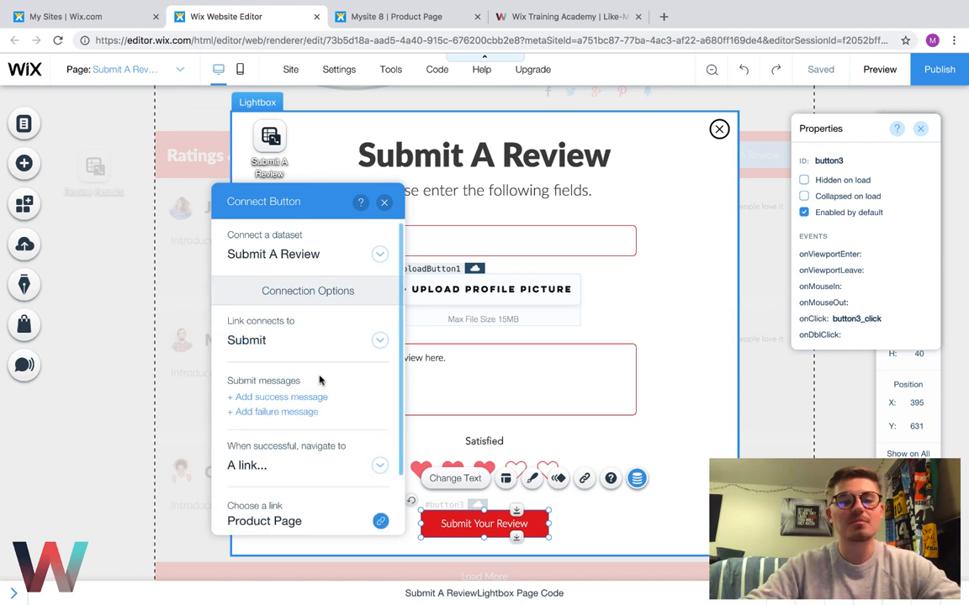
# Step: Examine the destinations the Submit Your Review button can navigate to after a successful submission
pyautogui.scroll(-2, 320, 380)
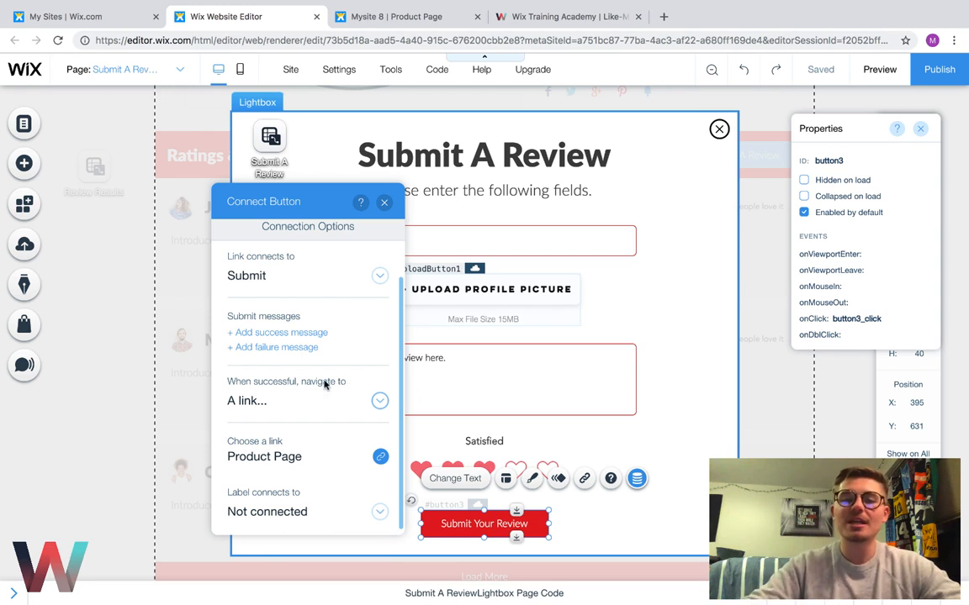
pyautogui.click(285, 405)
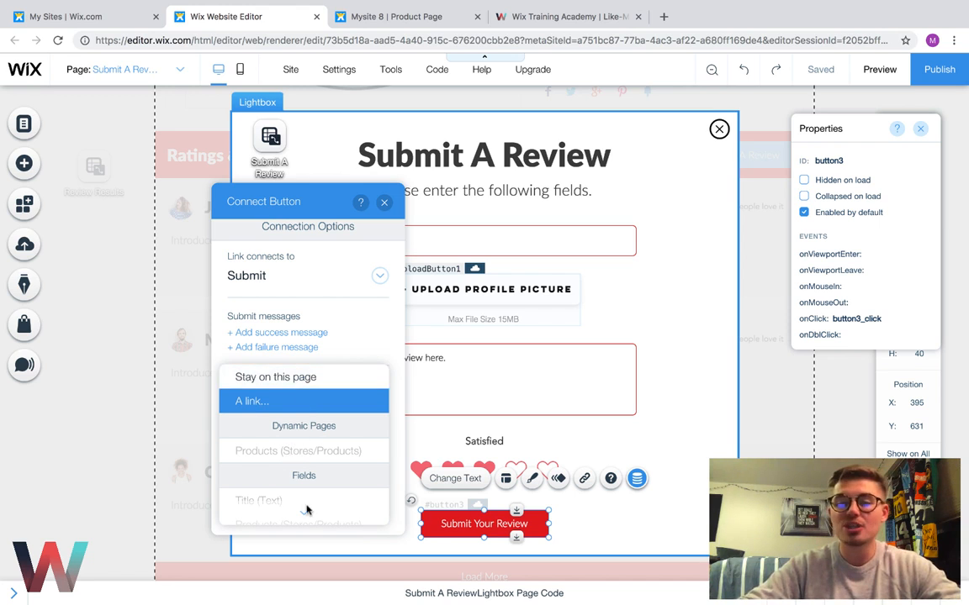
pyautogui.scroll(-5, 307, 510)
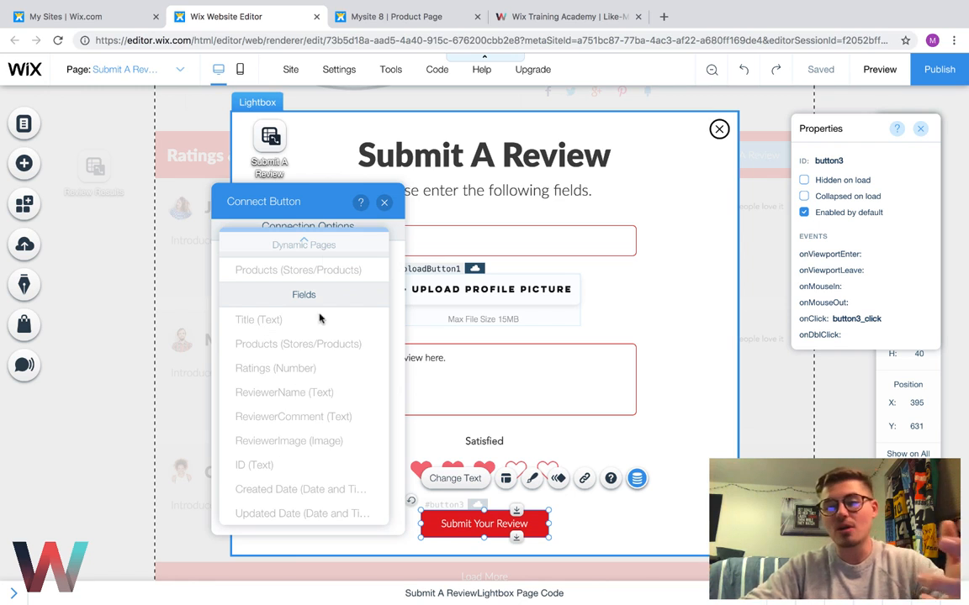
pyautogui.scroll(3, 320, 317)
pyautogui.click(246, 264)
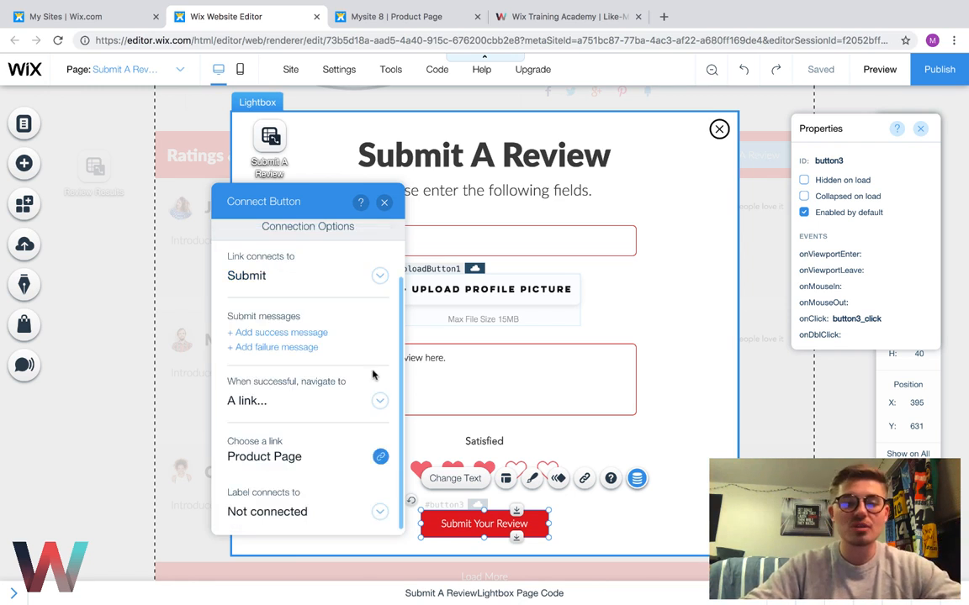
# Step: Set the button's success link to open the Product Page in the current window, and close its connection settings
pyautogui.click(292, 459)
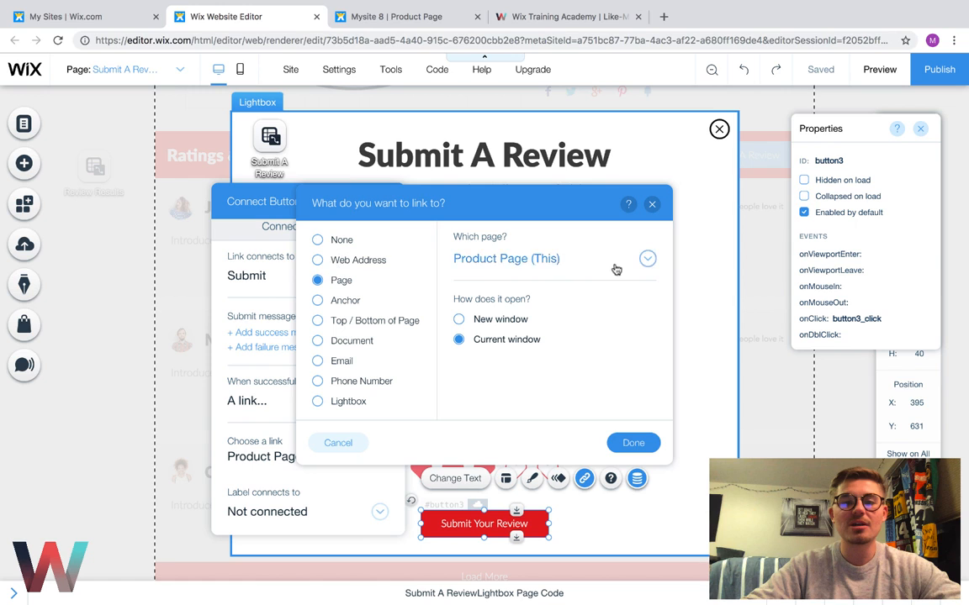
pyautogui.click(636, 444)
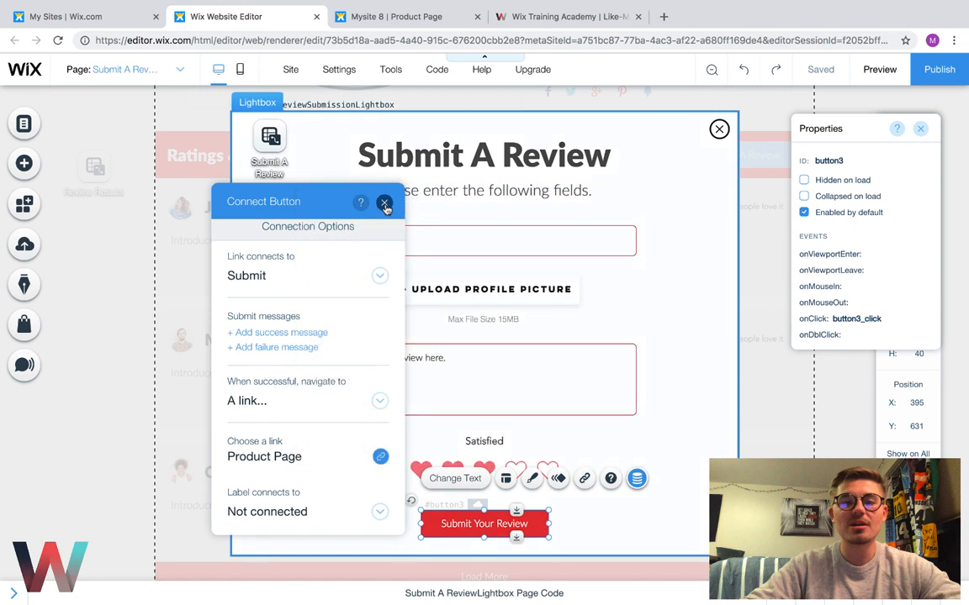
pyautogui.click(384, 205)
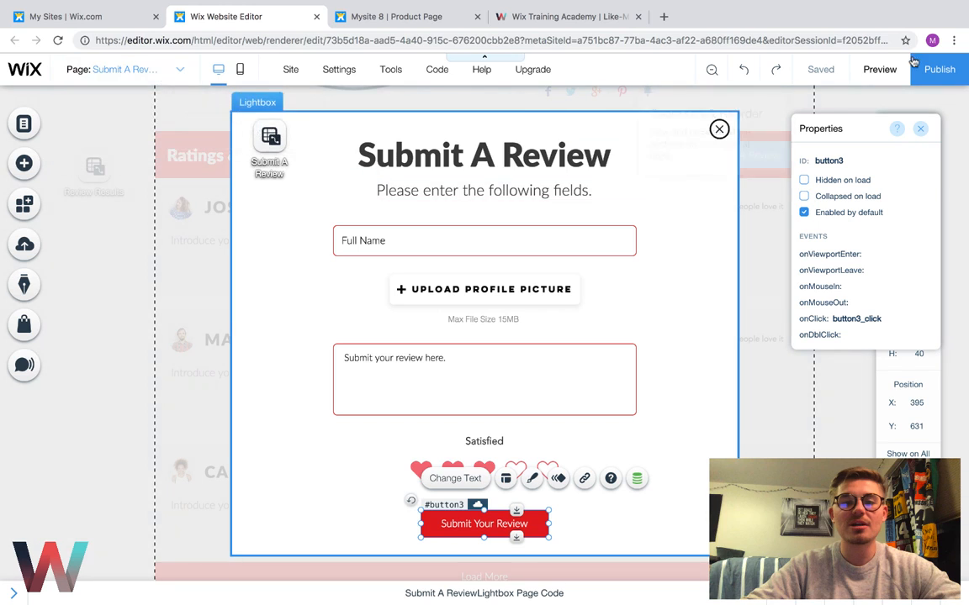
# Step: Publish the site and open its live version
pyautogui.click(948, 71)
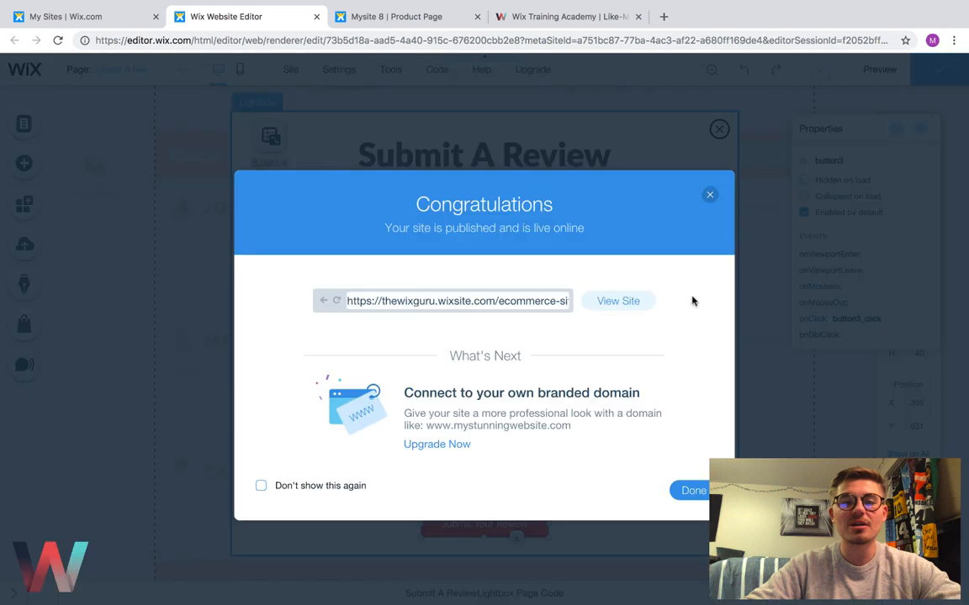
pyautogui.click(623, 305)
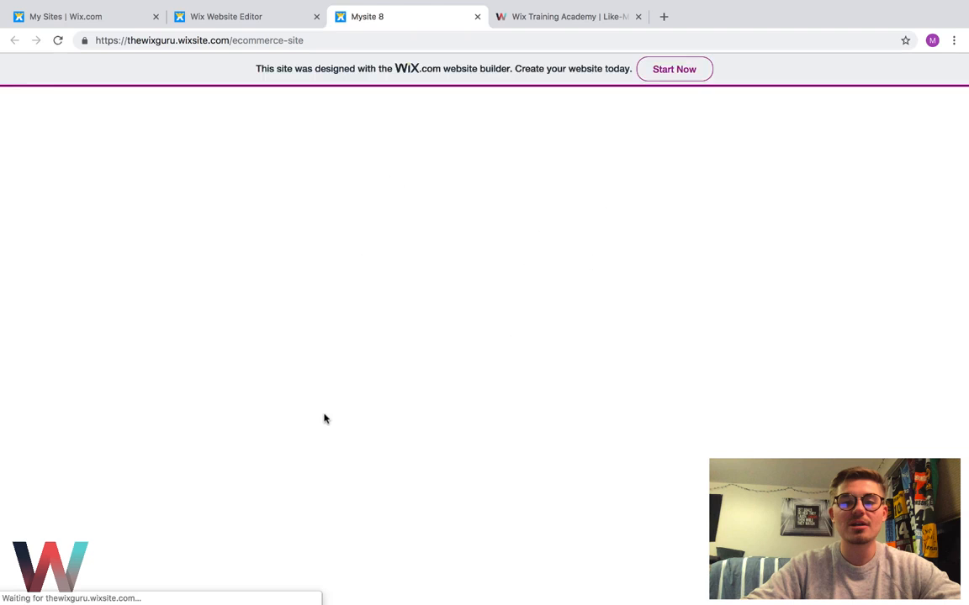
pyautogui.scroll(-4, 295, 476)
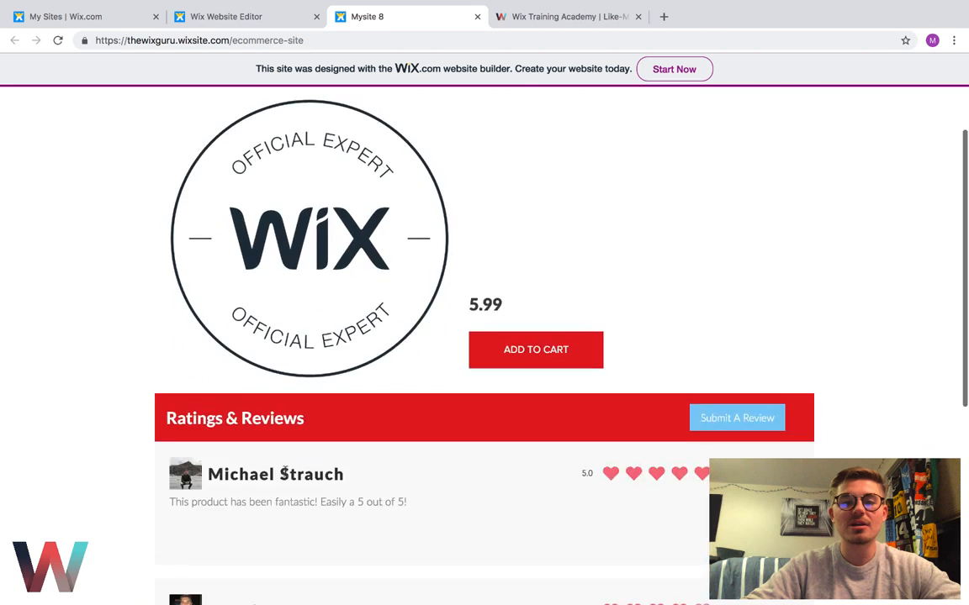
pyautogui.scroll(4, 286, 469)
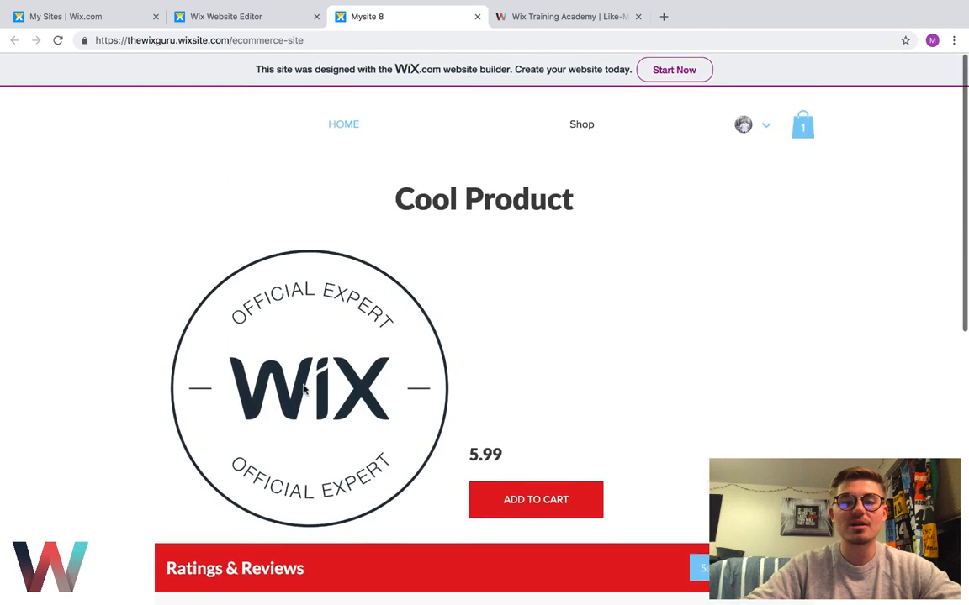
# Step: Open Cool Product from the live site's Shop page and look through its Ratings & Reviews section
pyautogui.click(588, 123)
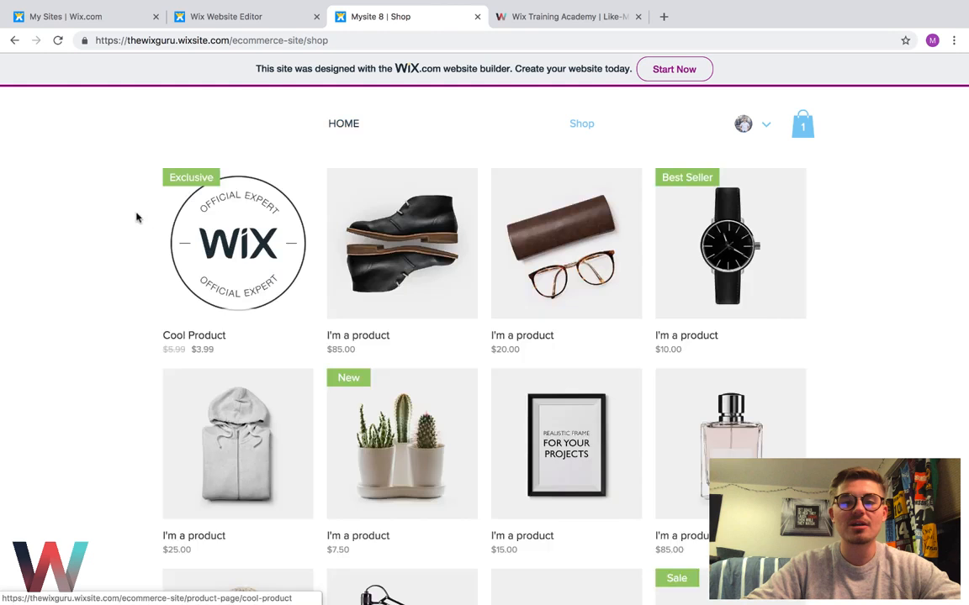
pyautogui.click(221, 227)
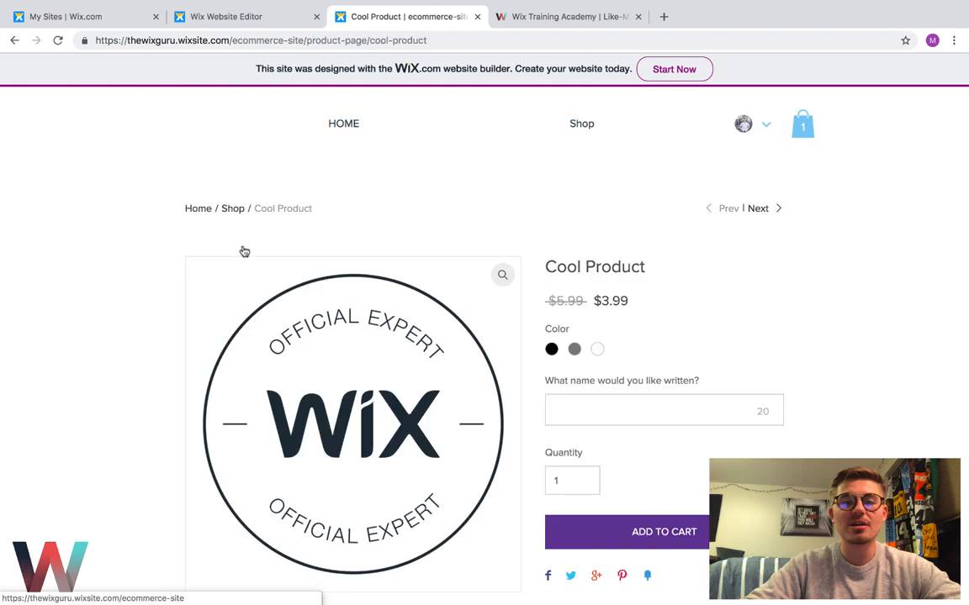
pyautogui.scroll(-3, 244, 252)
pyautogui.scroll(-10, 160, 330)
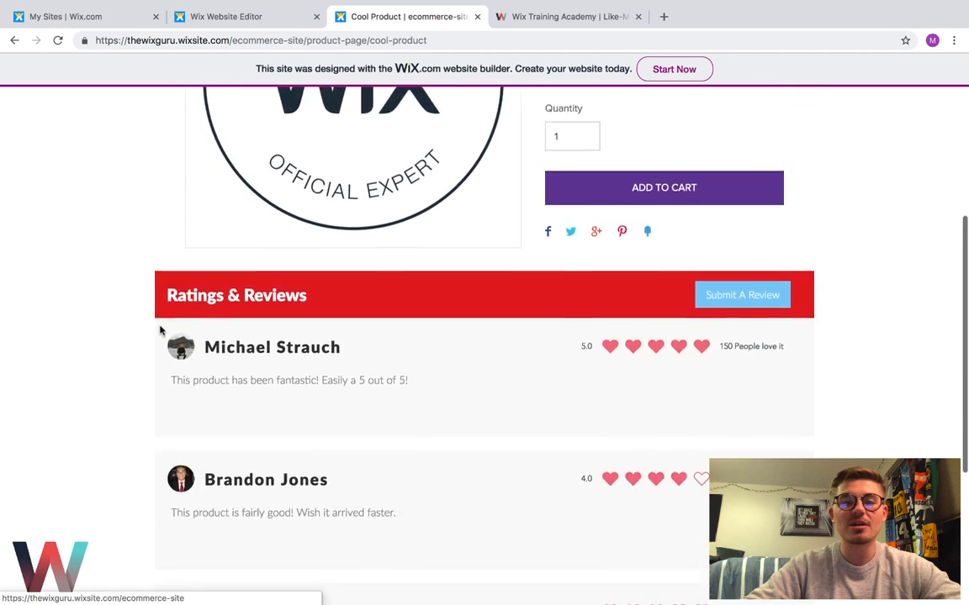
pyautogui.scroll(4, 159, 331)
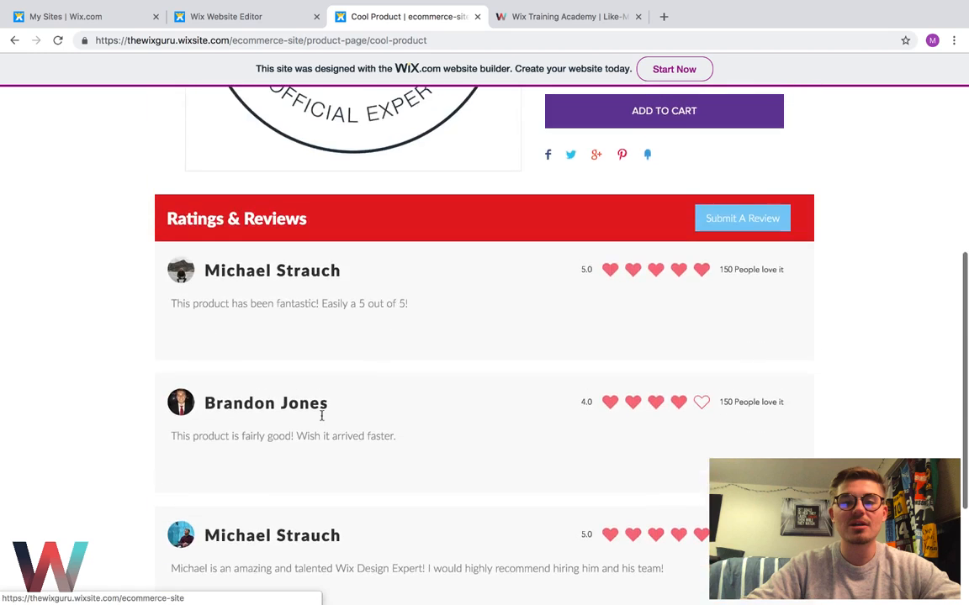
pyautogui.scroll(-4, 262, 409)
pyautogui.scroll(12, 257, 240)
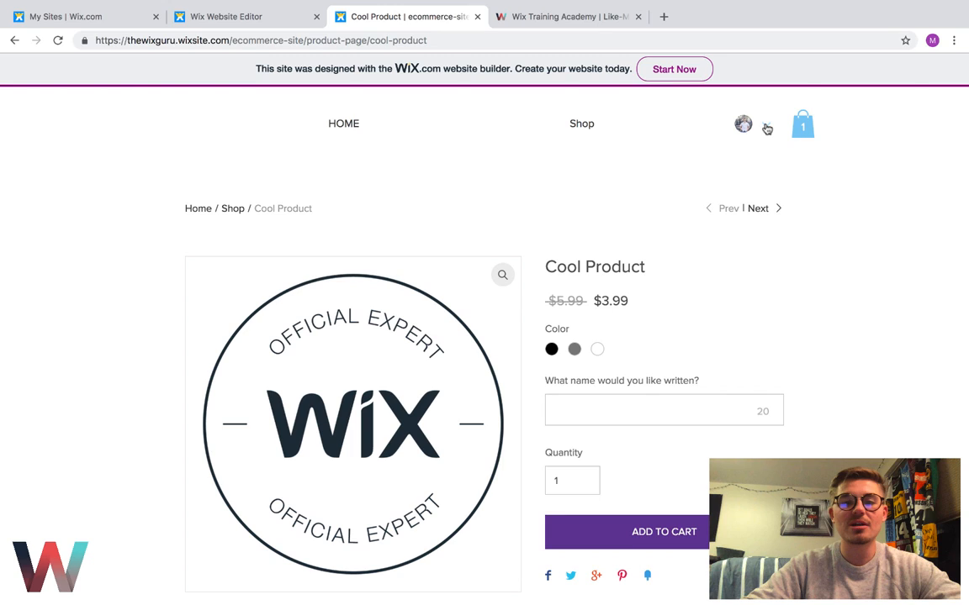
# Step: Open the Submit A Review form from the product's Ratings & Reviews section and enter the reviewer's full name
pyautogui.scroll(-5, 852, 285)
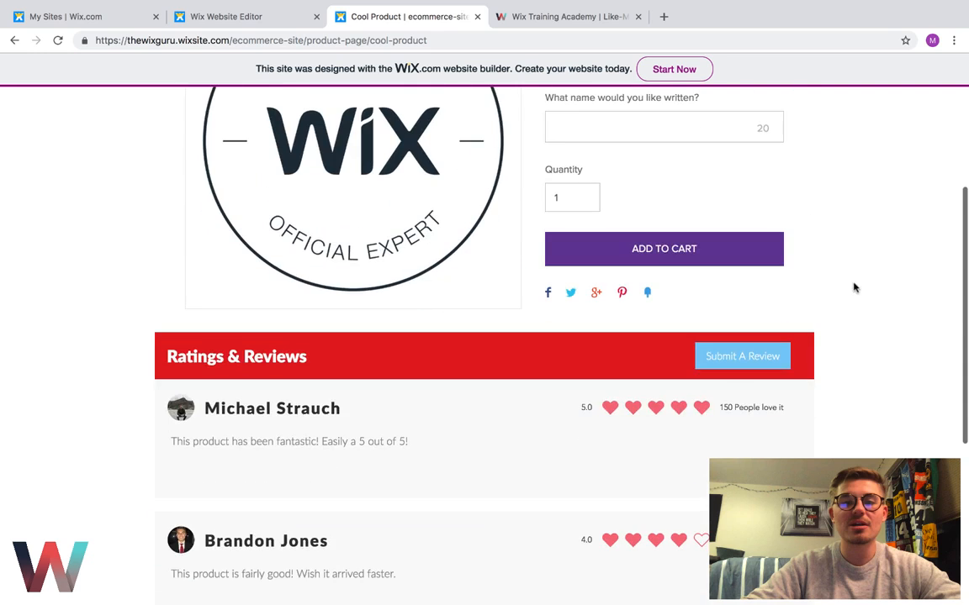
pyautogui.click(752, 362)
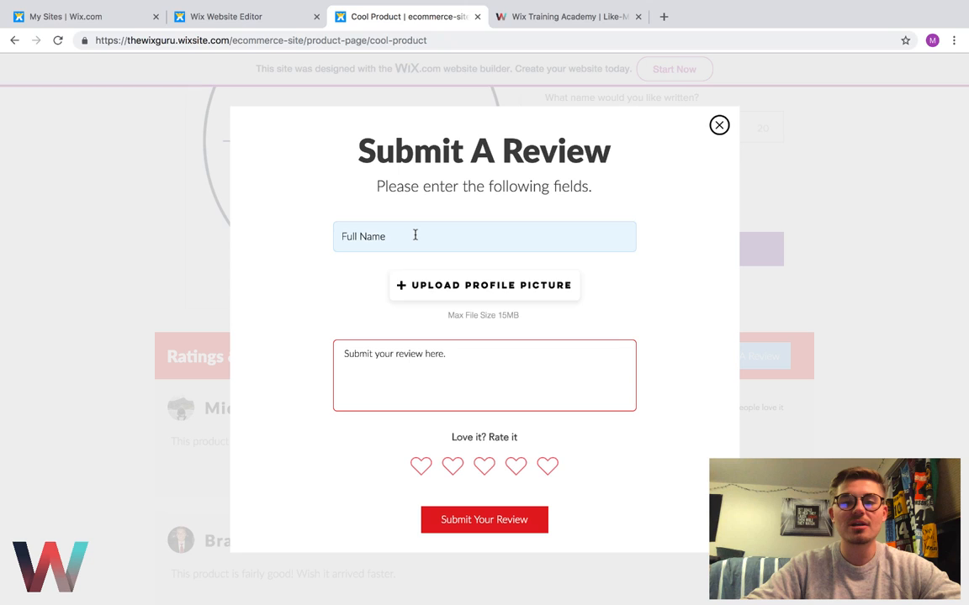
pyautogui.click(414, 236)
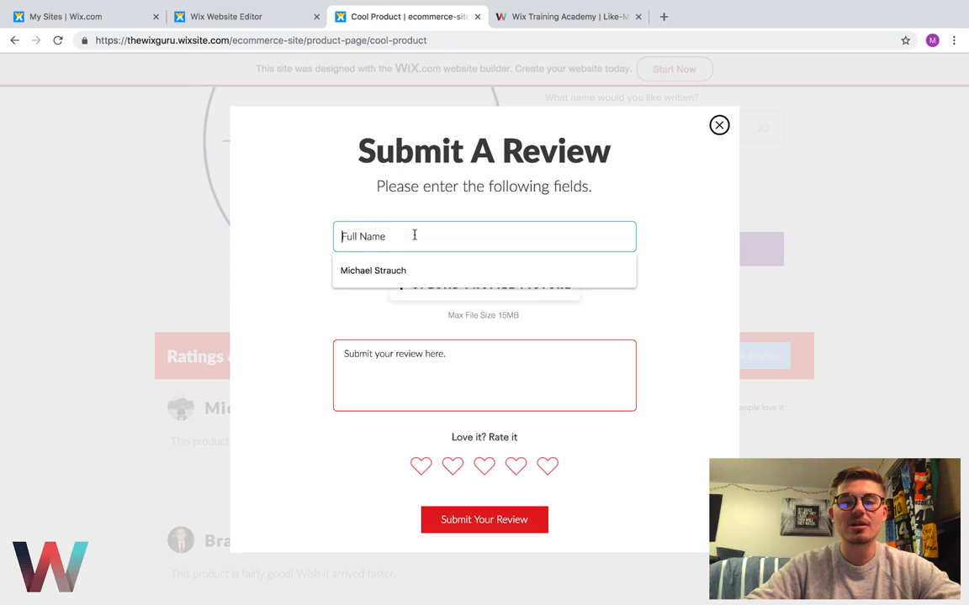
pyautogui.write('John D')
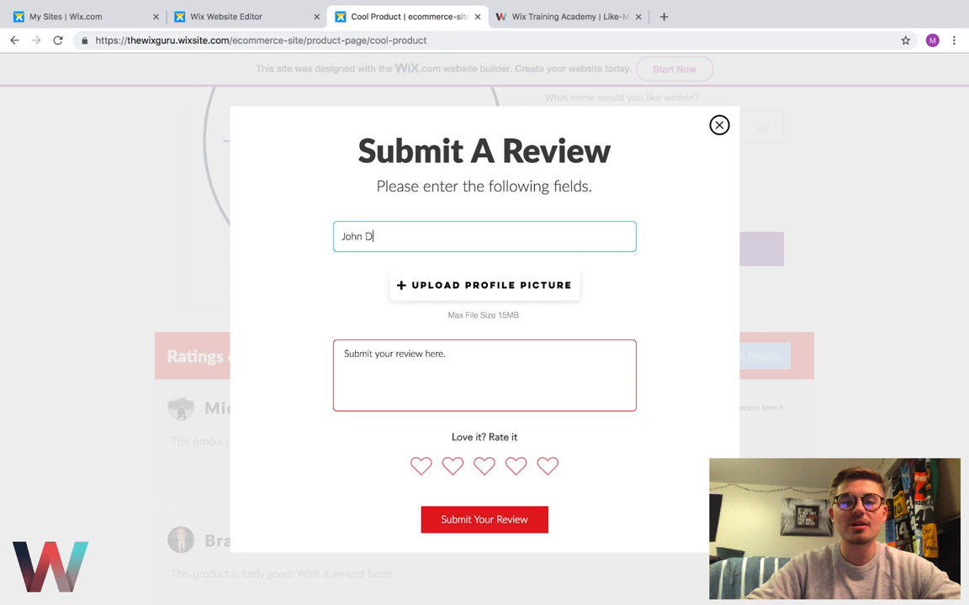
pyautogui.write('oe')
# Step: Choose Wix Ecommerce Thumbnail.png as the reviewer's profile picture
pyautogui.click(461, 290)
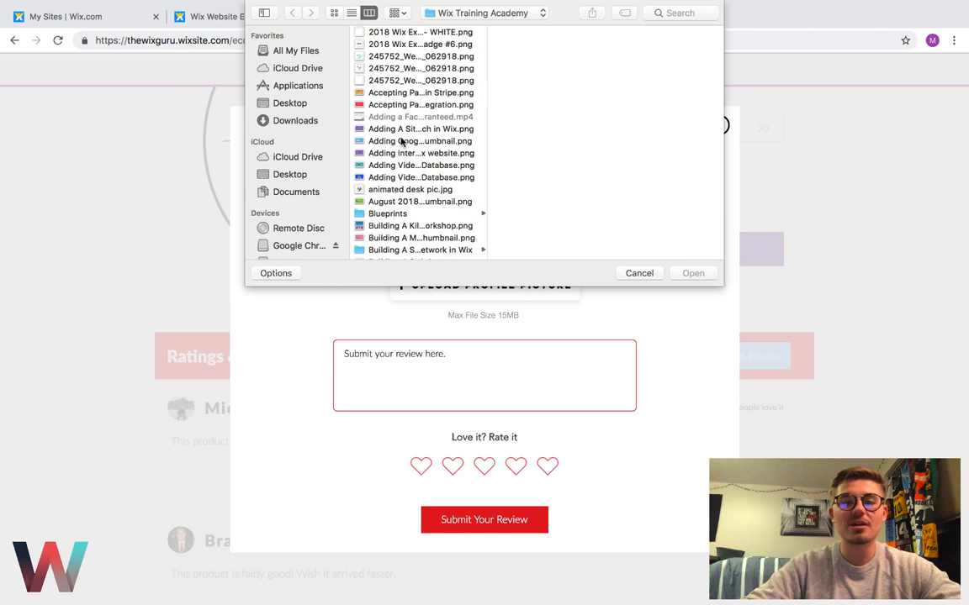
pyautogui.scroll(-15, 406, 218)
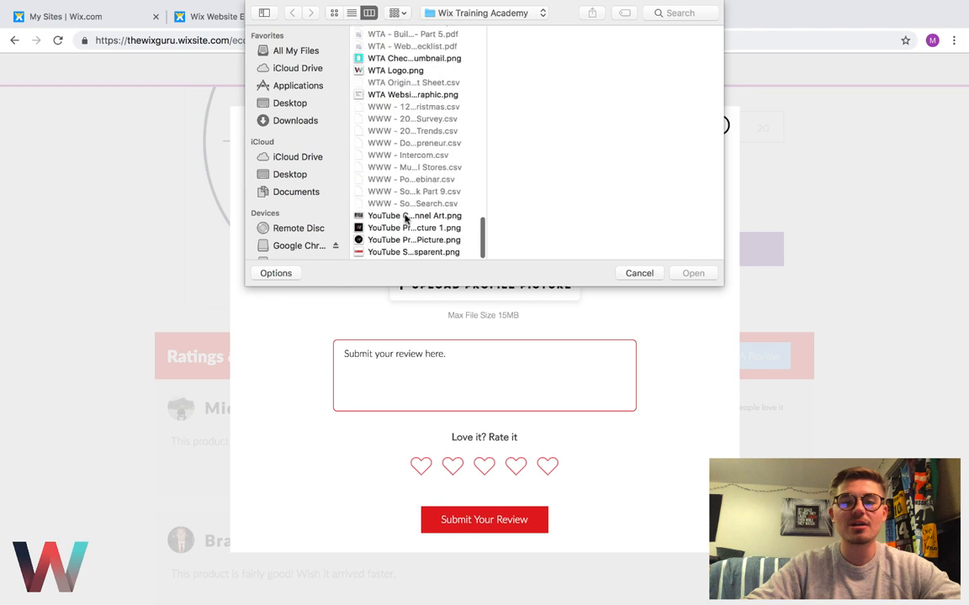
pyautogui.scroll(10, 405, 218)
pyautogui.doubleClick(363, 128)
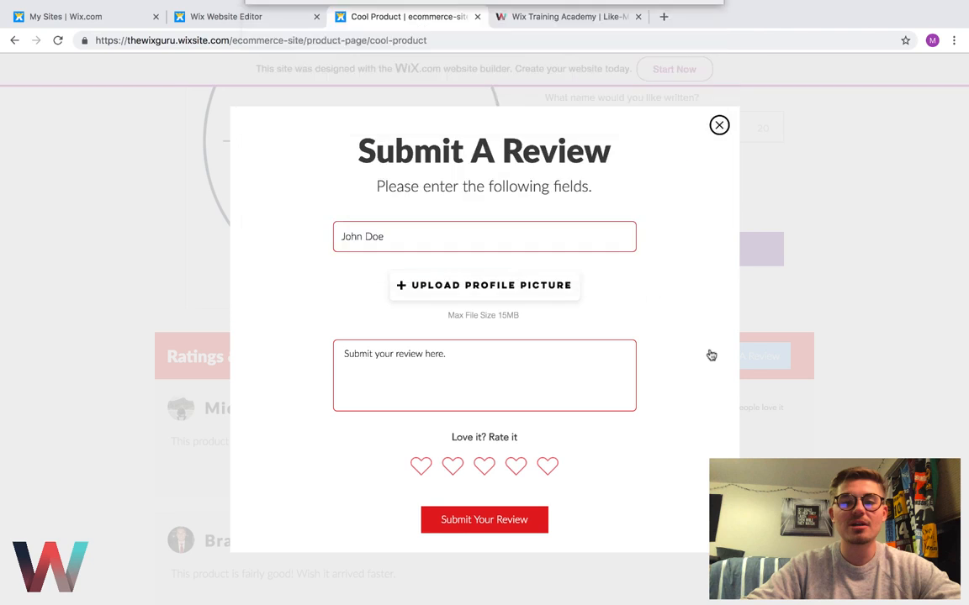
# Step: Write the review text "This product was just so so."
pyautogui.click(472, 356)
pyautogui.write('Th')
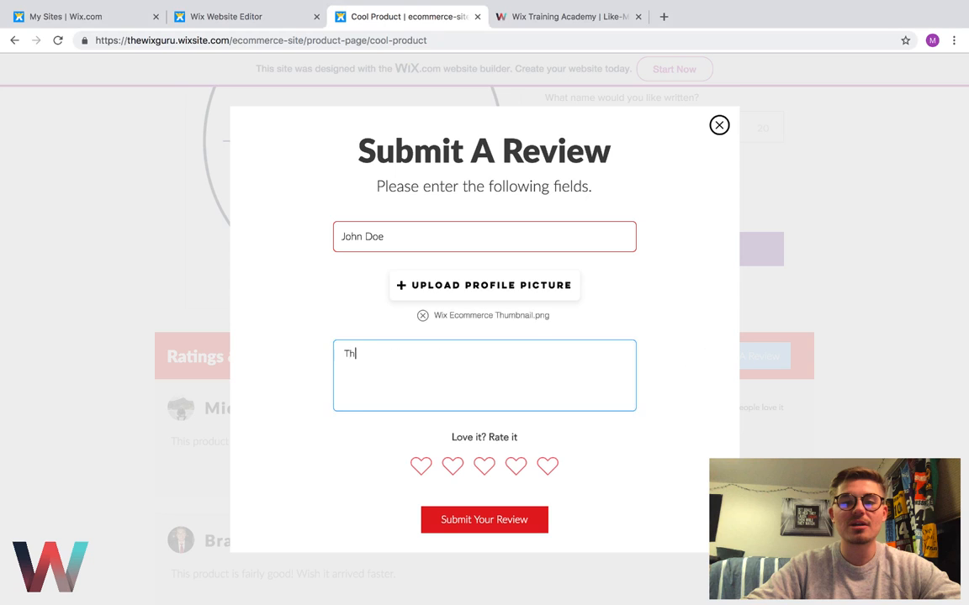
pyautogui.write('is product was just so so')
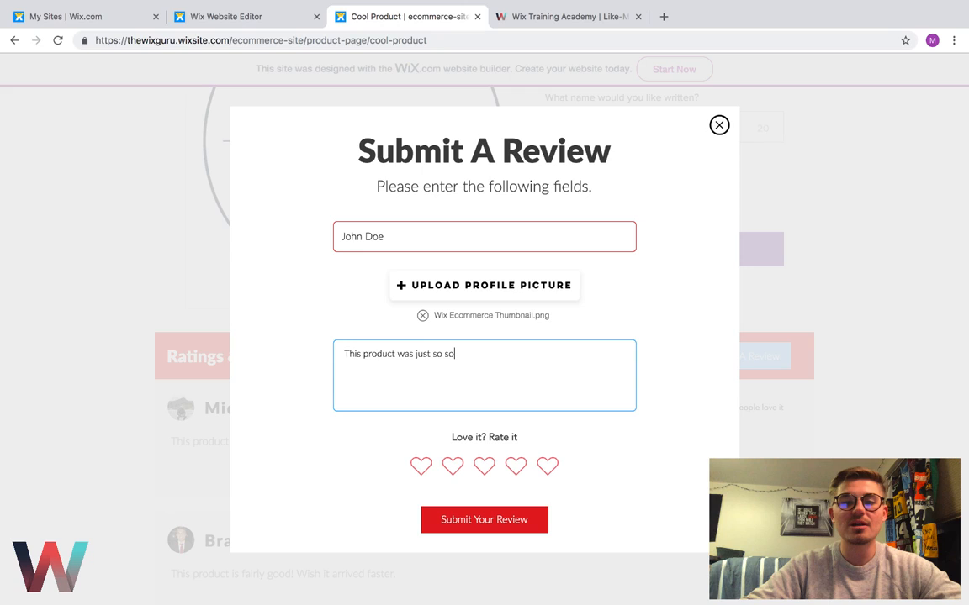
pyautogui.write('.')
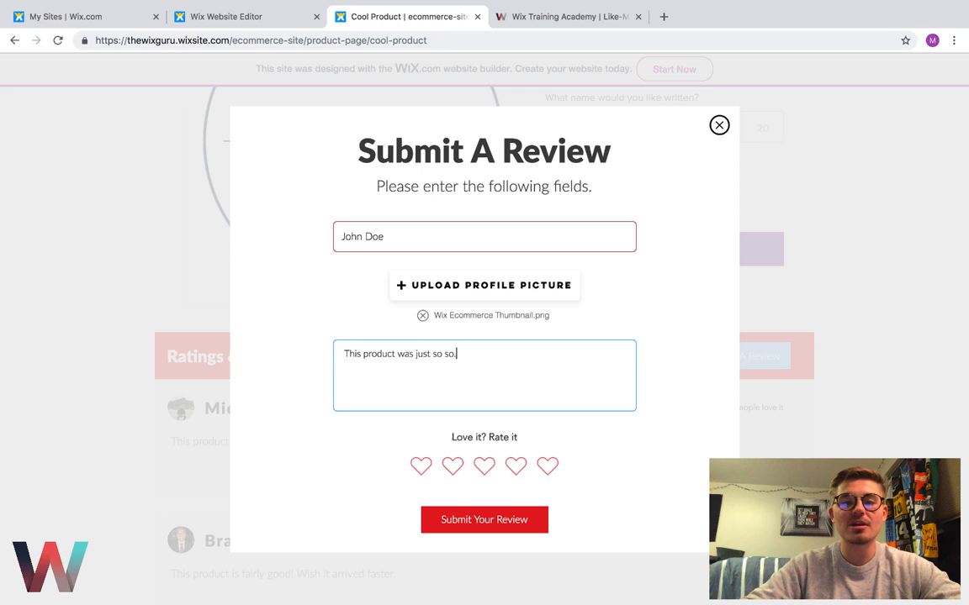
# Step: Rate the product three hearts, submit the review and close the review form
pyautogui.click(486, 468)
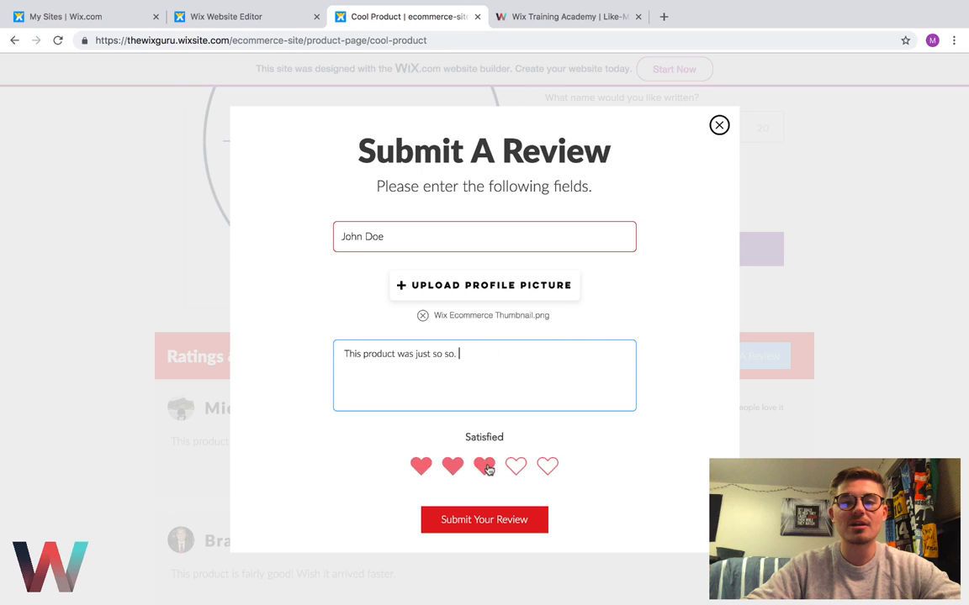
pyautogui.click(486, 467)
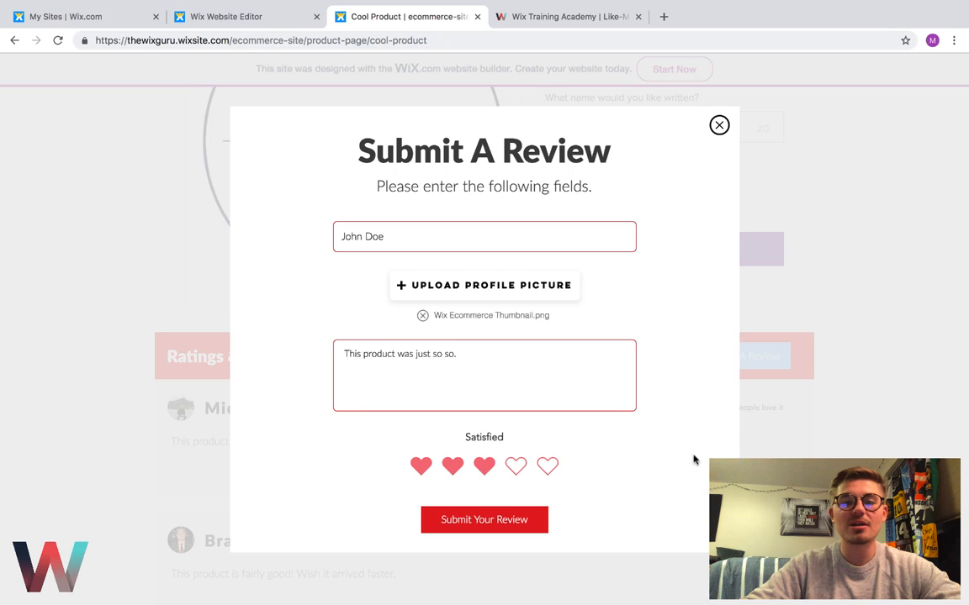
pyautogui.click(505, 526)
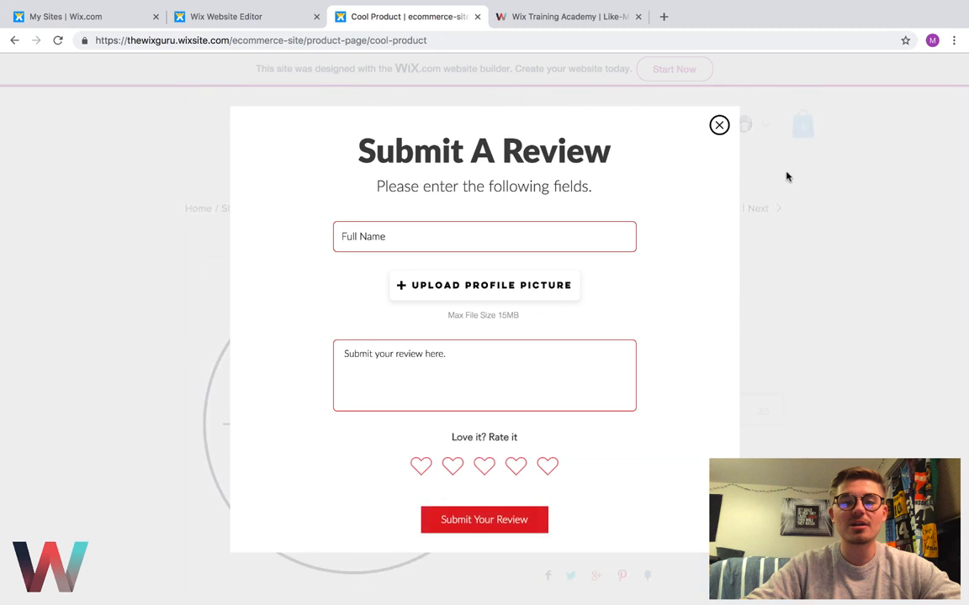
pyautogui.click(718, 126)
# Step: Reload the Cool Product page and check the Ratings & Reviews list for the submitted review
pyautogui.scroll(-1, 89, 383)
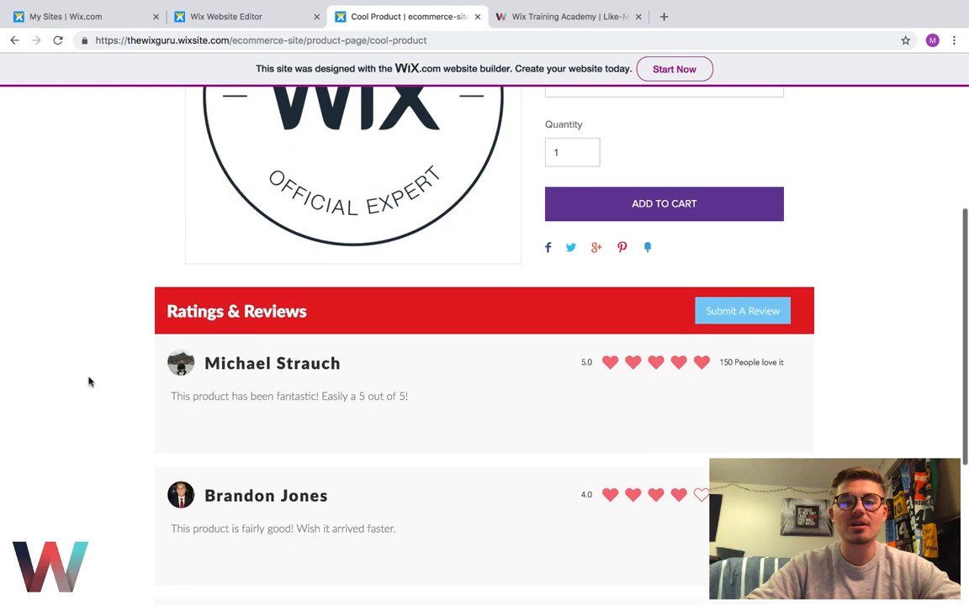
pyautogui.scroll(-3, 90, 382)
pyautogui.scroll(2, 89, 382)
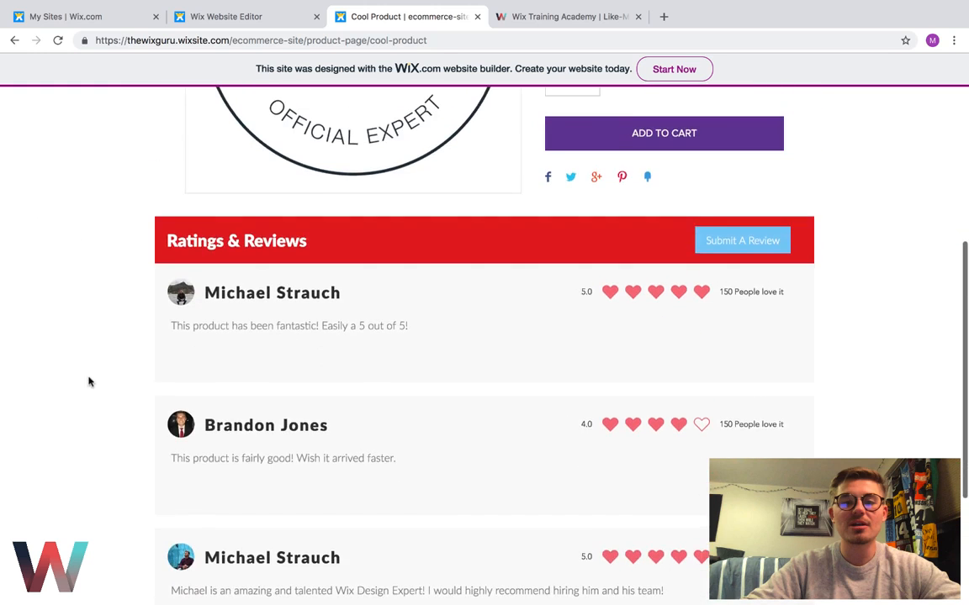
pyautogui.click(58, 40)
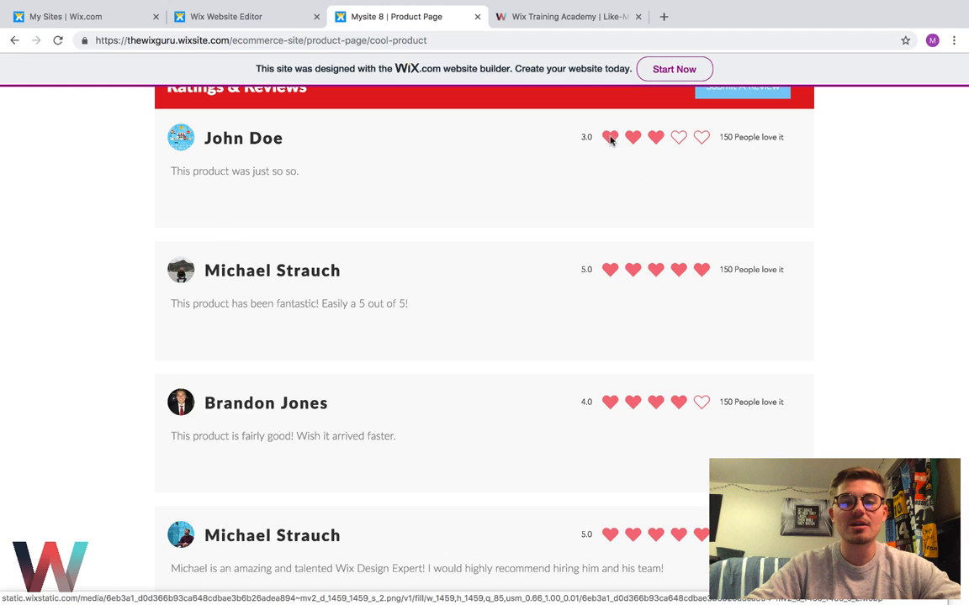
pyautogui.scroll(-1, 677, 162)
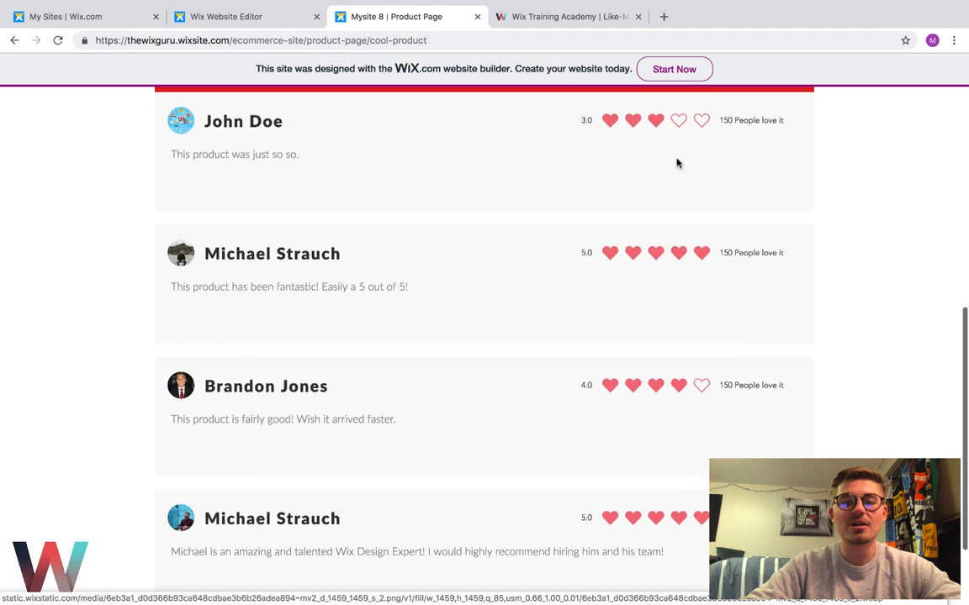
pyautogui.scroll(-3, 612, 357)
pyautogui.scroll(4, 613, 355)
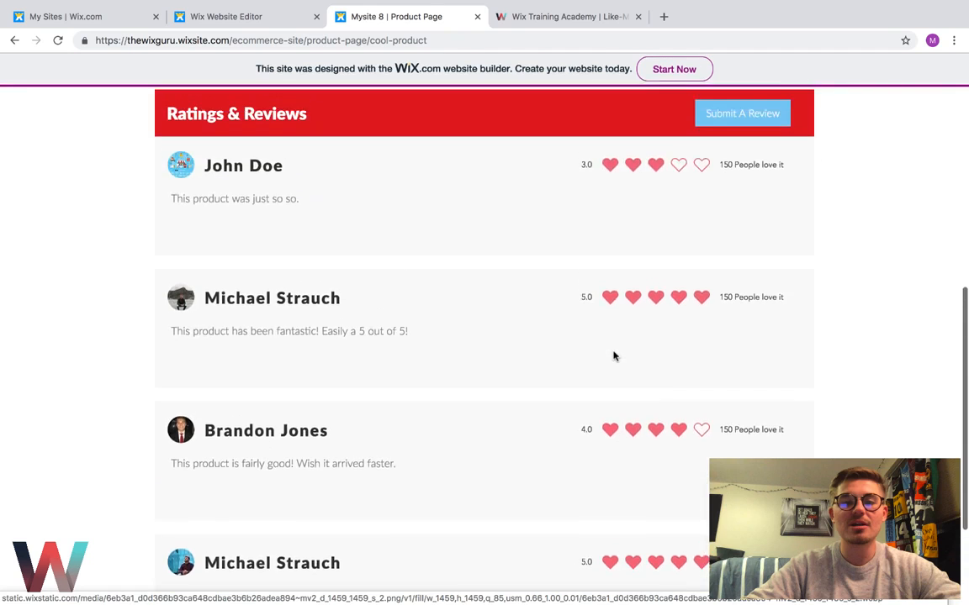
pyautogui.scroll(10, 613, 356)
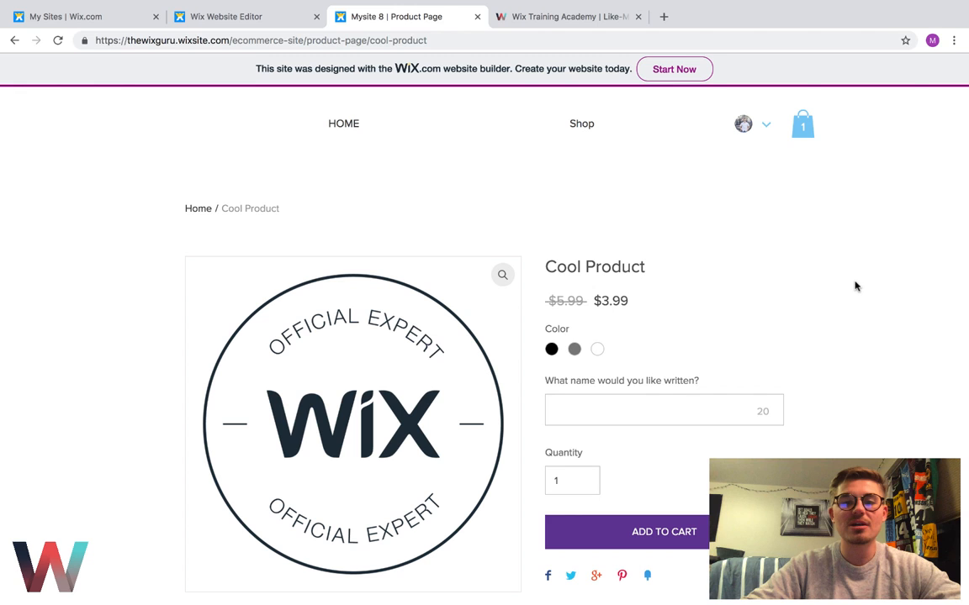
# Step: Switch to the Wix Training Academy site and look over the top of its home page
pyautogui.click(534, 17)
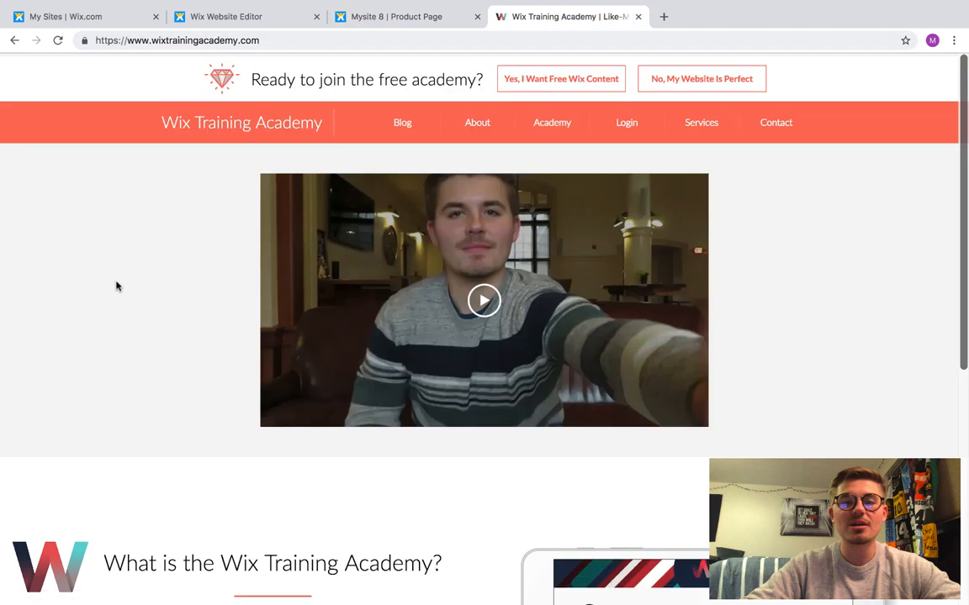
pyautogui.scroll(-1, 116, 286)
pyautogui.scroll(1, 464, 89)
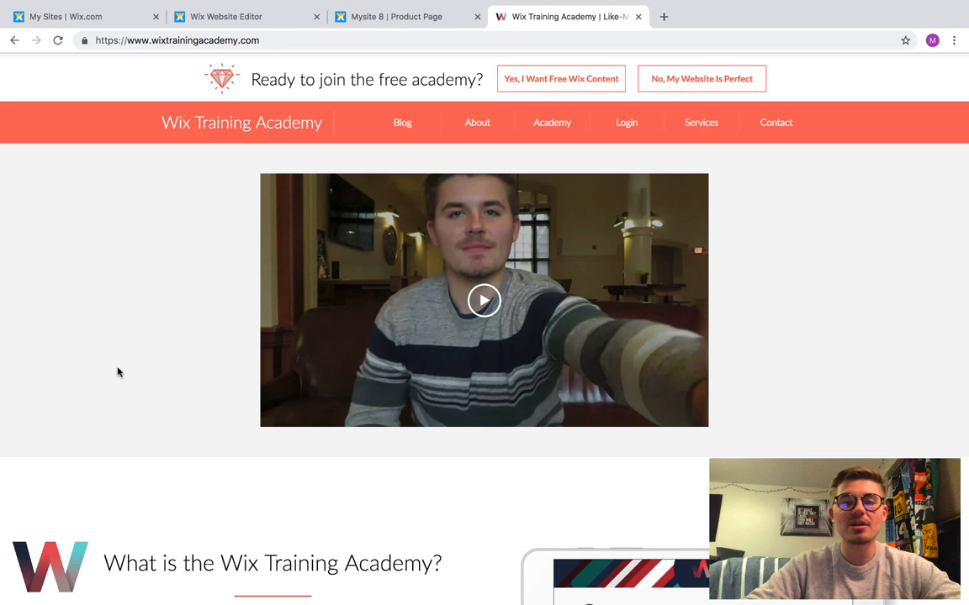
pyautogui.scroll(-1, 118, 372)
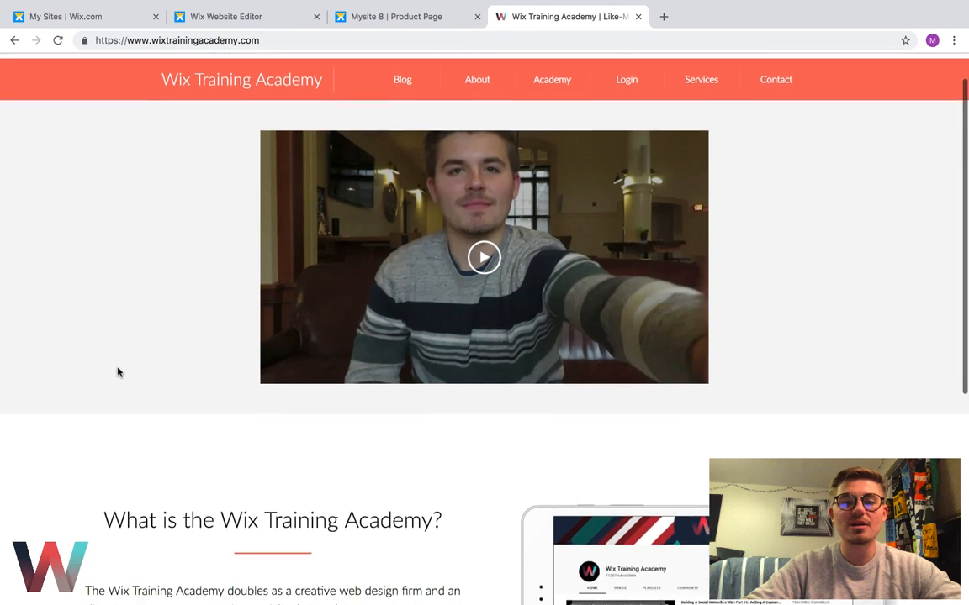
pyautogui.scroll(1, 118, 373)
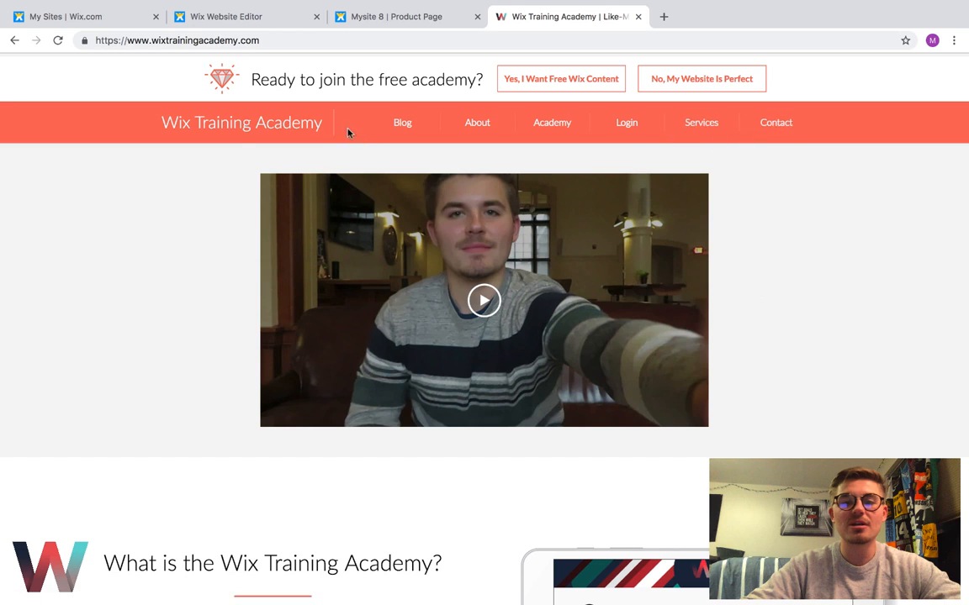
pyautogui.moveTo(91, 8)
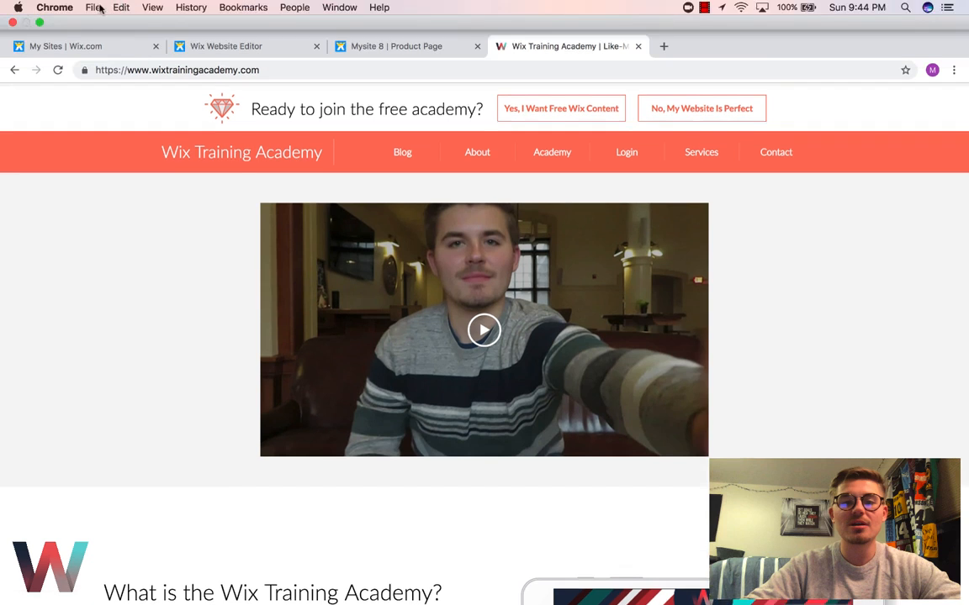
pyautogui.click(40, 23)
pyautogui.click(707, 8)
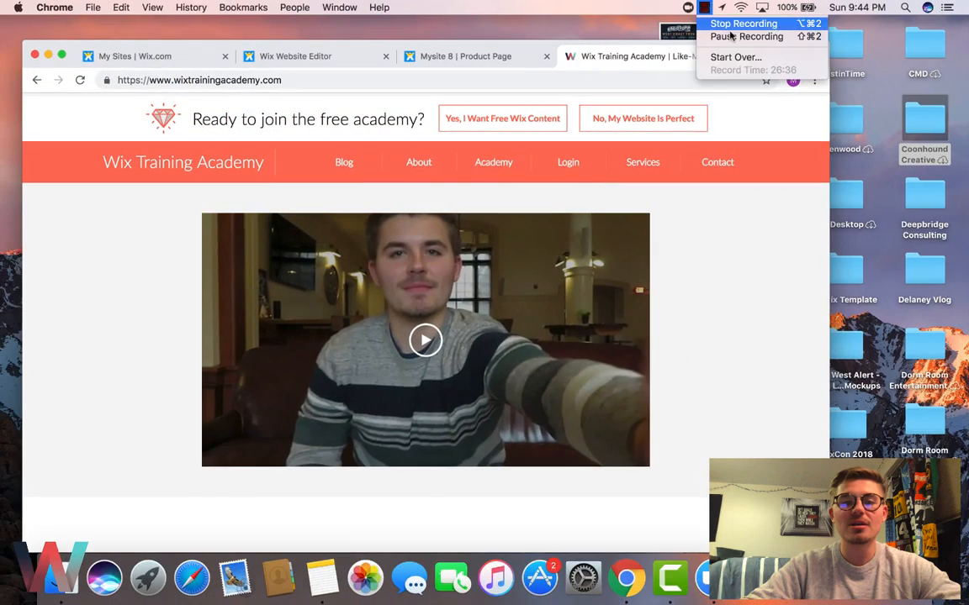